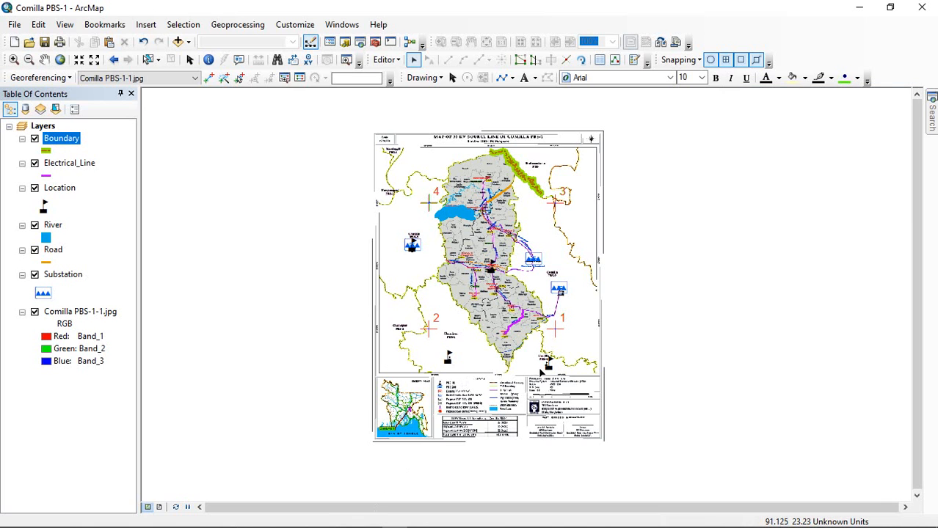
- Examine the scanned map's index legend and its overall layout
scroll(541, 372, down, 2)
scroll(465, 395, up, 5)
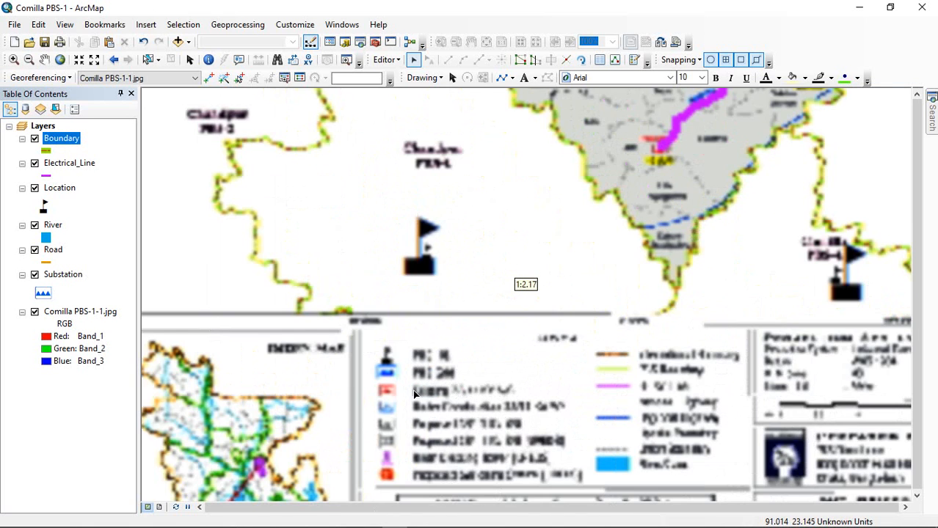
scroll(394, 429, up, 2)
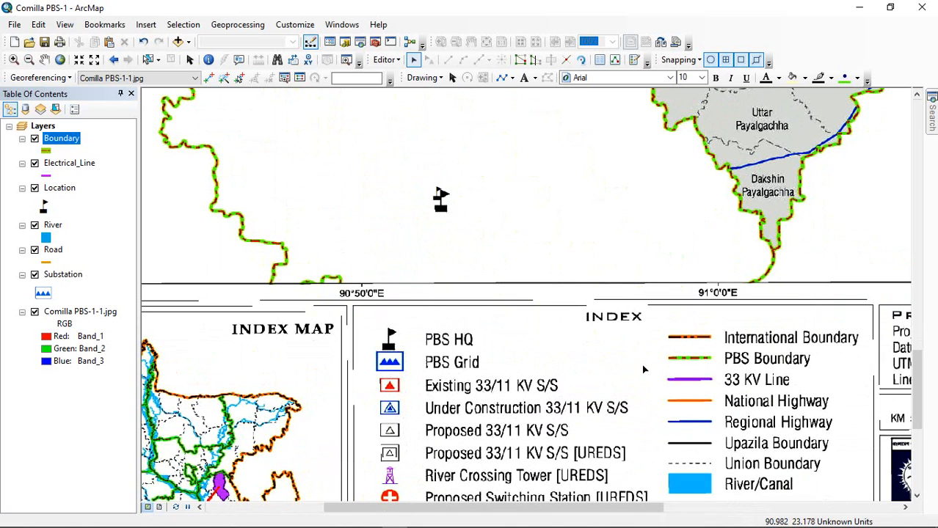
scroll(641, 364, up, 3)
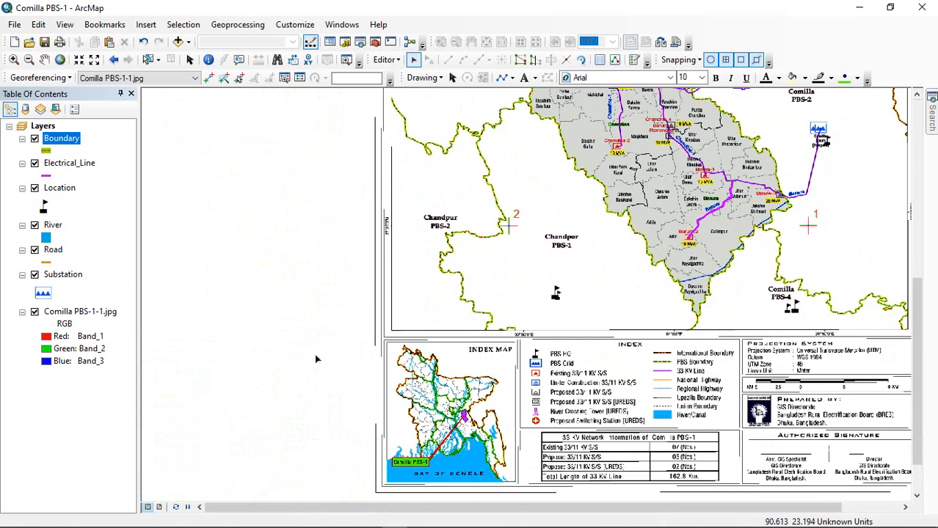
scroll(278, 320, up, 2)
scroll(722, 272, down, 1)
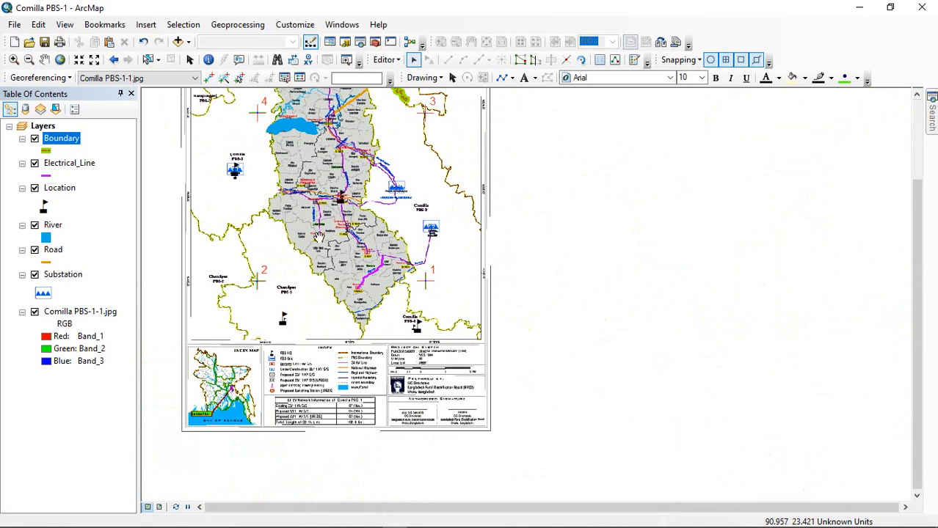
drag(273, 184, 479, 312)
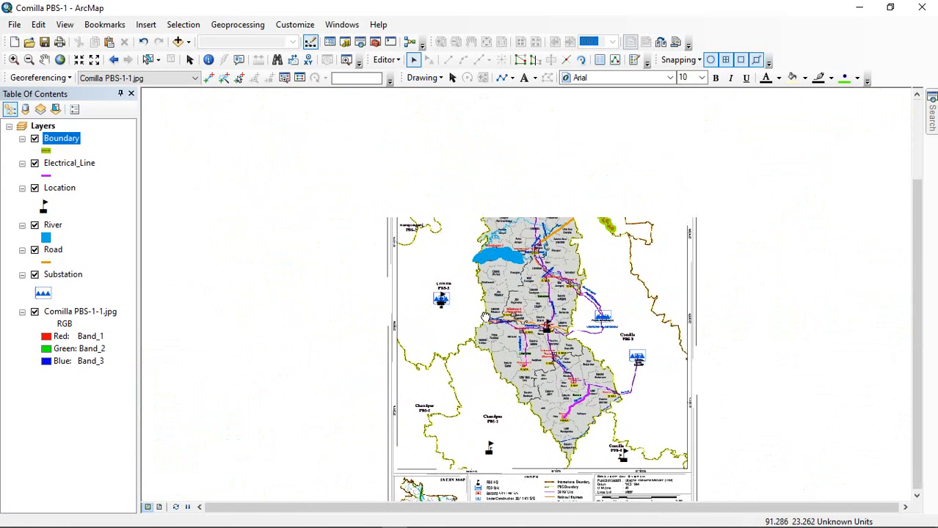
- Try to add a field to the Boundary layer's attribute table
right_click(59, 141)
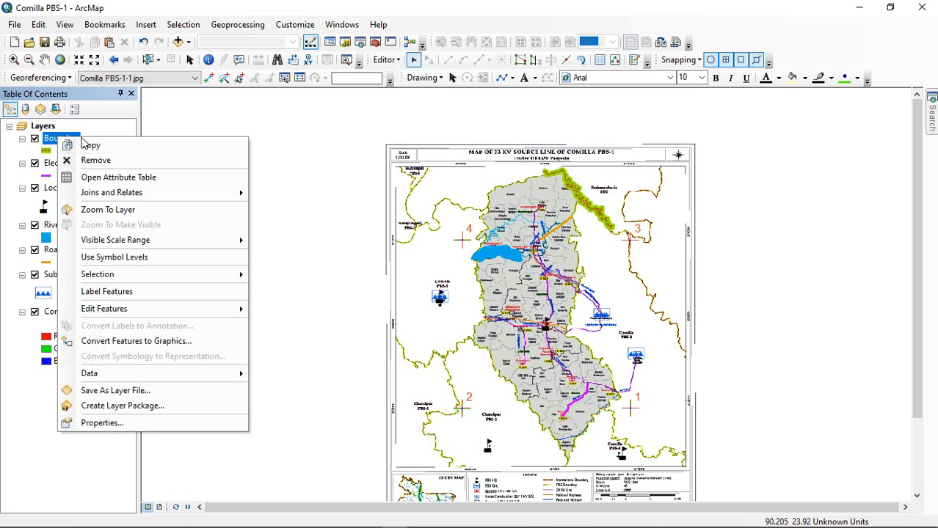
click(166, 178)
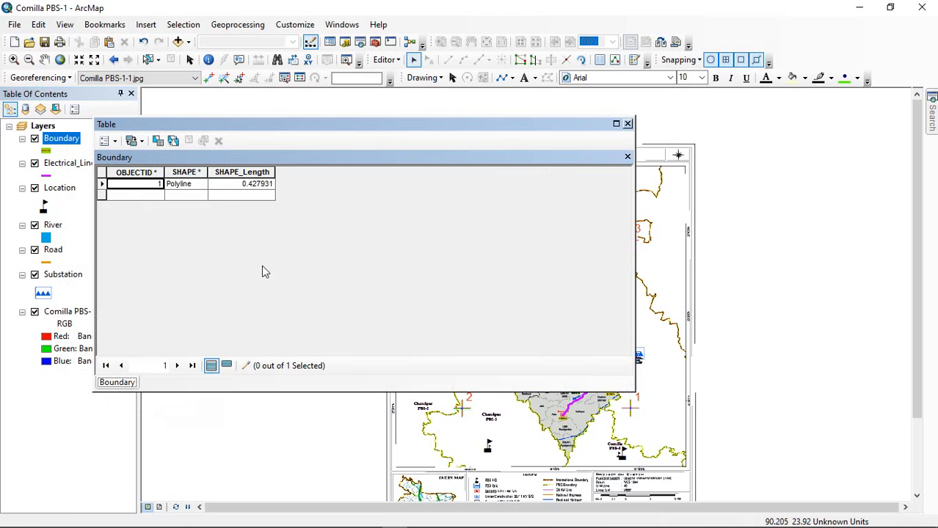
click(105, 141)
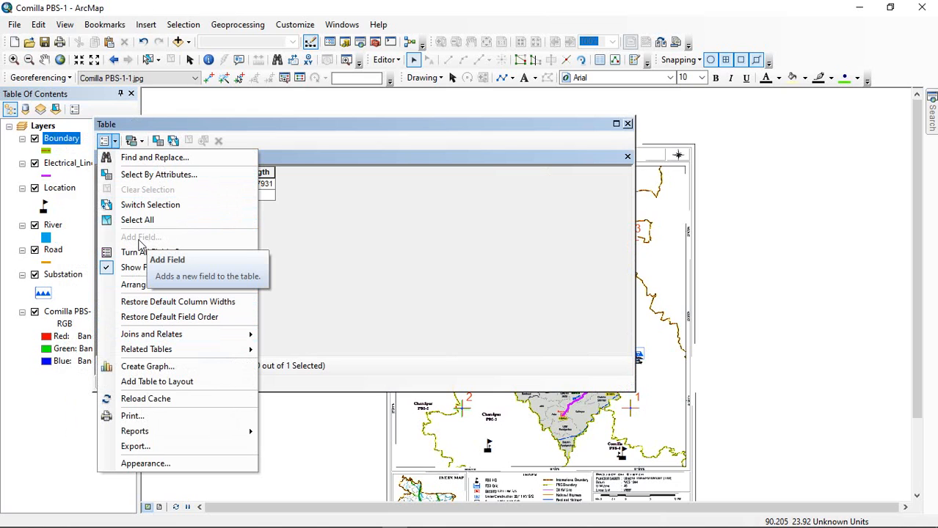
click(627, 124)
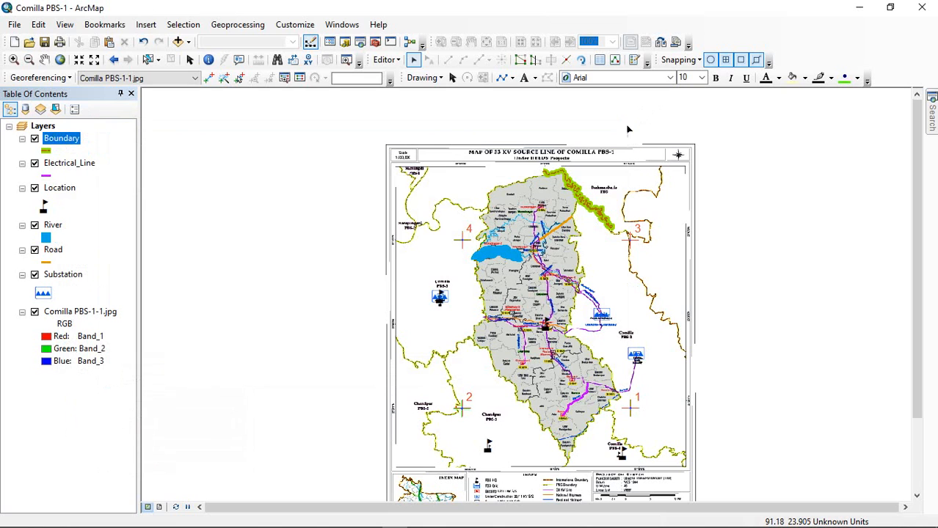
- Save the current edits and stop the editing session
click(387, 59)
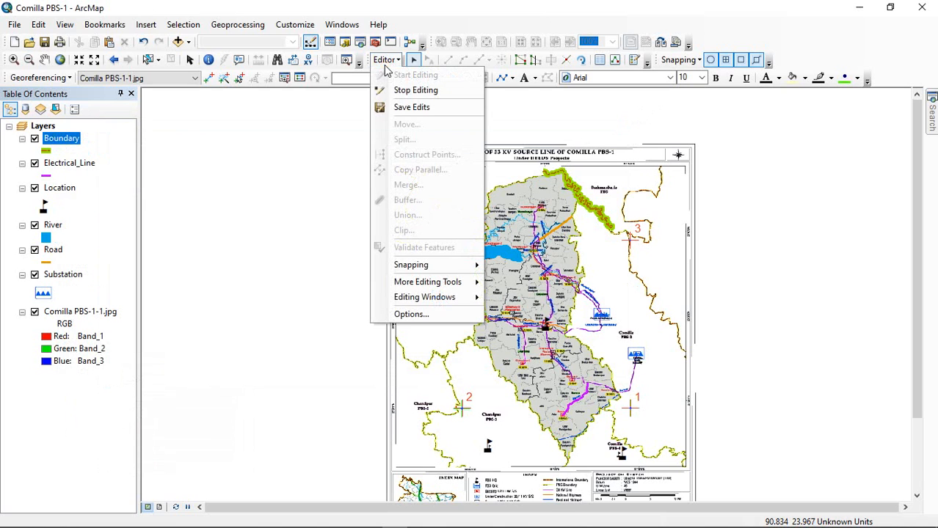
click(414, 108)
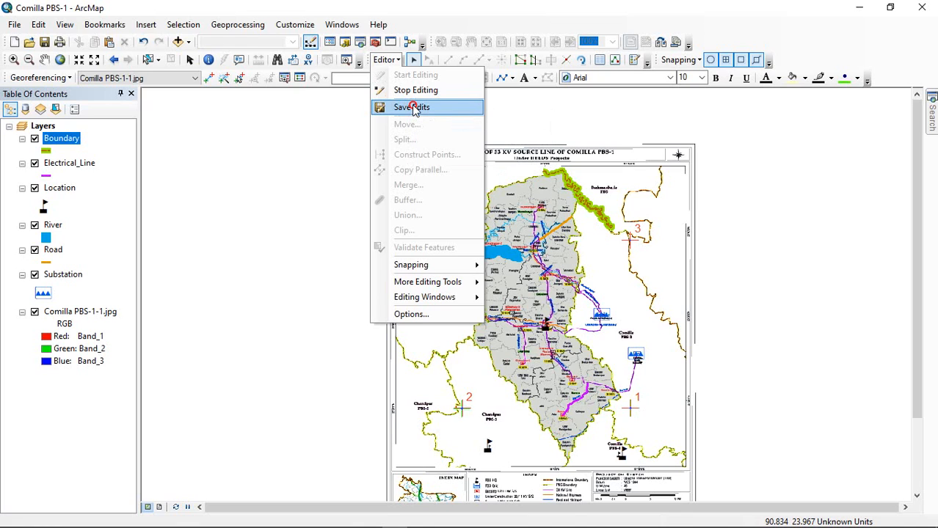
click(387, 60)
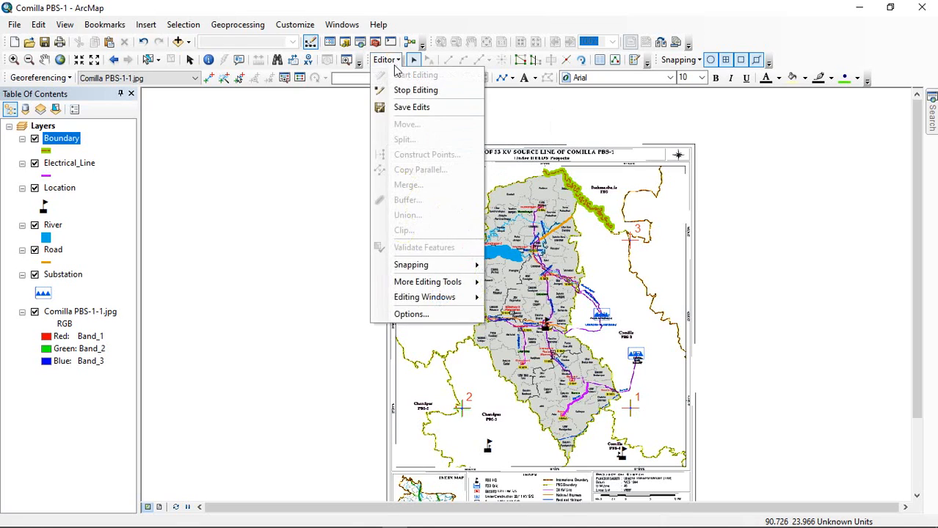
click(416, 90)
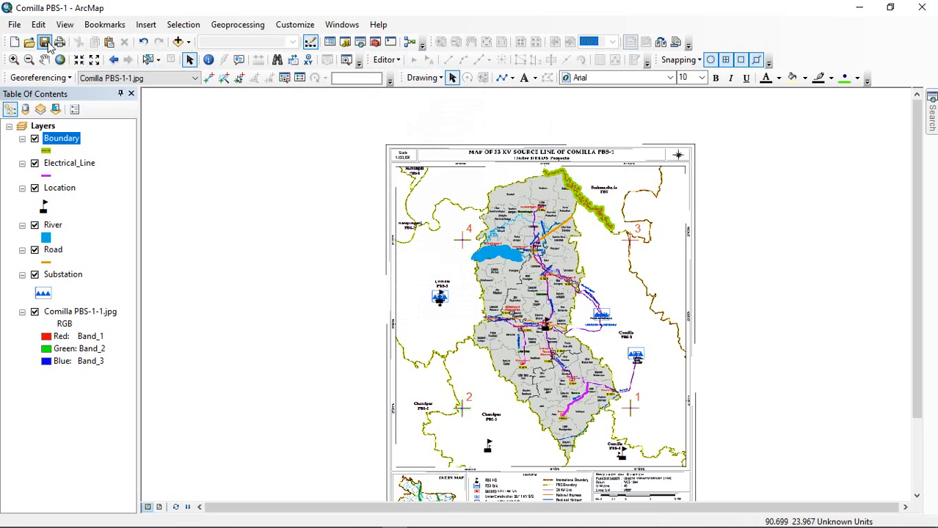
click(389, 64)
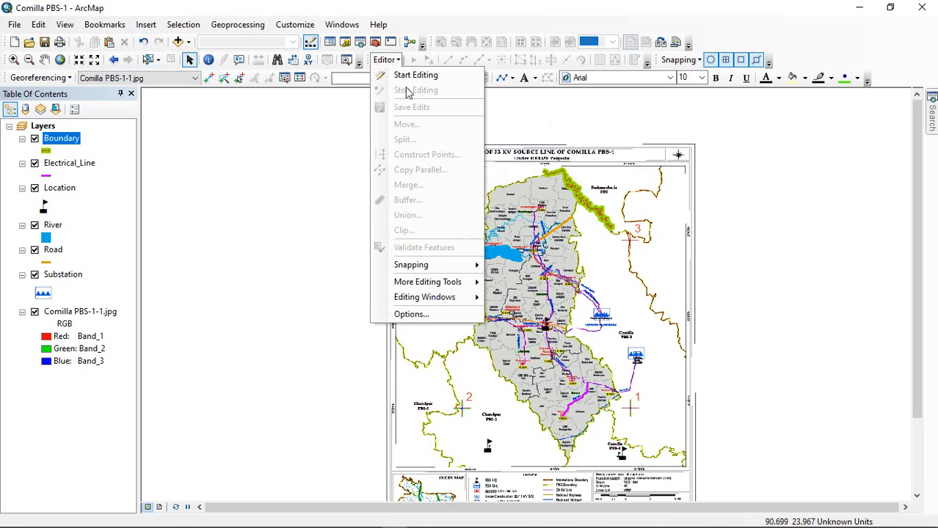
click(387, 60)
- Add a Short Integer field named B_ID to the Boundary layer's attribute table
right_click(69, 136)
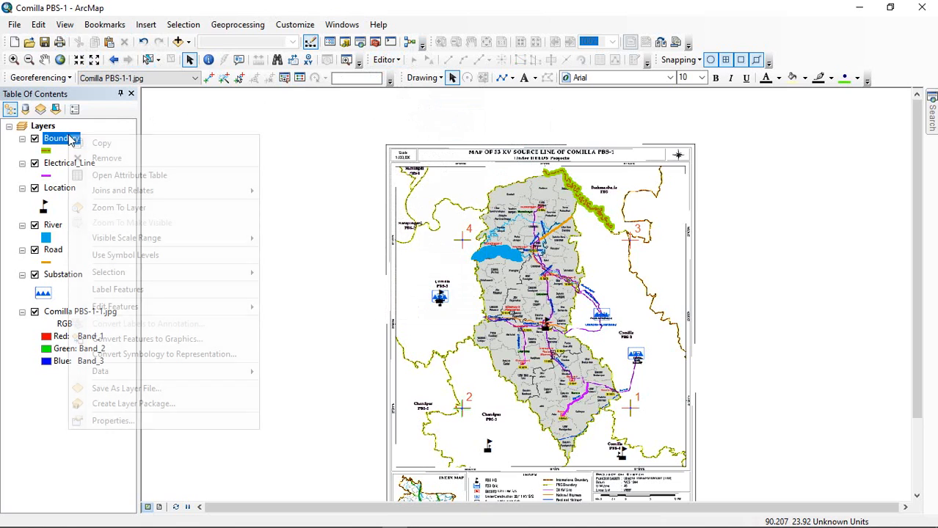
click(110, 175)
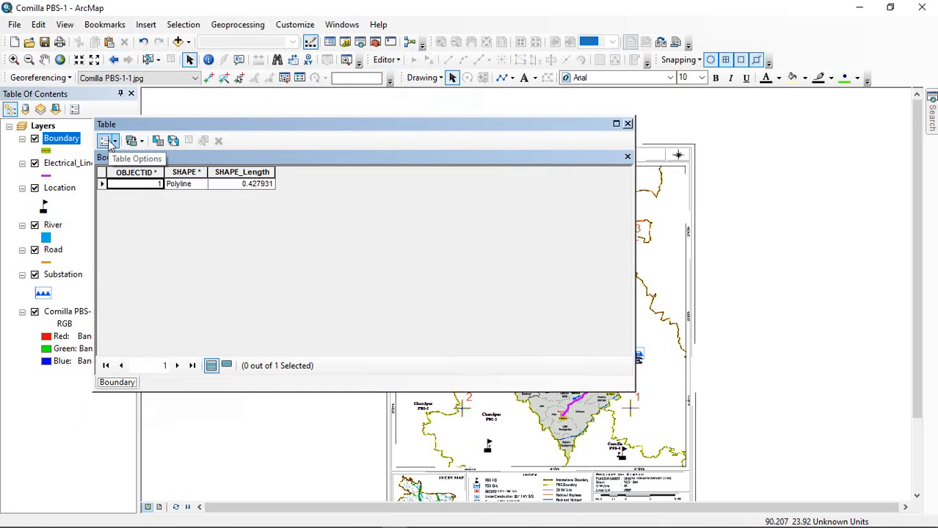
click(107, 140)
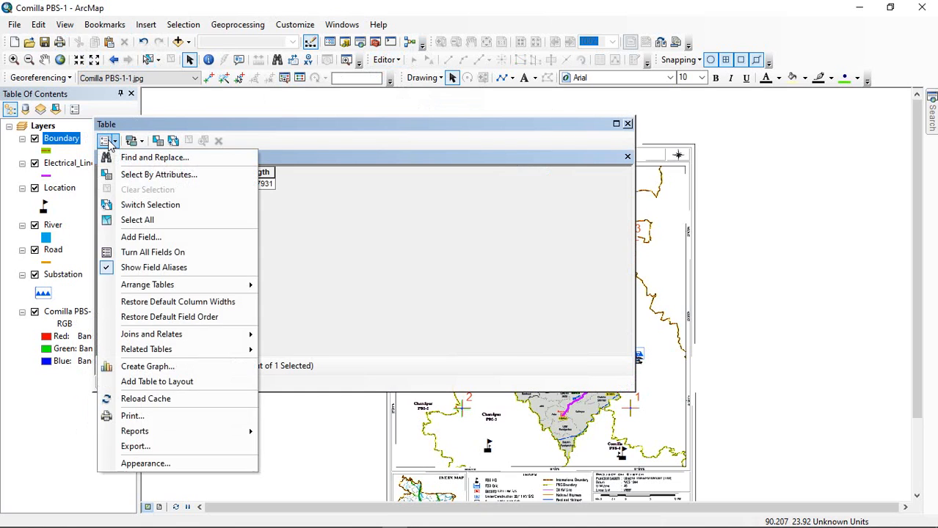
click(146, 237)
drag(454, 168, 527, 138)
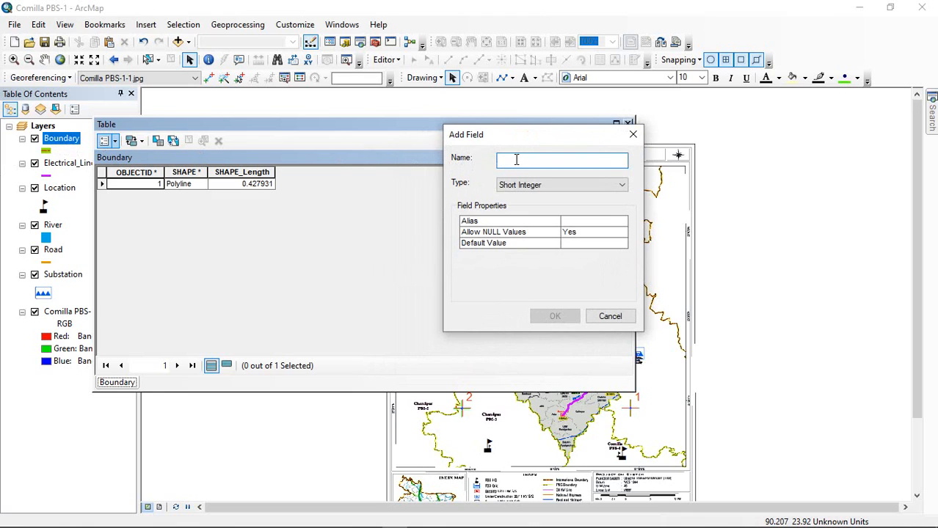
text(B_ID)
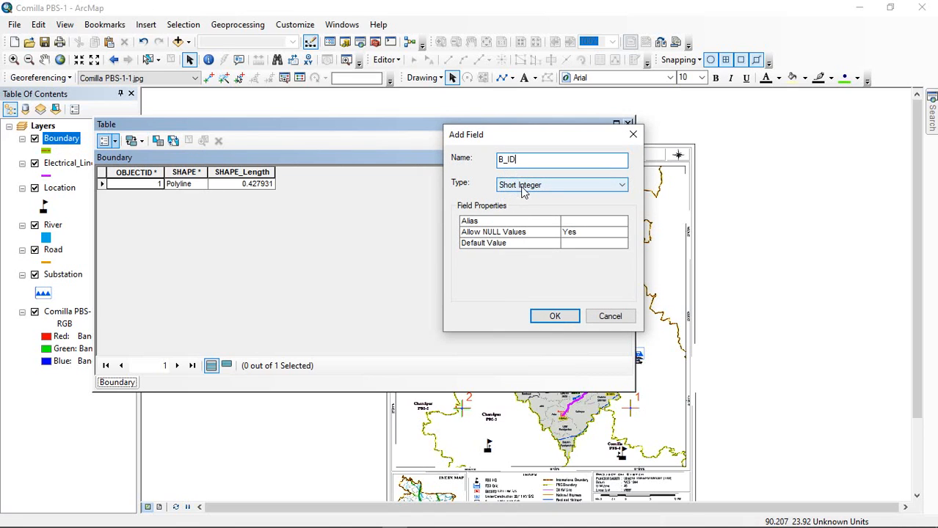
click(546, 186)
click(547, 189)
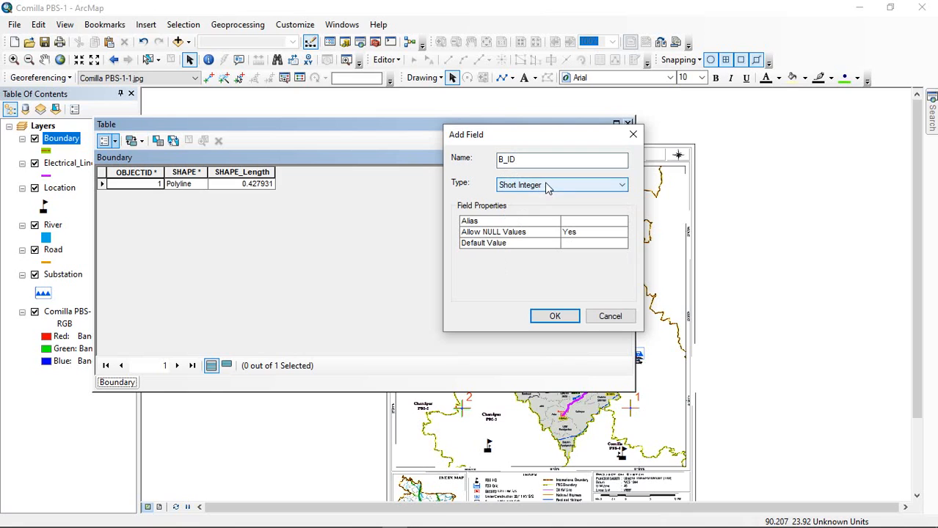
click(555, 317)
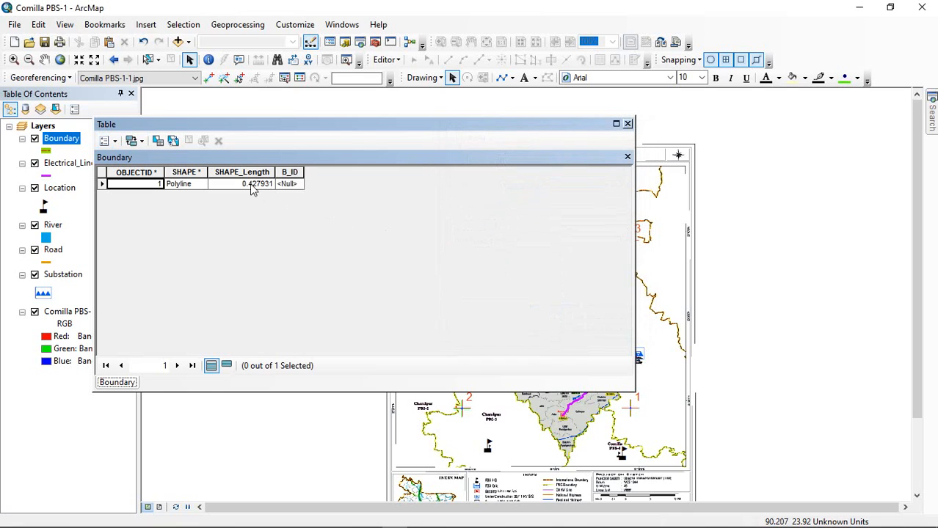
- Add a Text field named B_Name with length 50 to the Boundary table, narrow its column and close the table
click(107, 140)
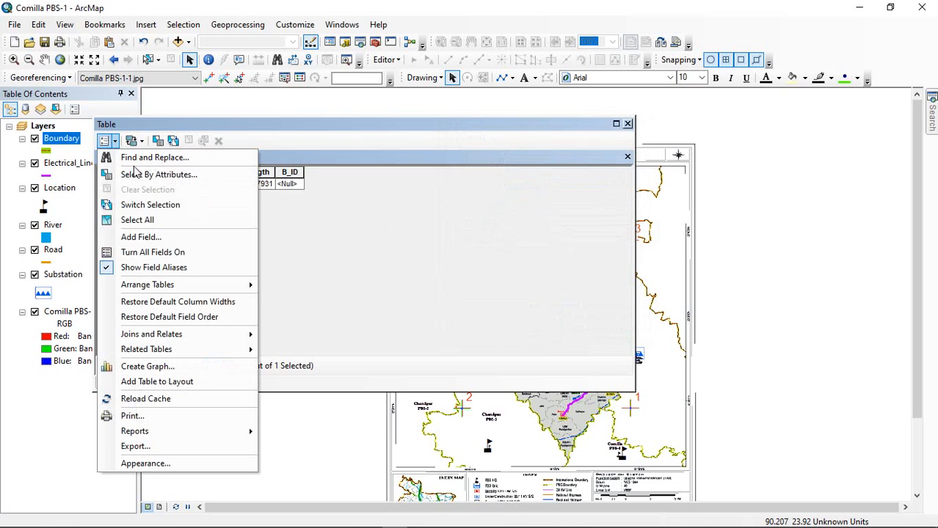
click(146, 239)
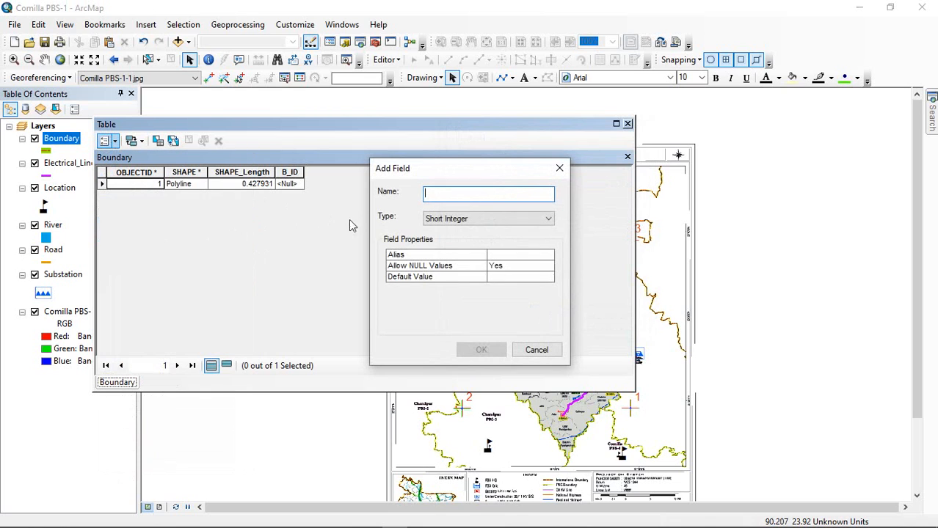
text(B)
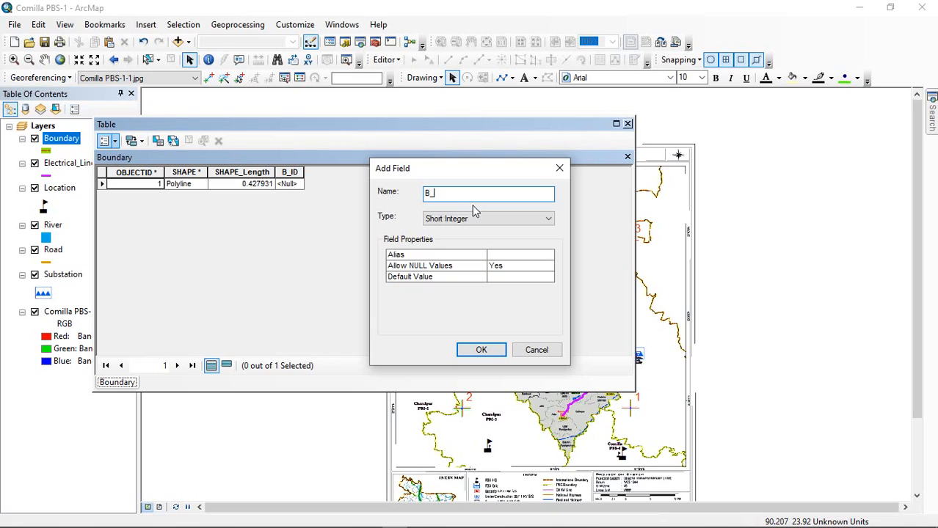
text(_Name)
click(473, 219)
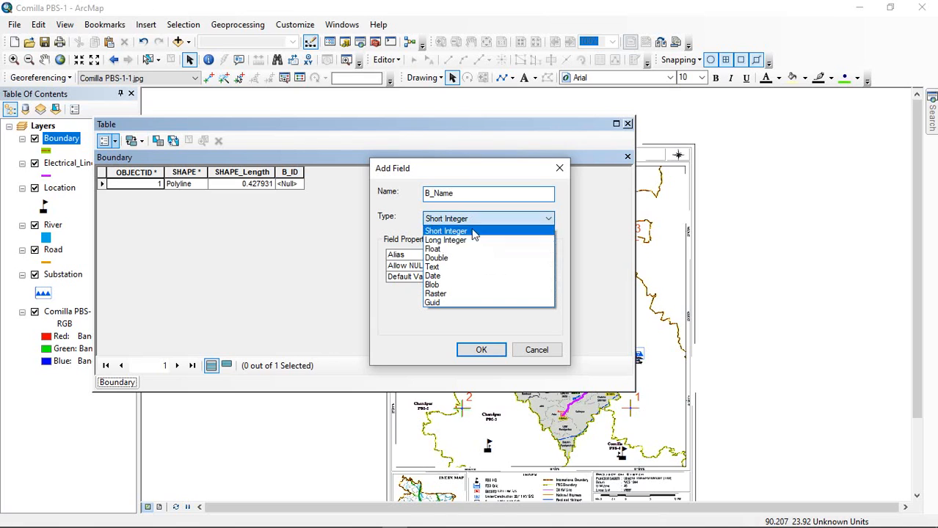
click(454, 268)
click(504, 288)
click(503, 288)
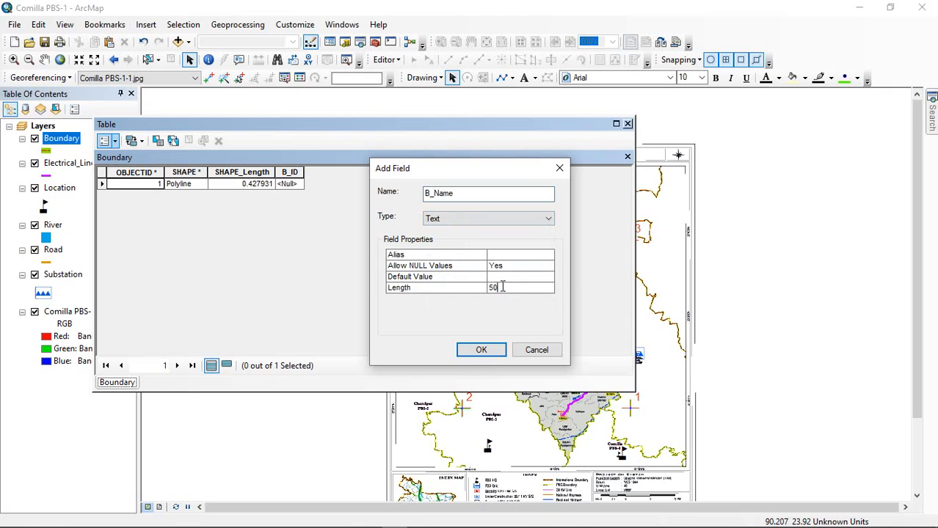
click(481, 351)
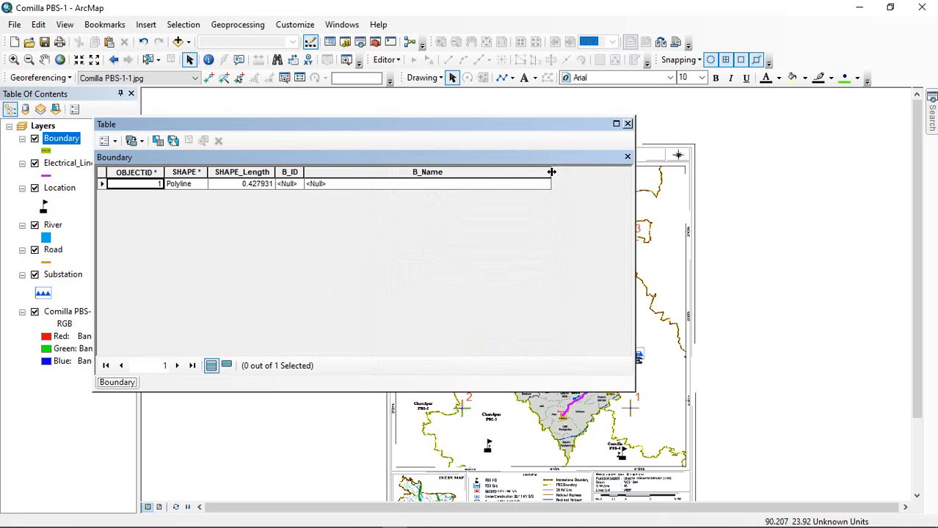
drag(549, 172, 358, 173)
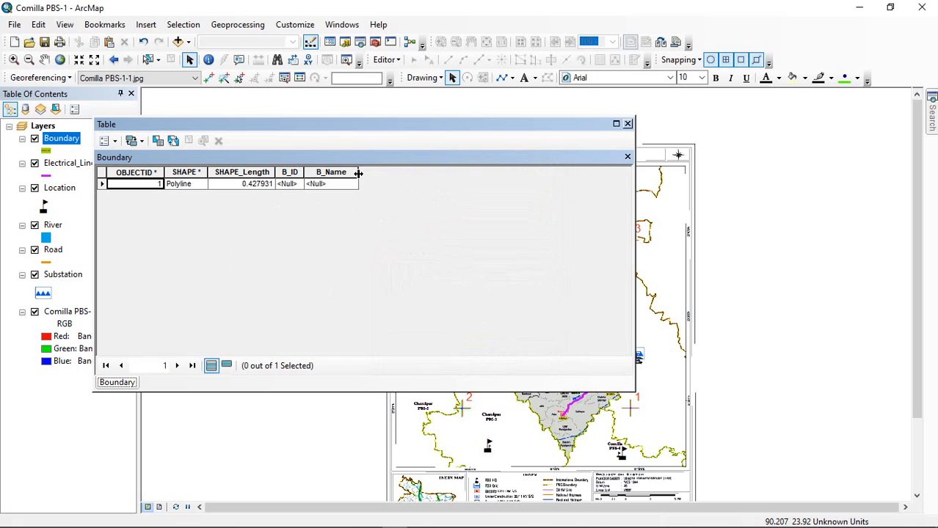
click(627, 123)
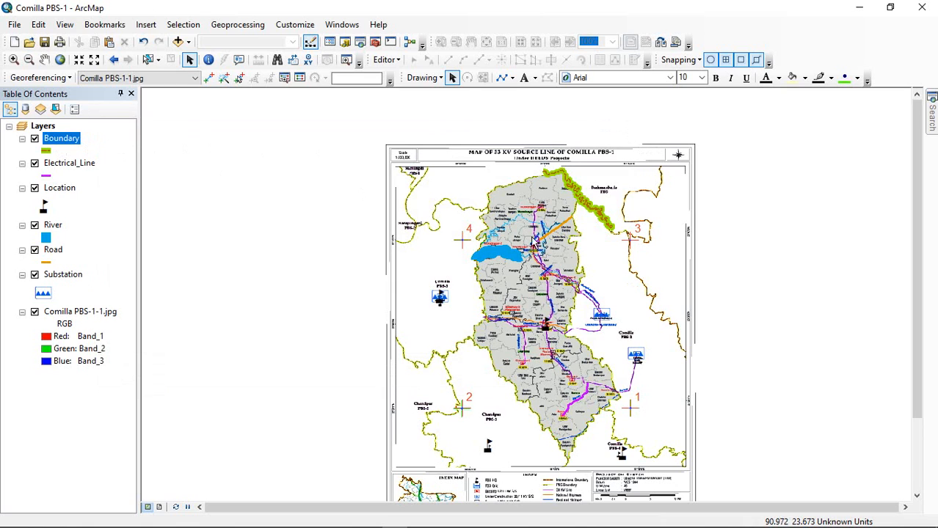
- Start an editing session for the map's vector layers
click(386, 60)
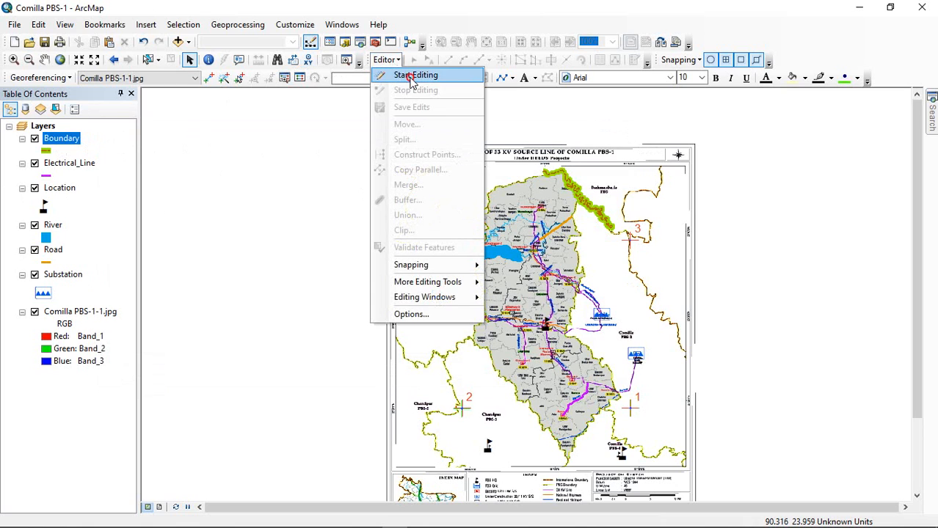
click(415, 77)
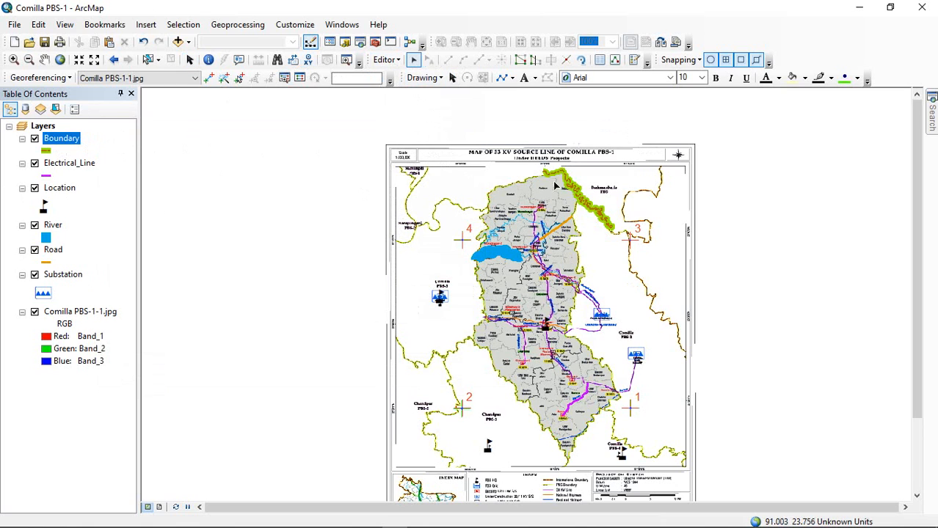
click(386, 59)
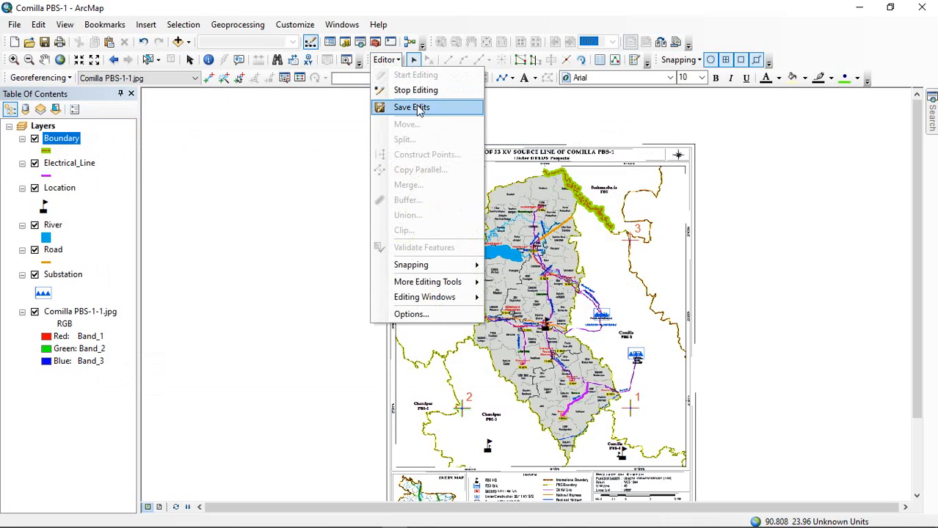
- Hide the Comilla PBS-1-1.jpg raster so only the digitized features are displayed
click(35, 312)
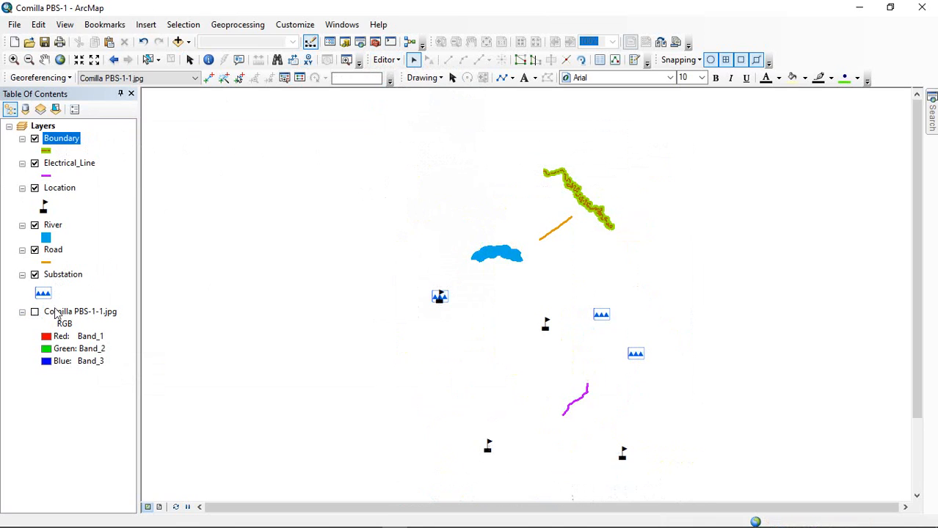
scroll(596, 195, up, 5)
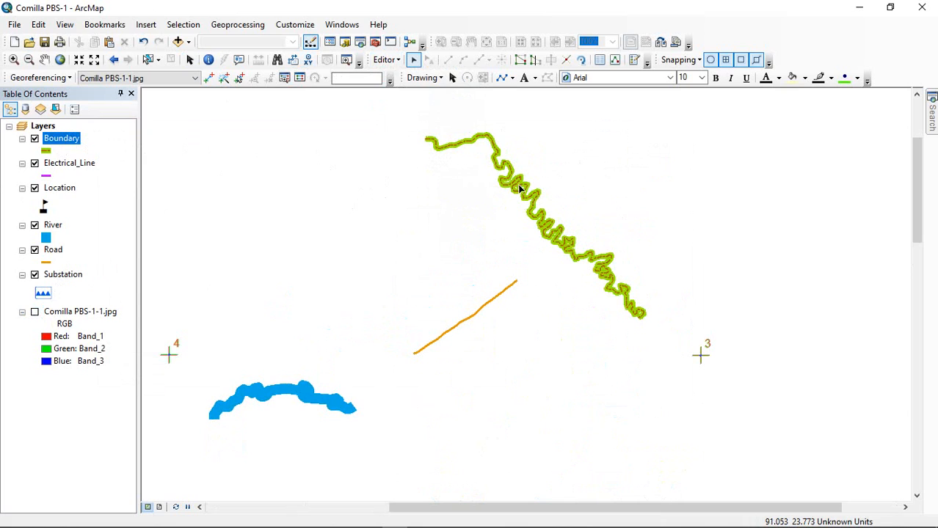
click(387, 61)
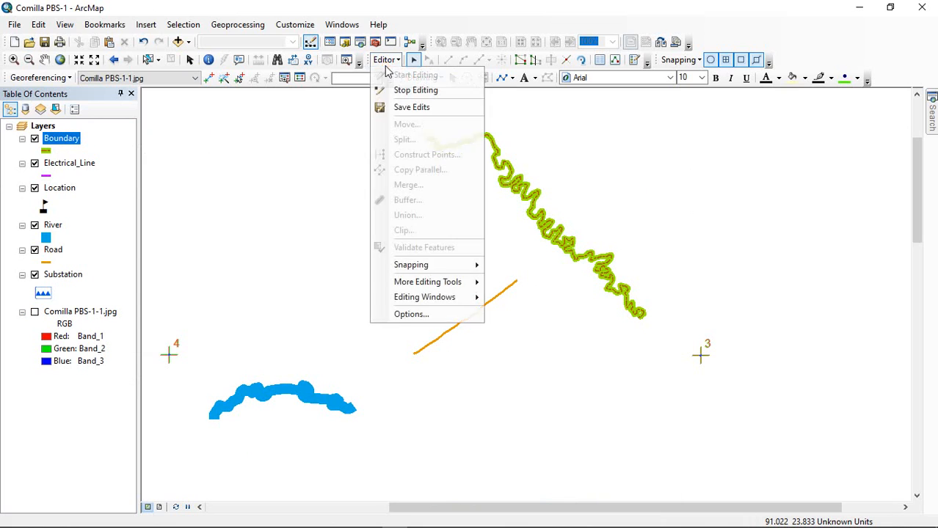
- Select the digitized Boundary line on the map, open its attributes and set B_ID to 1
click(388, 61)
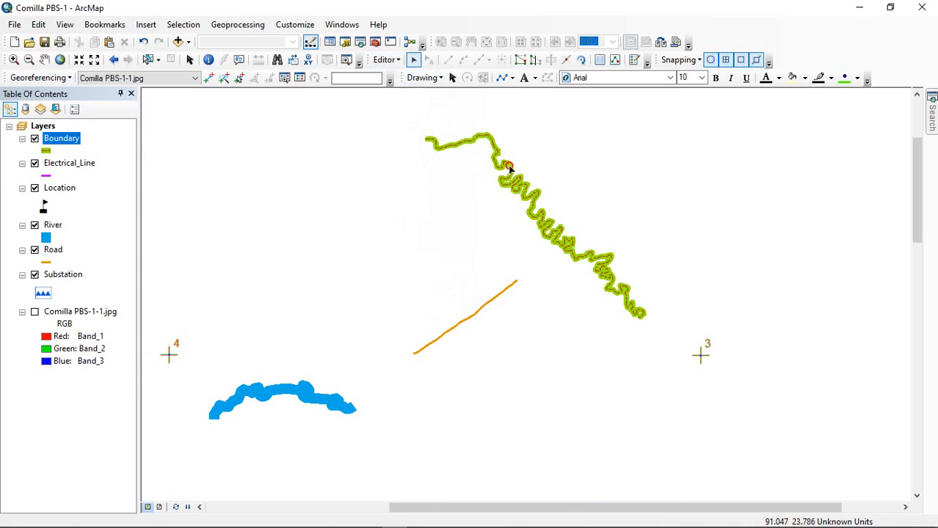
click(506, 166)
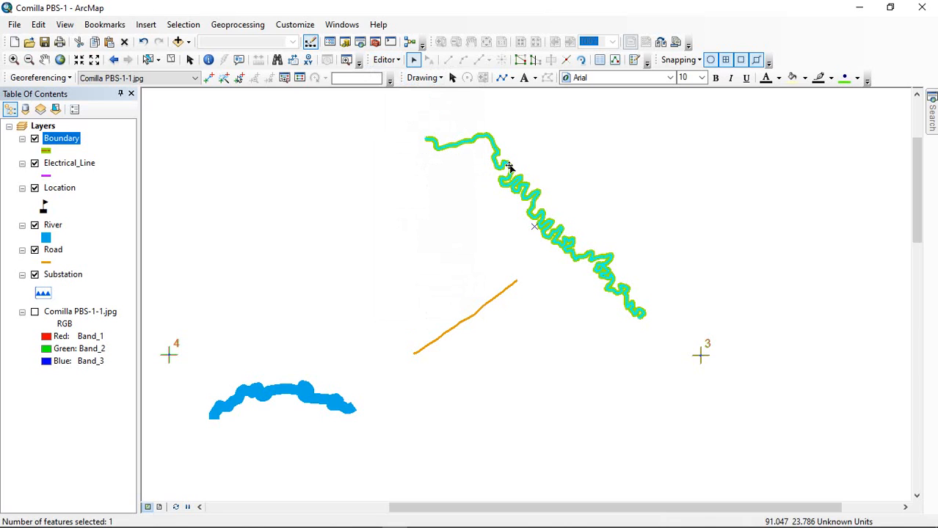
click(602, 60)
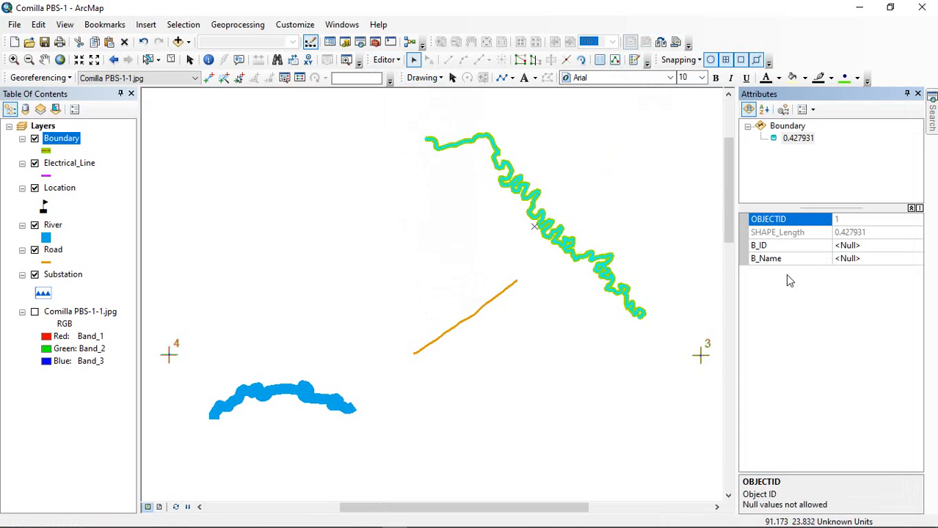
click(859, 247)
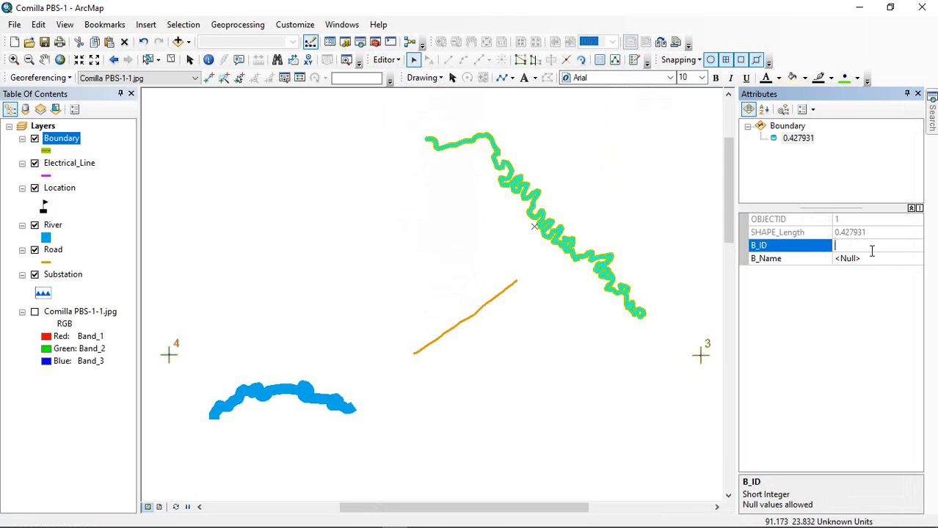
click(863, 258)
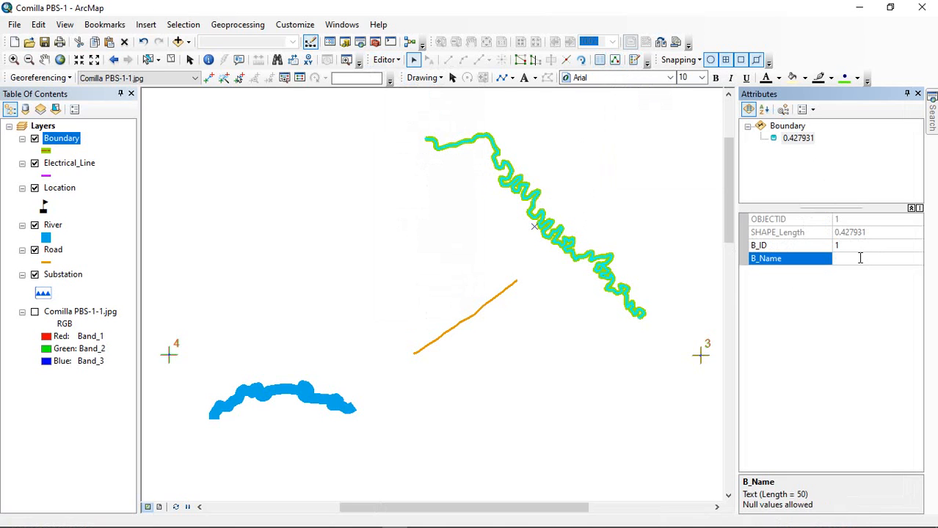
click(34, 312)
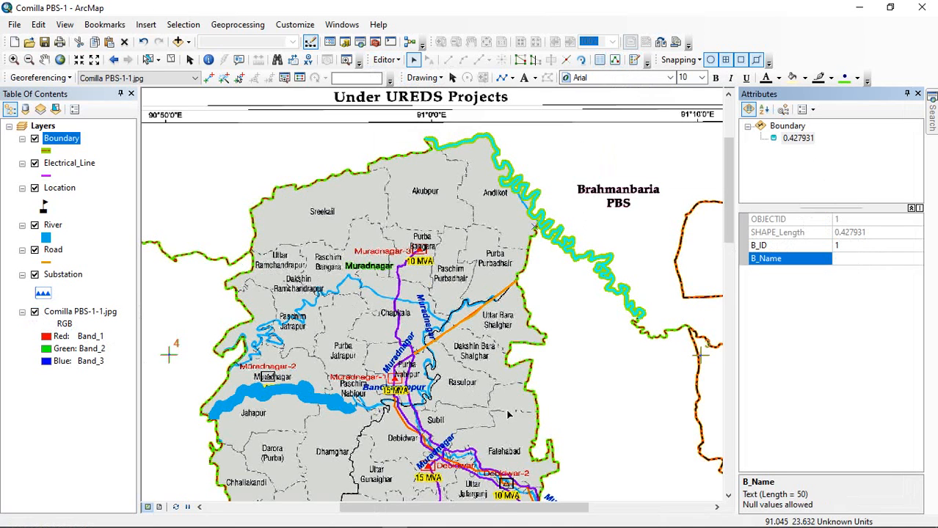
scroll(473, 309, up, 2)
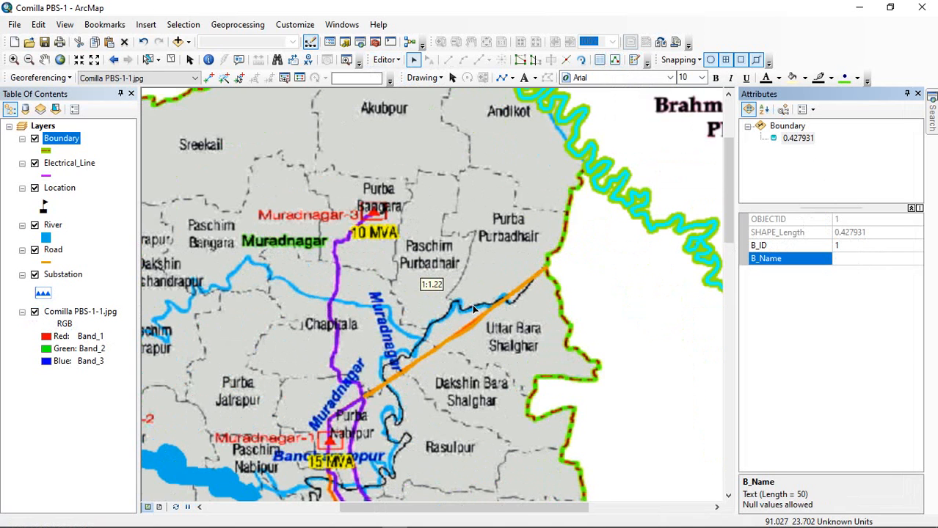
scroll(473, 309, up, 3)
scroll(475, 310, up, 2)
text(ccccccccccccccccccc)
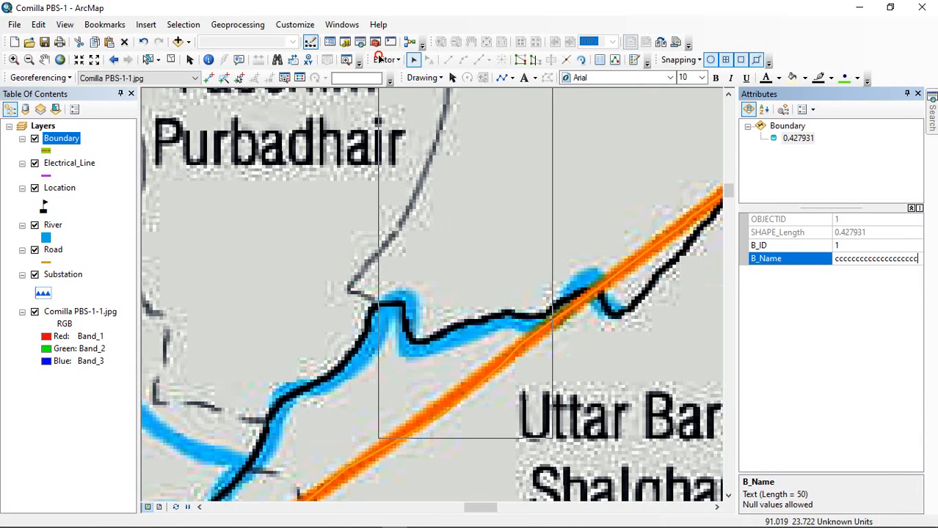
drag(553, 439, 378, 57)
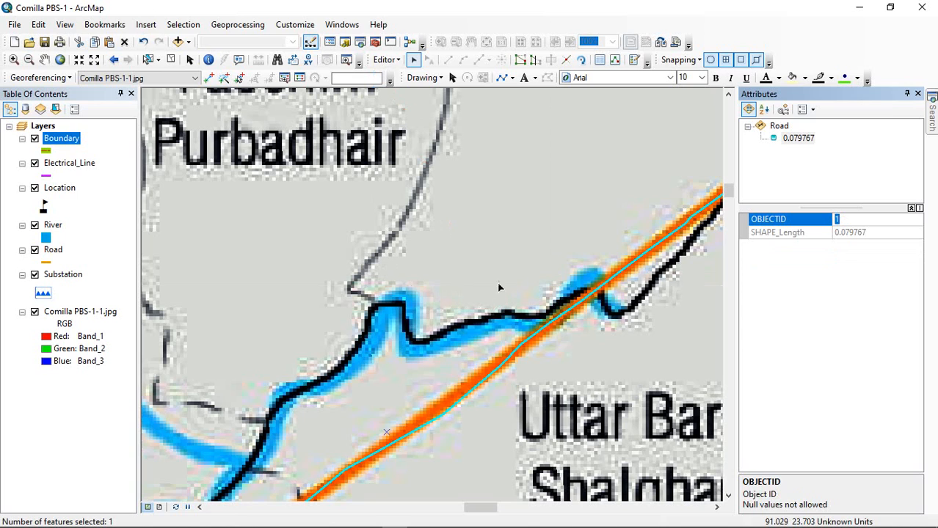
- Examine the map's INDEX legend for the boundary type names, and hide the Comilla PBS-1-1.jpg raster
scroll(388, 243, down, 3)
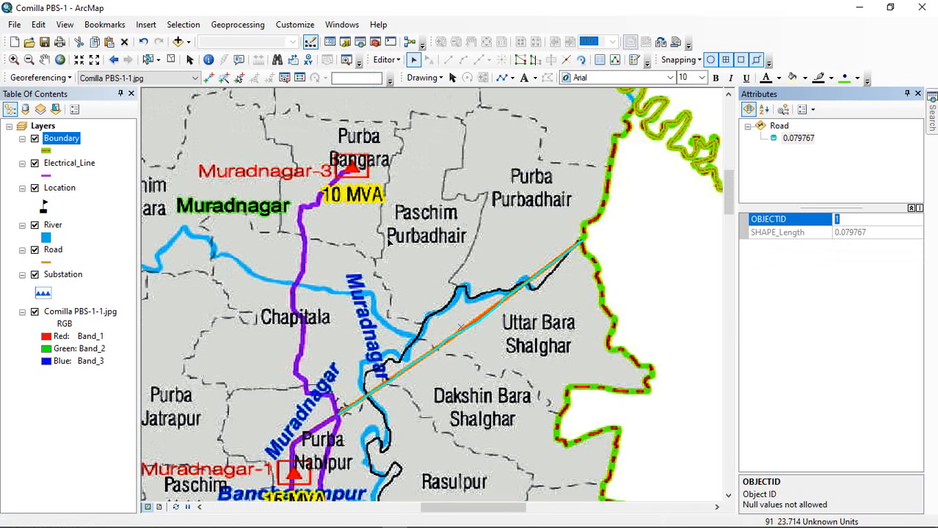
scroll(428, 234, up, 8)
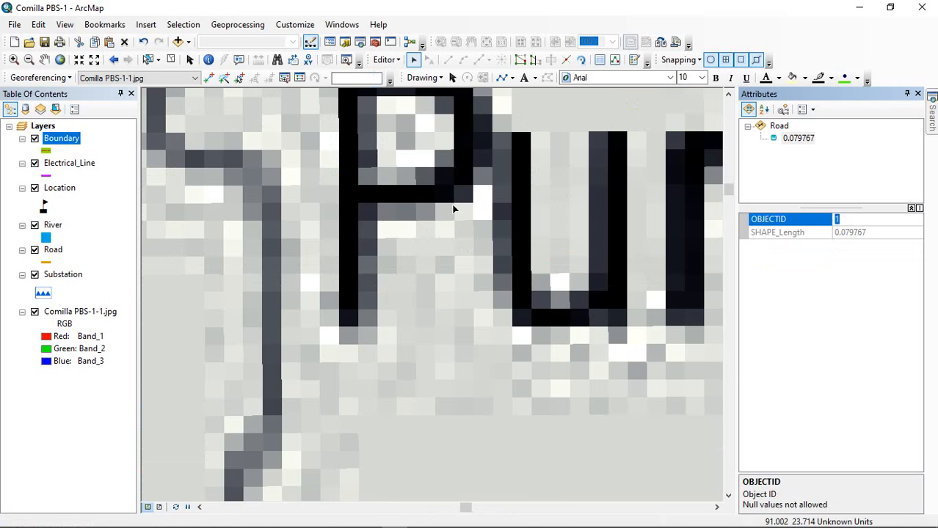
scroll(452, 202, down, 10)
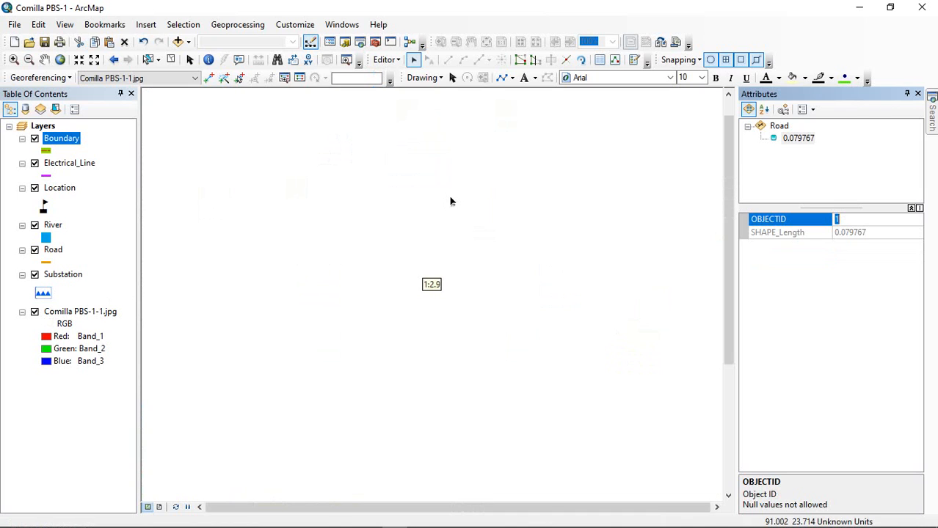
scroll(504, 341, up, 6)
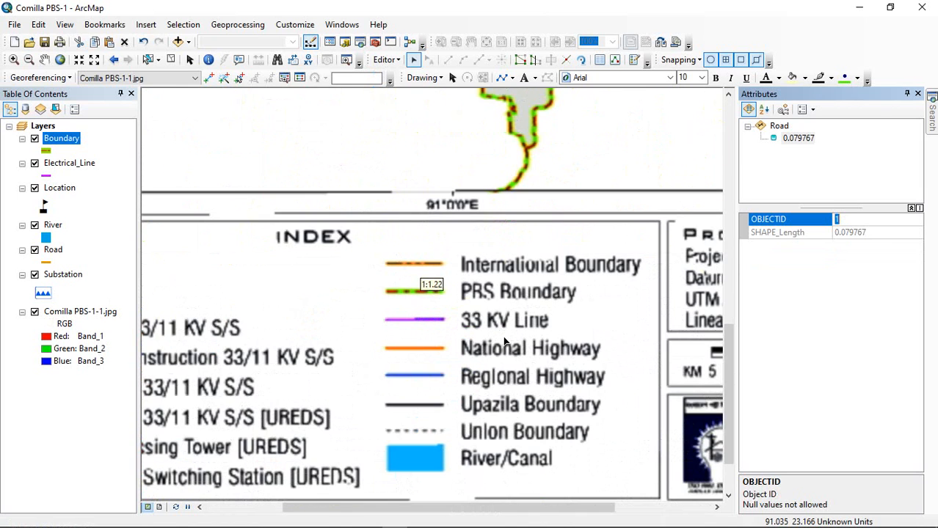
scroll(505, 341, up, 2)
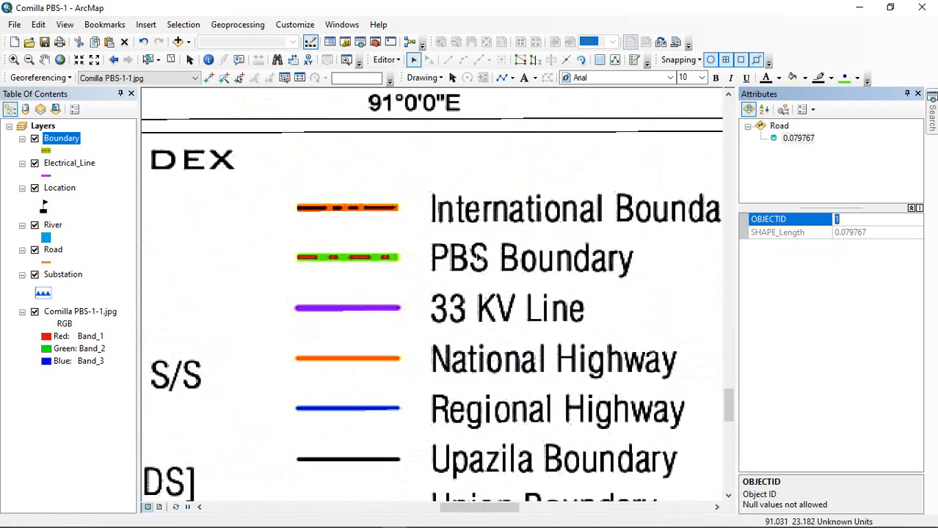
click(843, 232)
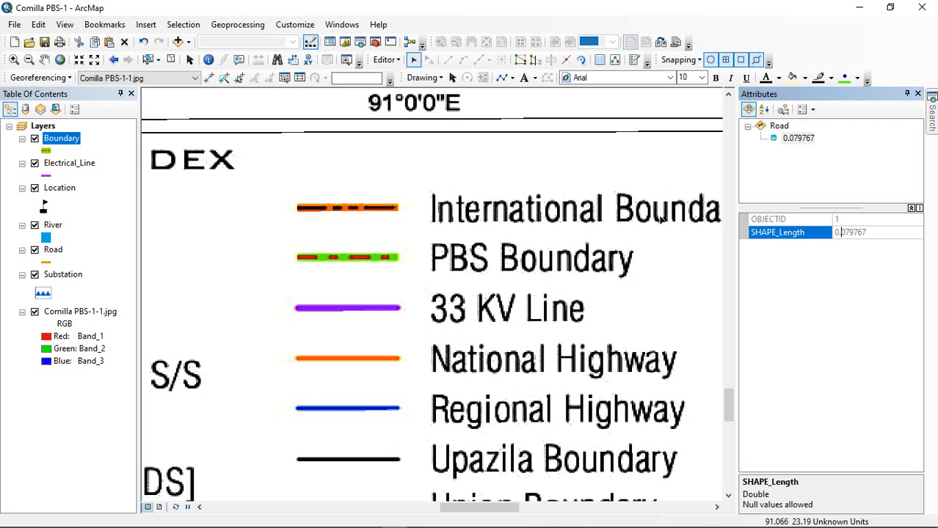
scroll(567, 314, down, 3)
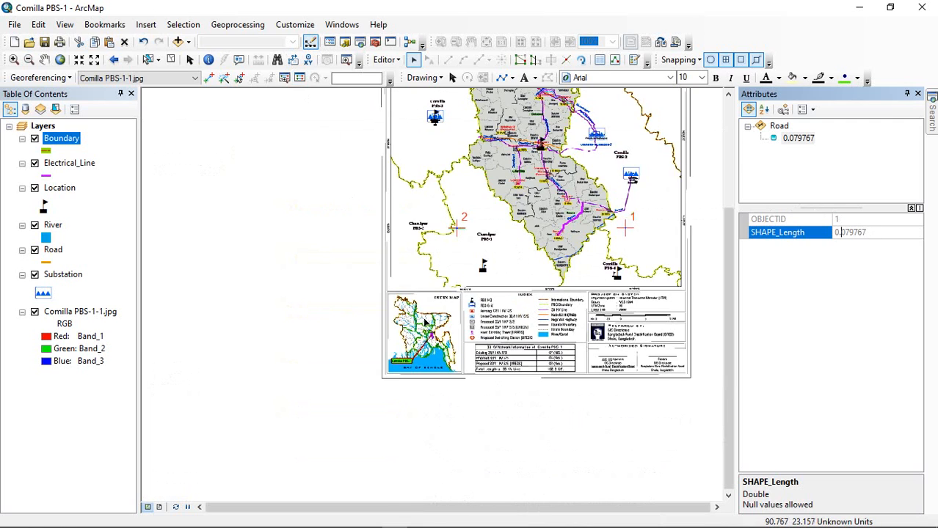
click(35, 312)
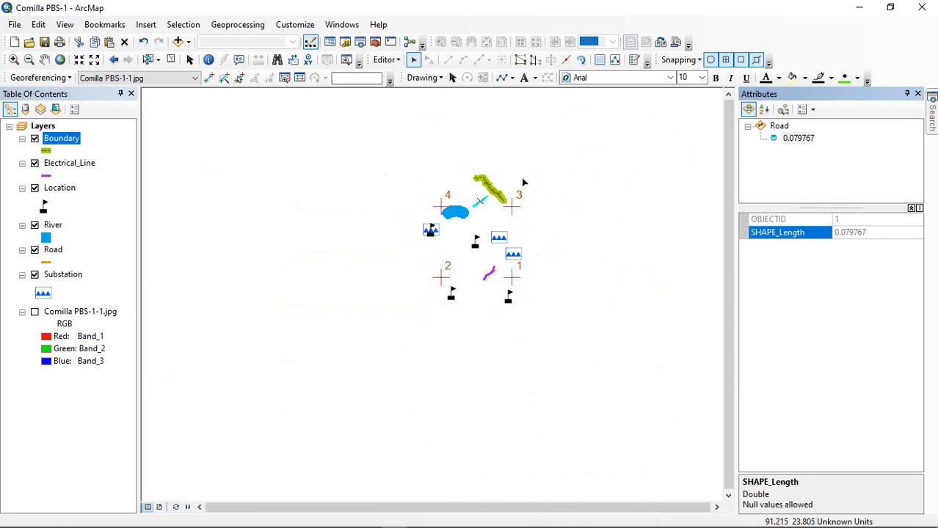
- Reselect the Boundary line, replace its B_Name value with PBS_Boundary as worded in the map legend, and close the attributes
click(493, 192)
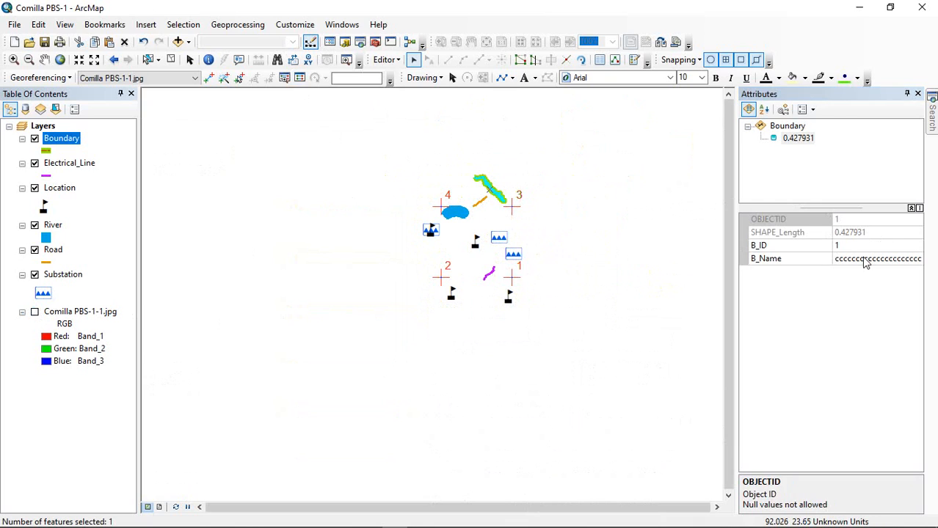
click(863, 260)
key(BackSpace)
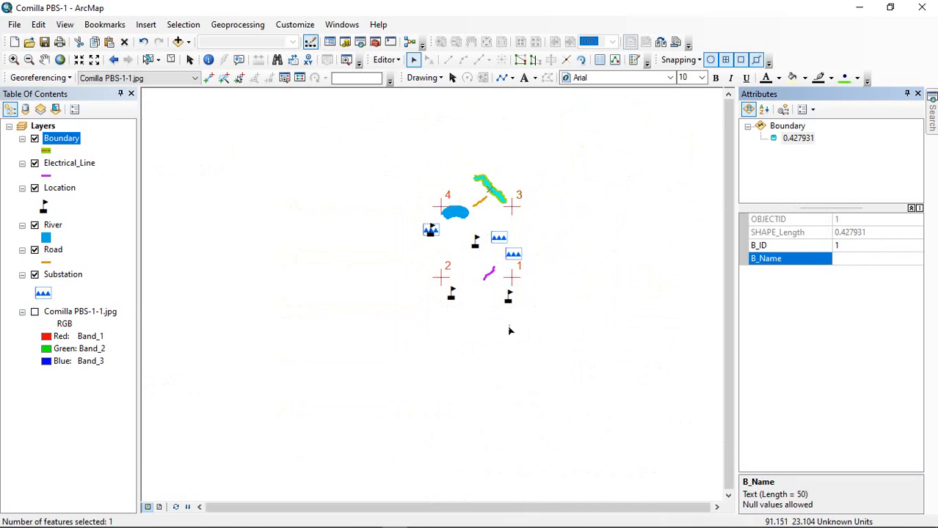
click(35, 312)
scroll(533, 345, up, 3)
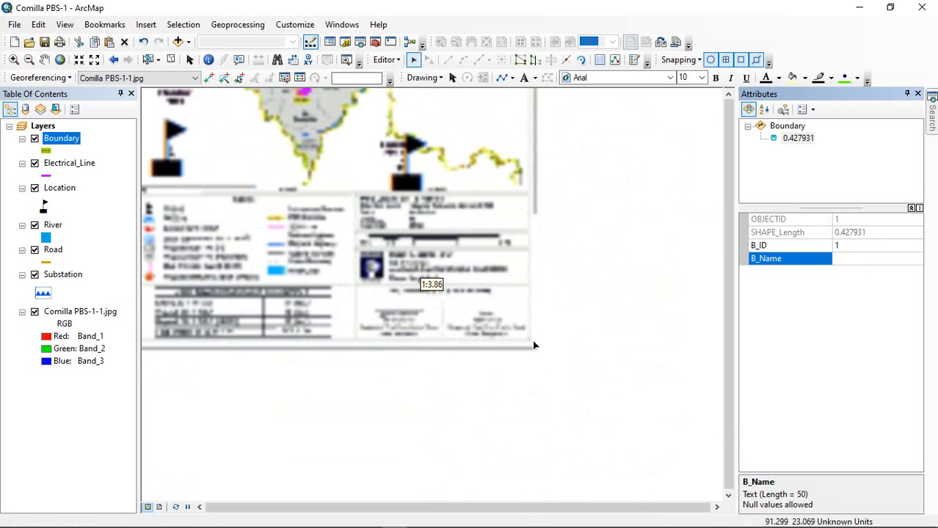
scroll(218, 231, up, 3)
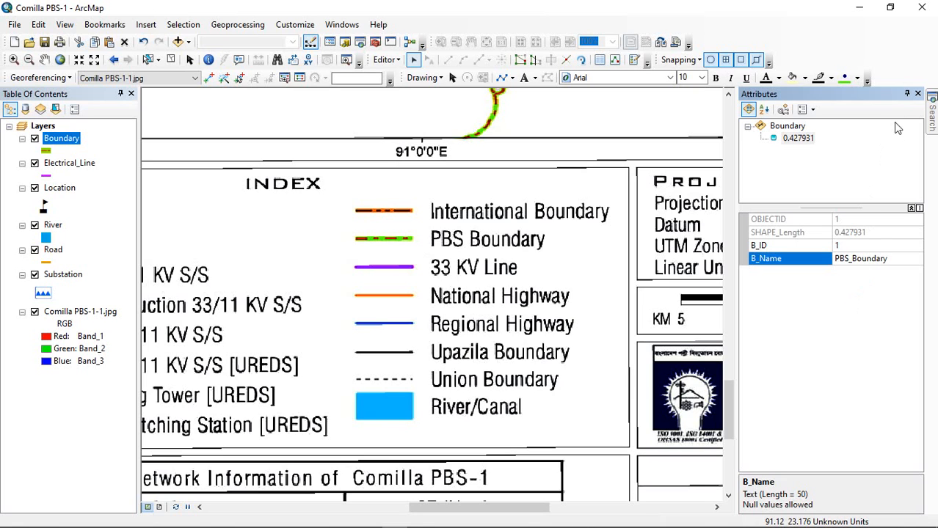
click(917, 93)
- Hide the Comilla PBS-1-1.jpg raster so only the digitized features are displayed
scroll(481, 296, up, 5)
scroll(518, 276, up, 1)
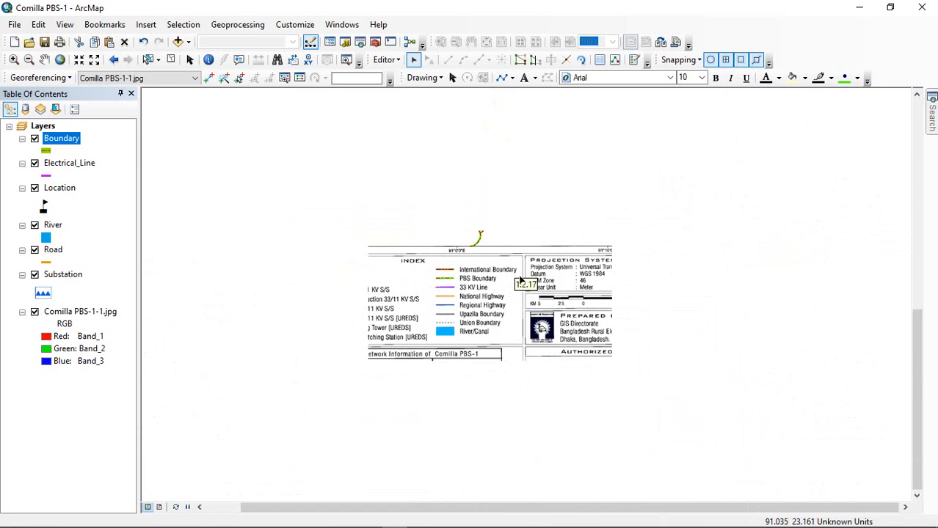
scroll(549, 411, up, 3)
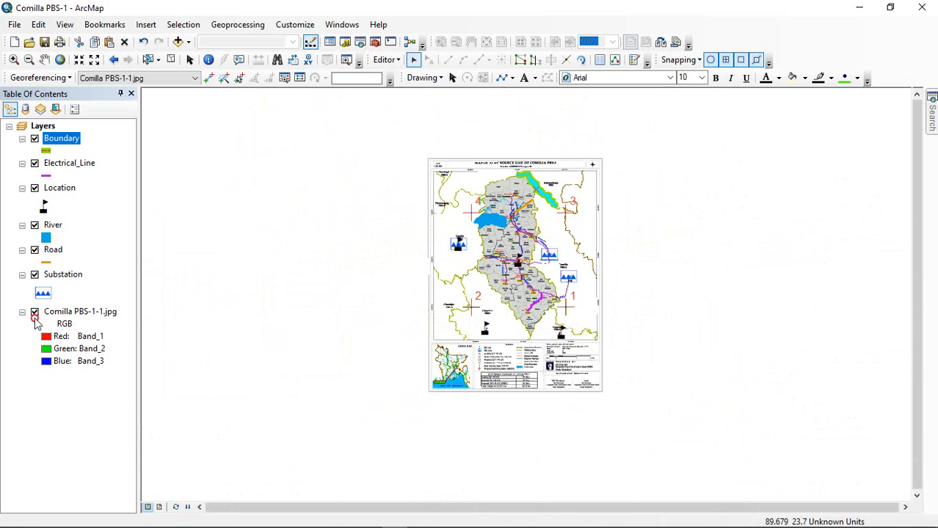
click(35, 312)
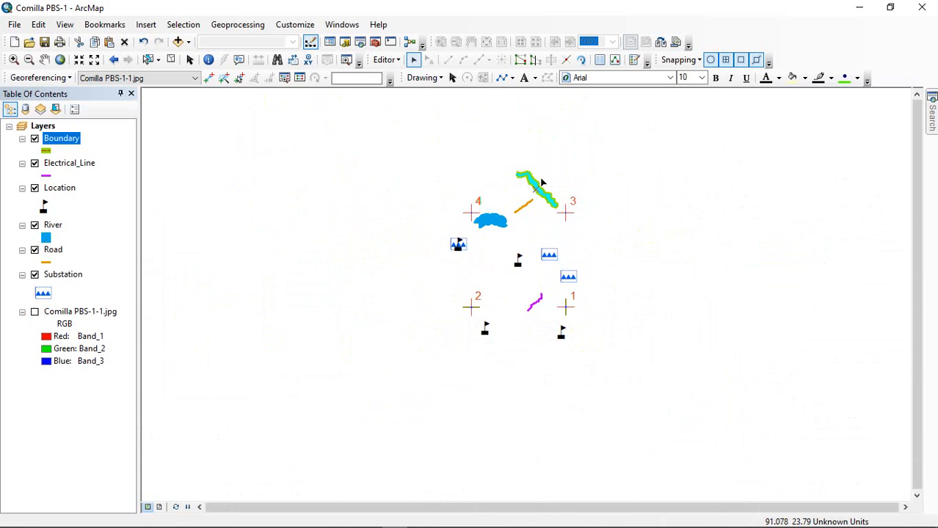
scroll(541, 181, down, 4)
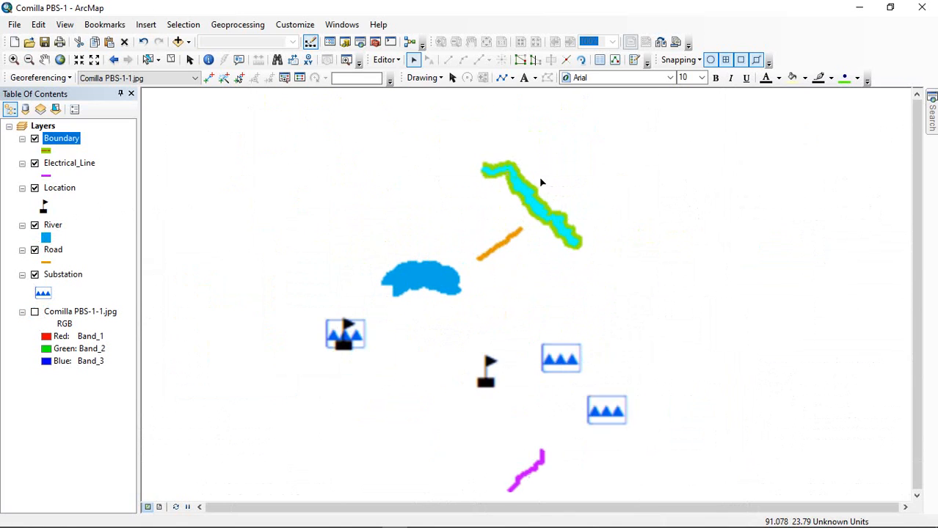
click(35, 313)
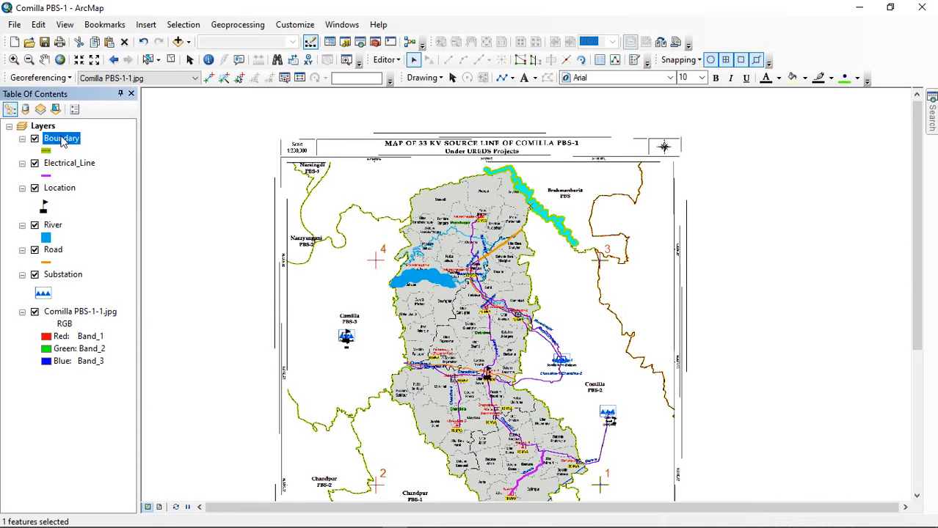
click(35, 313)
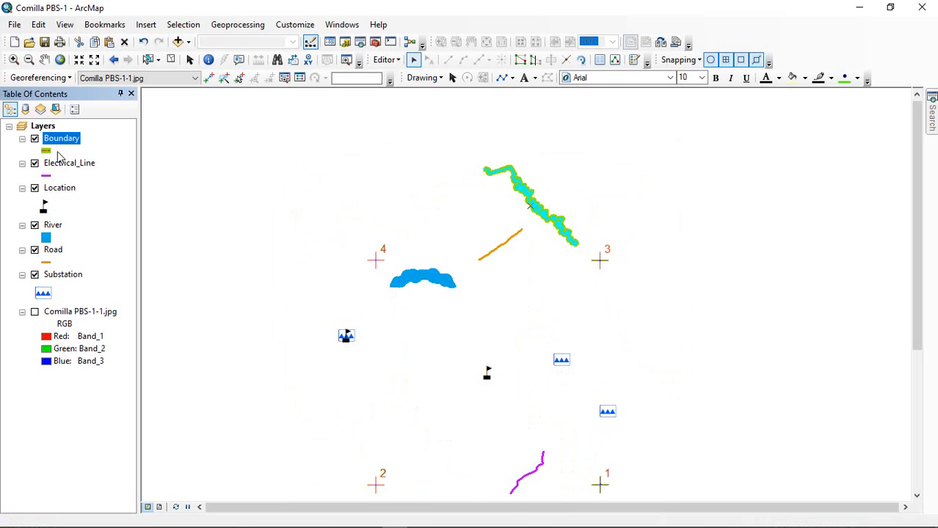
- Enable labels for the Boundary layer, defining classes of features labeled differently, with B_Name as the label field
right_click(61, 143)
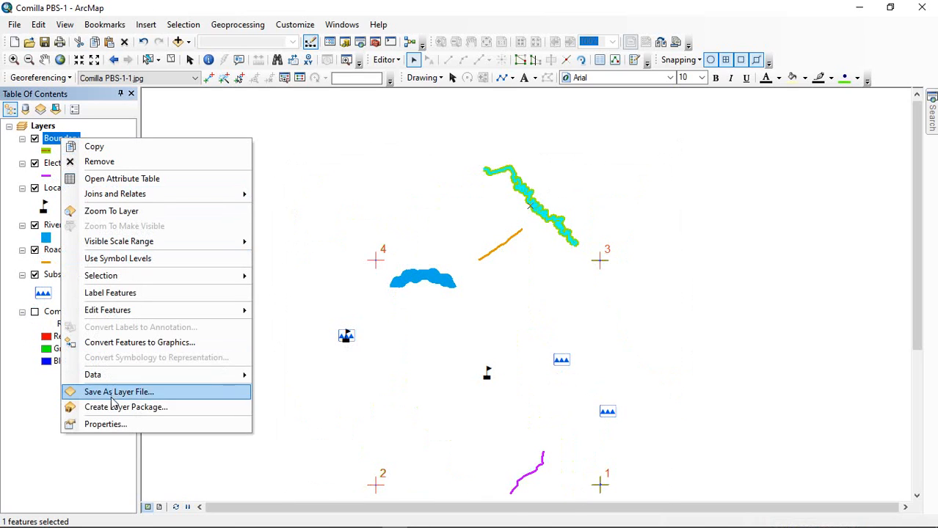
click(105, 425)
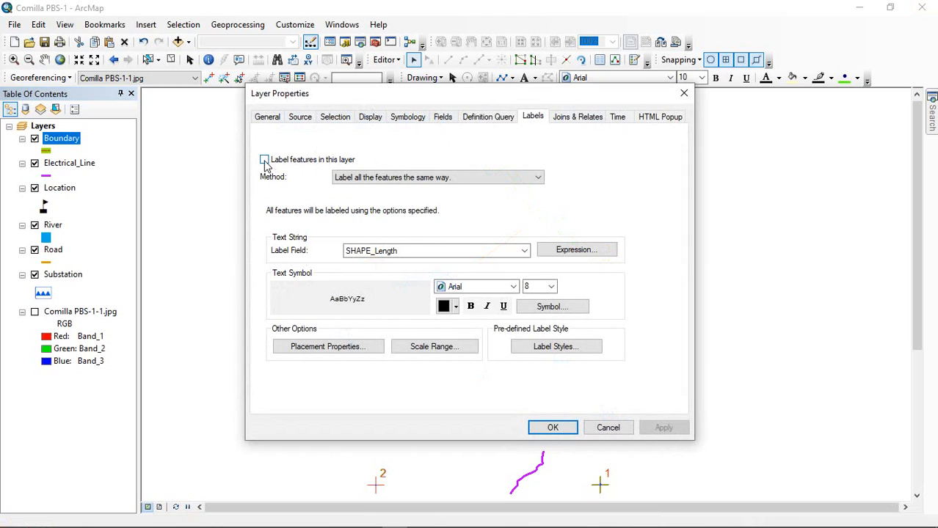
click(393, 178)
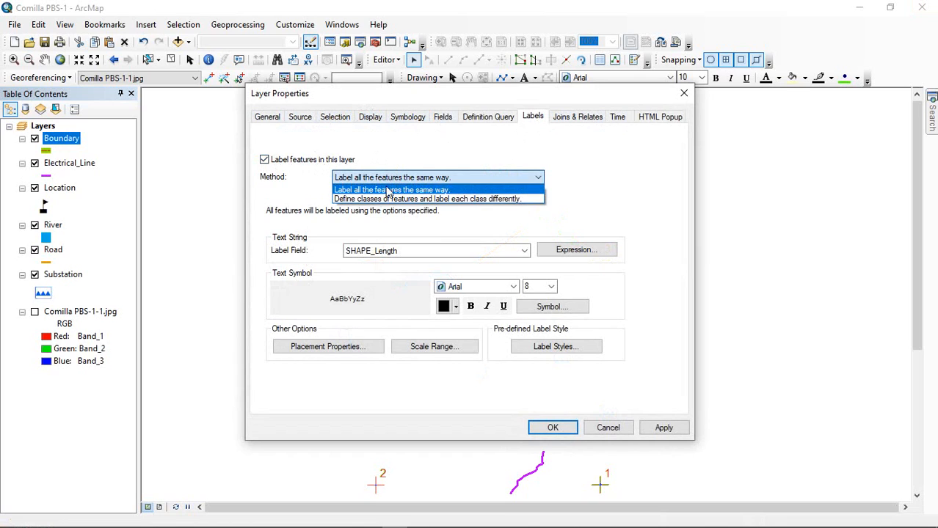
click(372, 200)
click(398, 253)
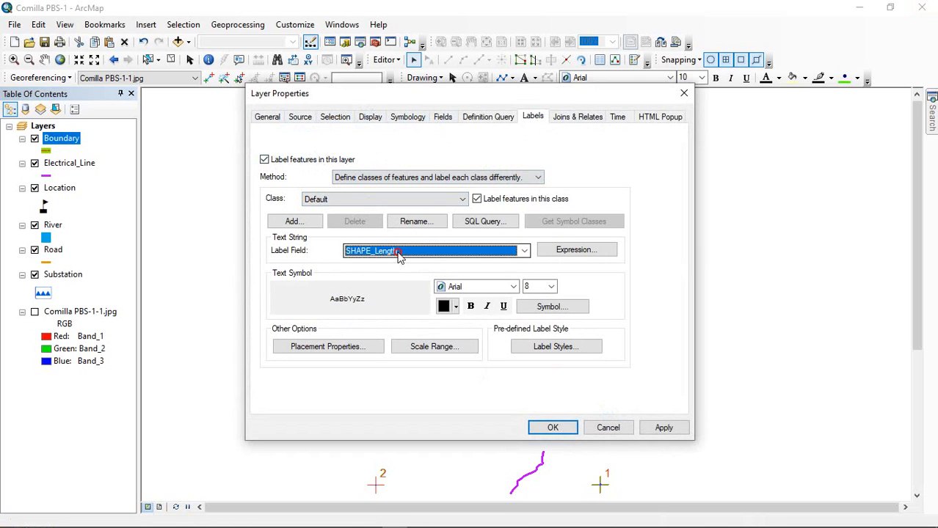
click(379, 290)
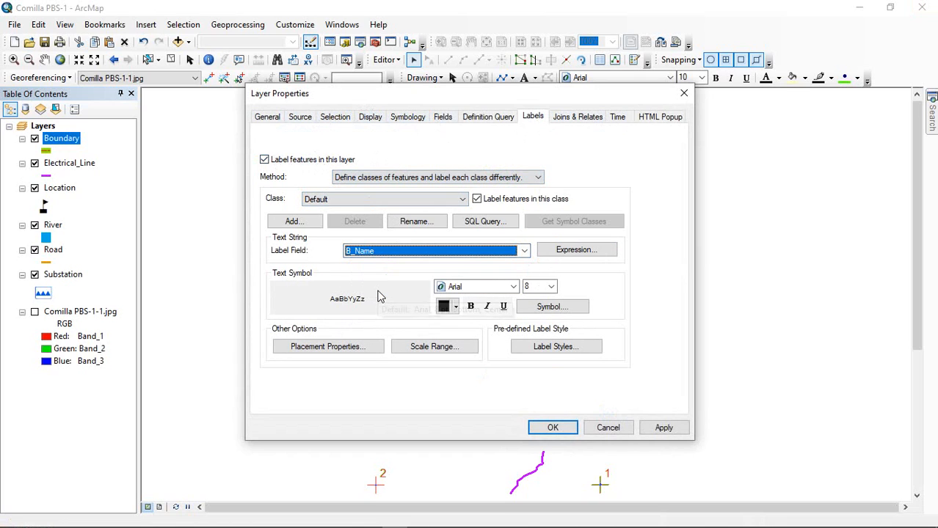
- Set the Boundary label text symbol to Times New Roman, size 10, and apply it
click(476, 289)
text(ti)
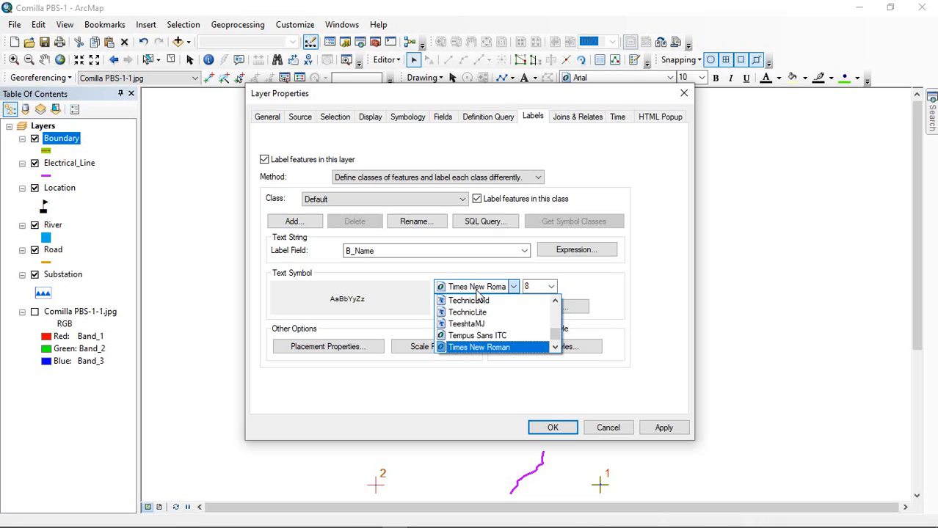
click(477, 292)
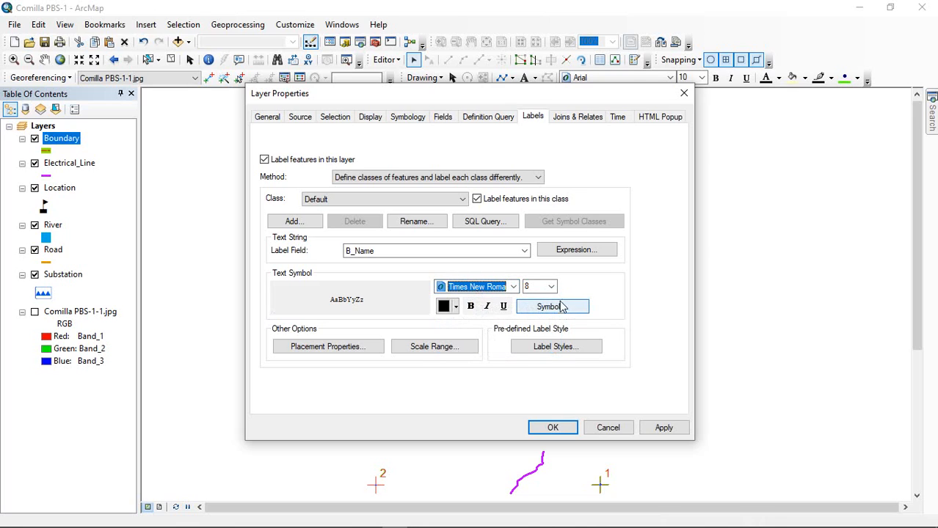
click(551, 286)
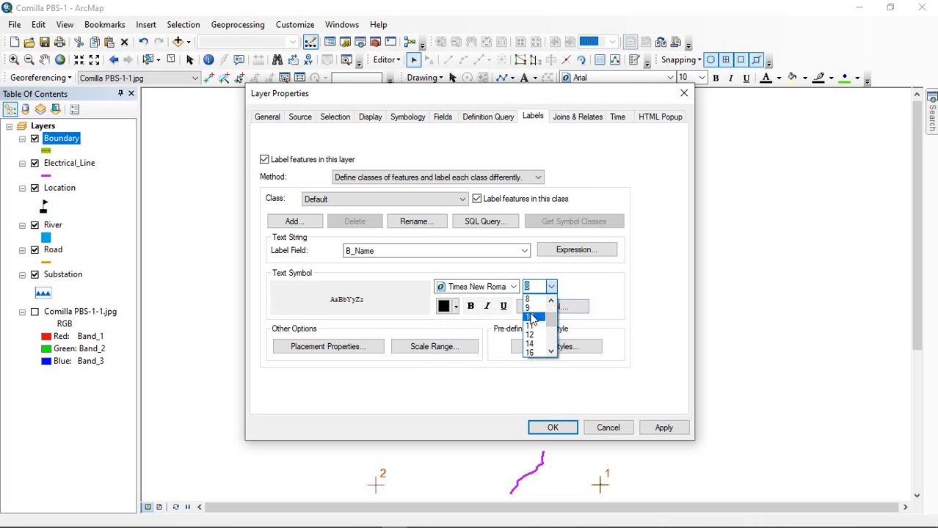
click(532, 318)
click(664, 431)
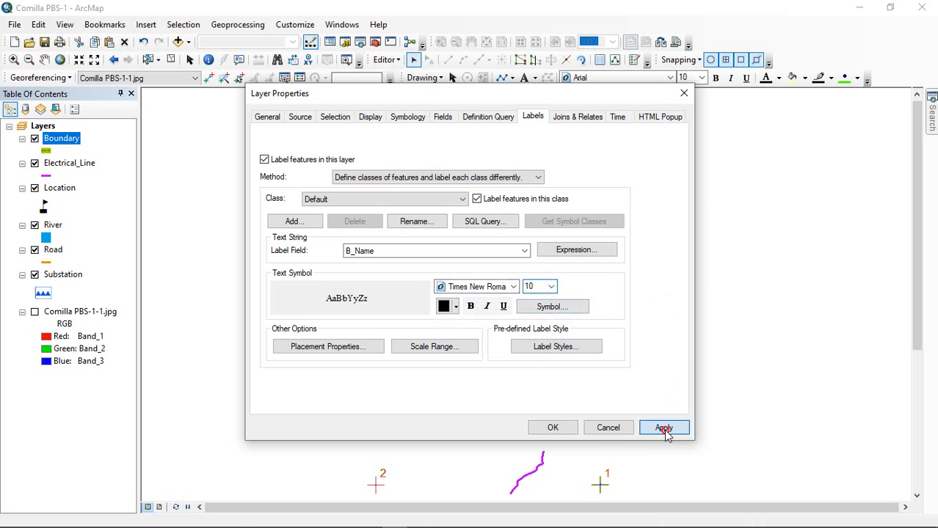
- Symbolize the Boundary layer by unique values of the B_ID field, adding all values, and apply the layer properties
click(407, 120)
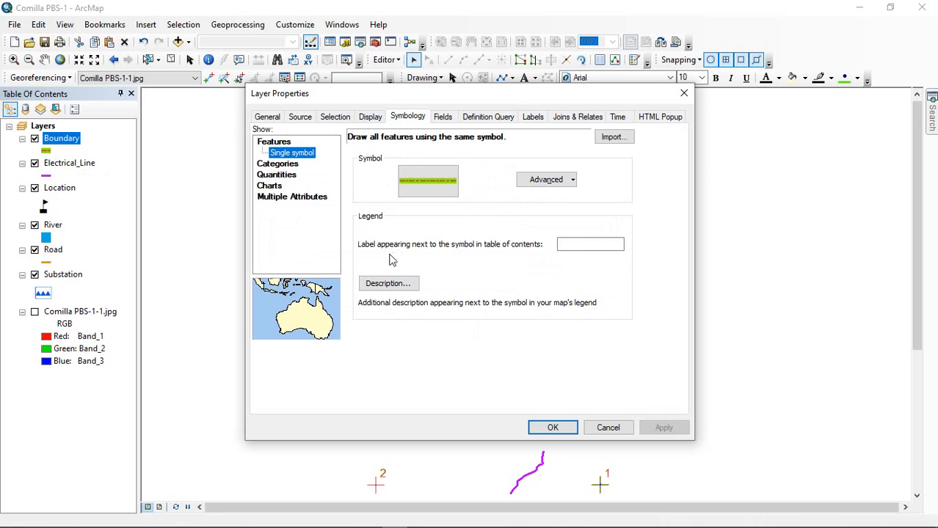
click(286, 164)
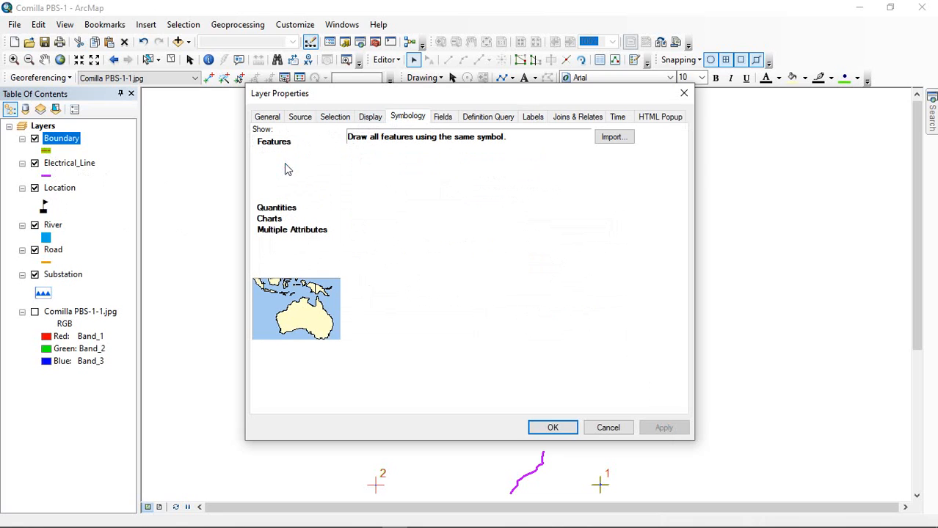
click(397, 168)
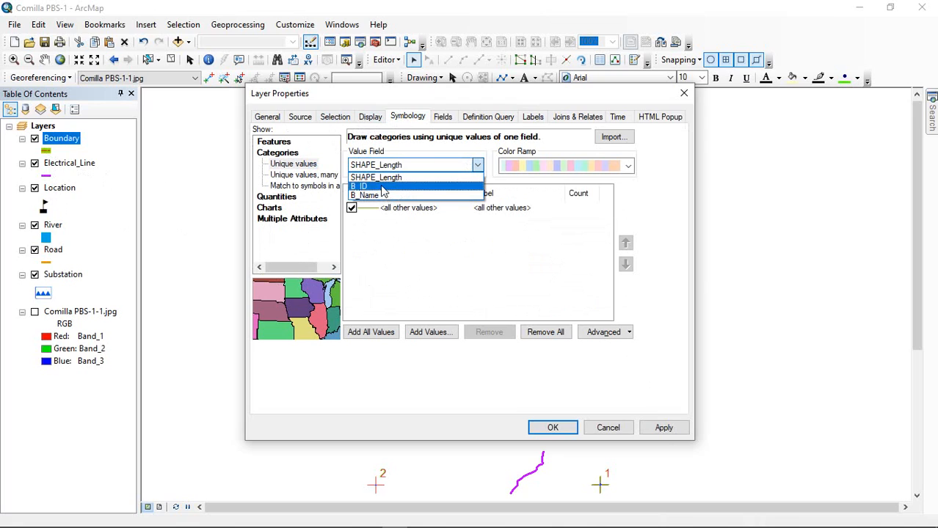
click(382, 187)
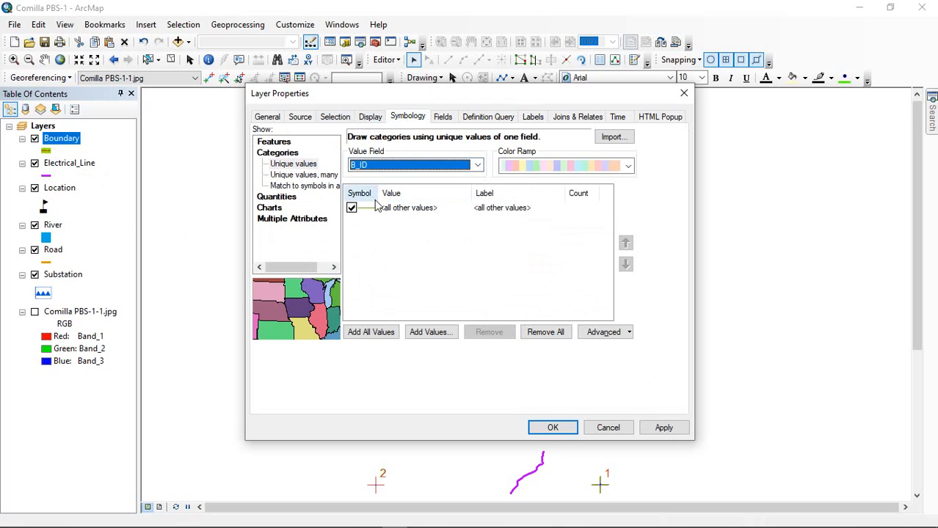
click(360, 334)
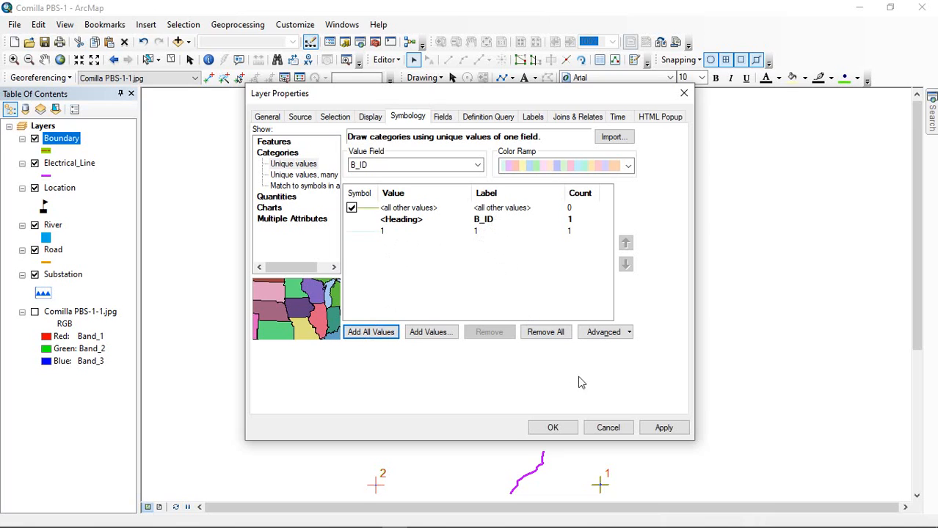
click(666, 430)
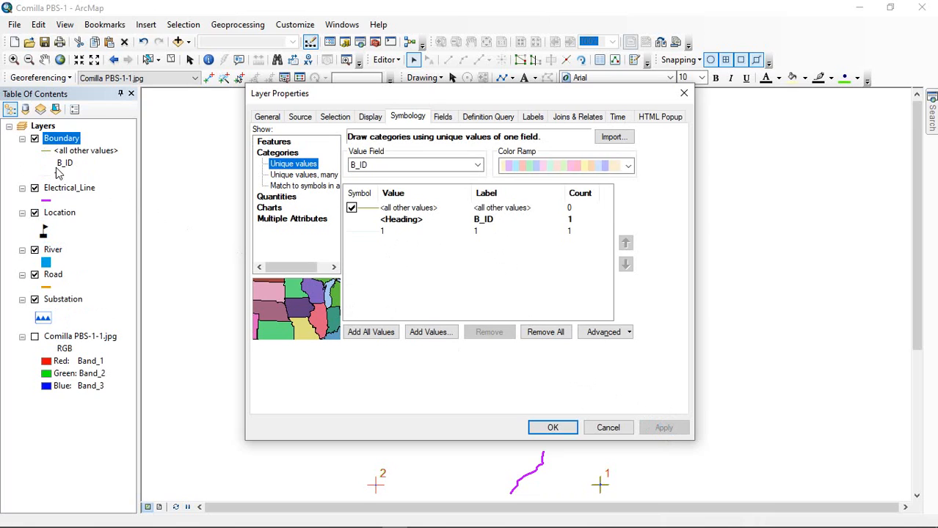
click(553, 428)
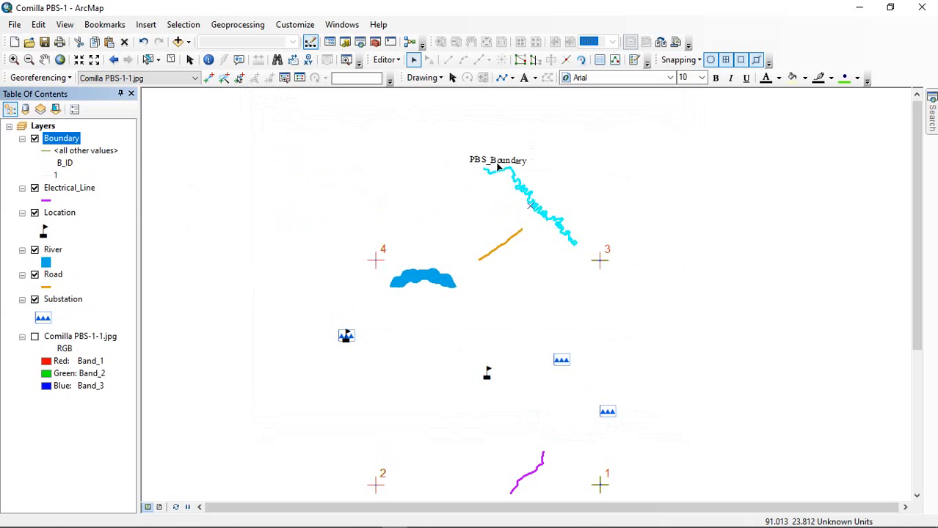
- Save the edits to the Boundary feature and stop the editing session
scroll(497, 170, down, 2)
click(387, 59)
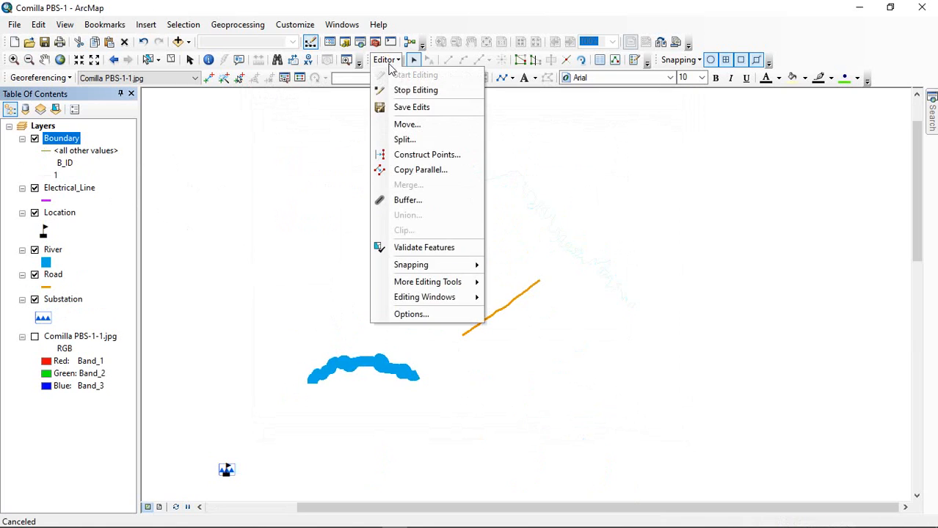
click(409, 107)
click(386, 59)
click(400, 89)
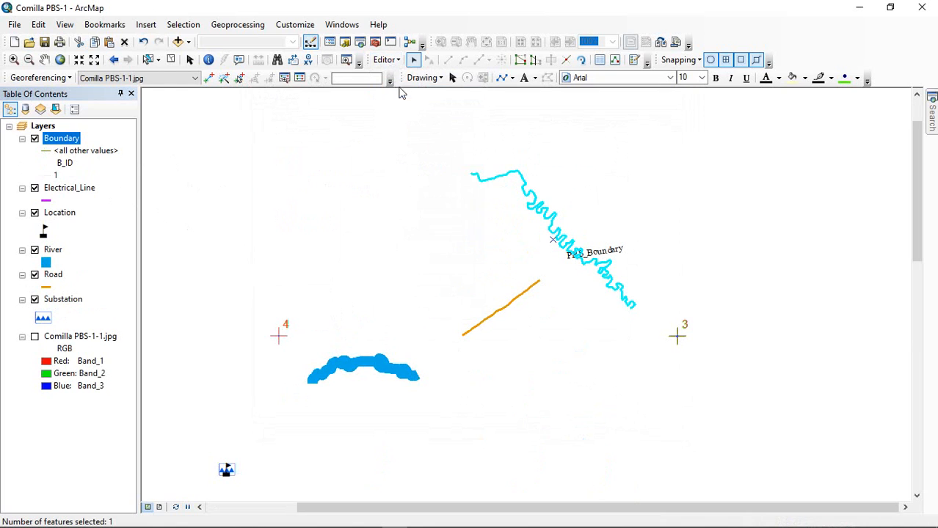
click(59, 42)
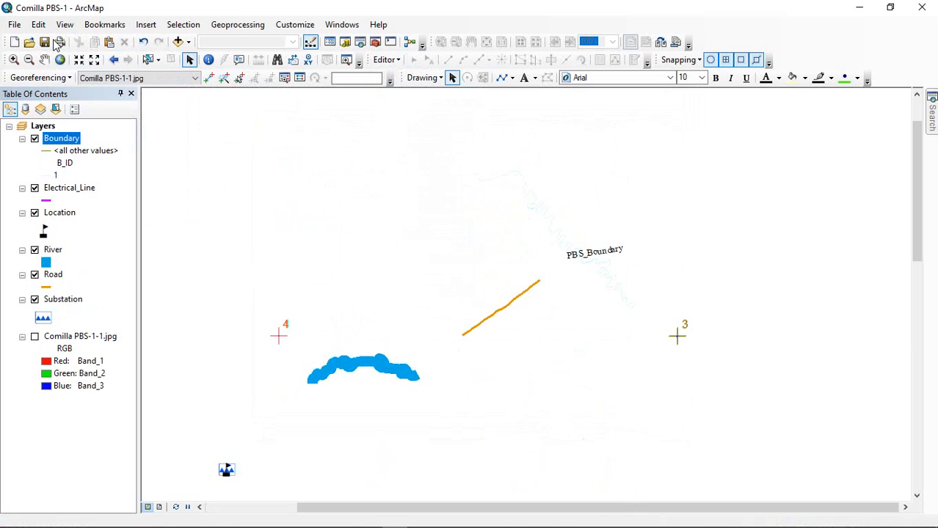
click(654, 94)
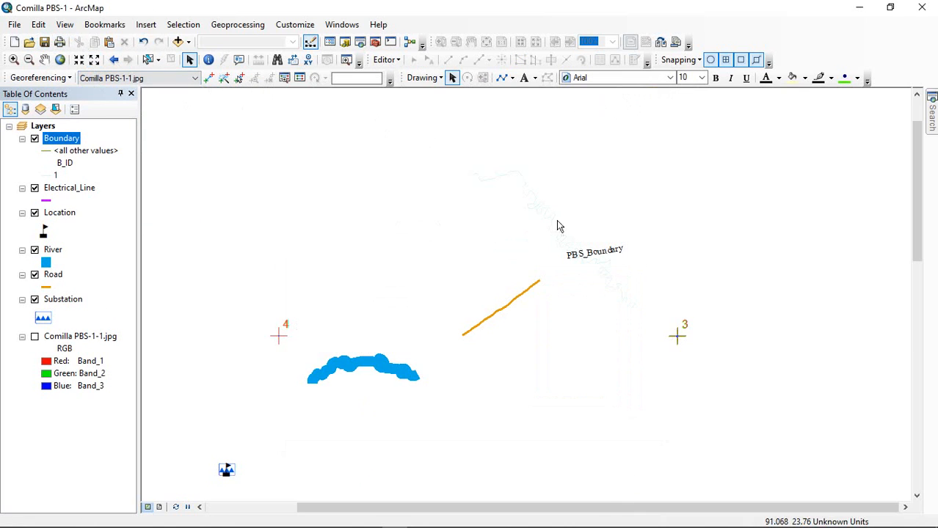
- Restart editing and assign the B_PBS Boundary symbol to value 1 in the Boundary layer's unique-value symbology
scroll(568, 276, down, 2)
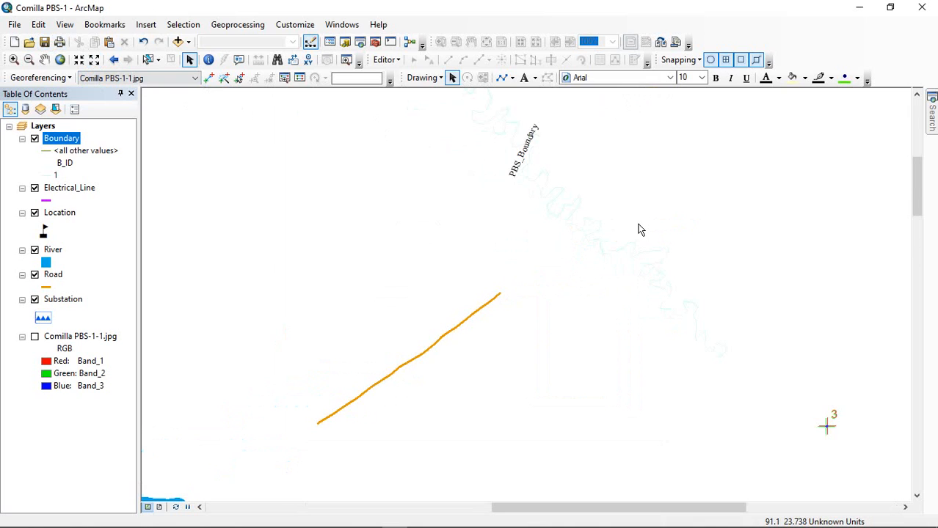
scroll(624, 236, up, 3)
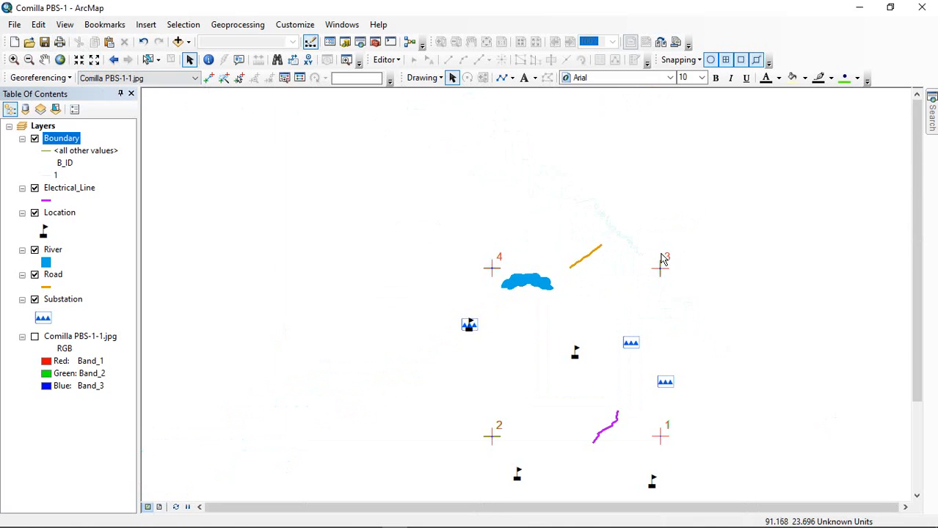
scroll(652, 257, down, 2)
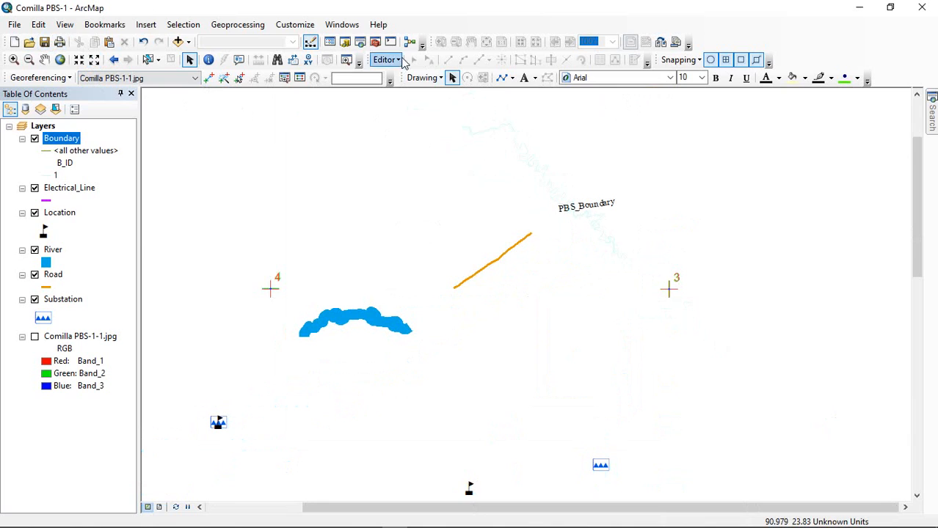
click(385, 59)
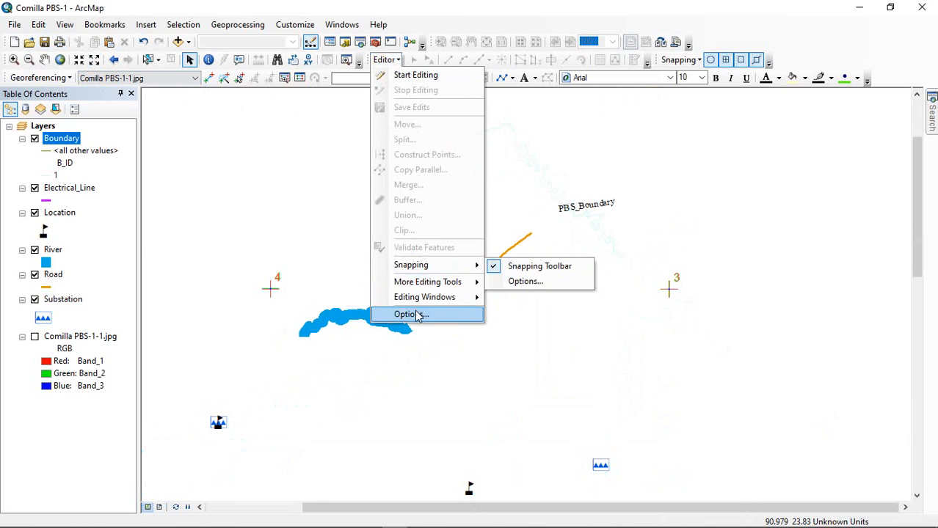
click(412, 75)
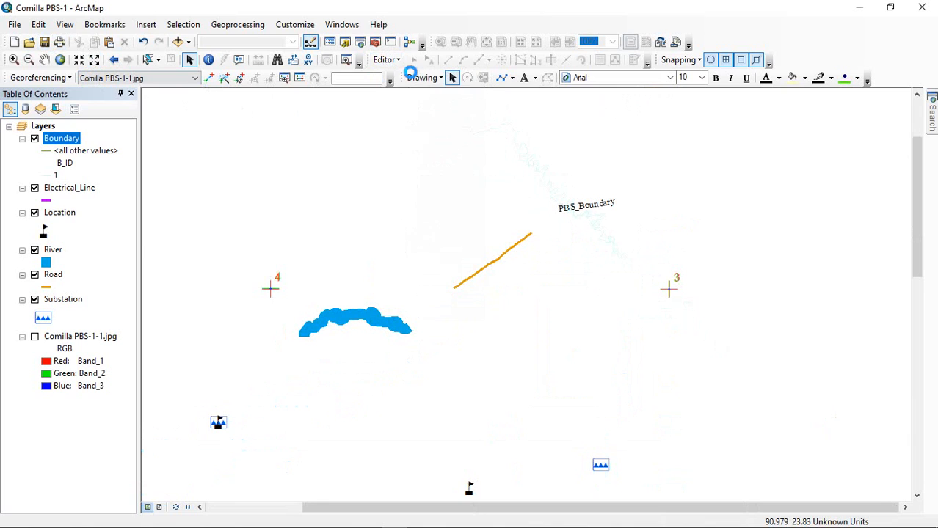
right_click(52, 139)
click(126, 419)
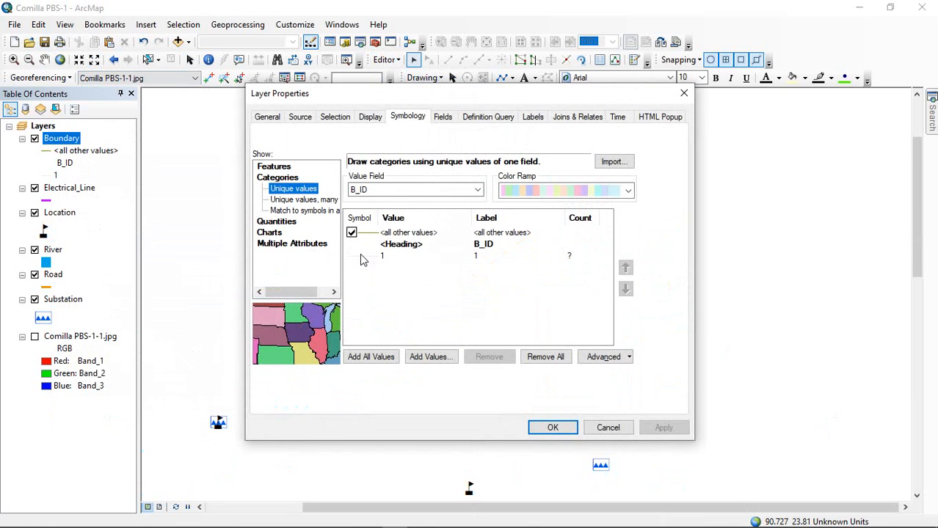
double_click(360, 256)
click(142, 206)
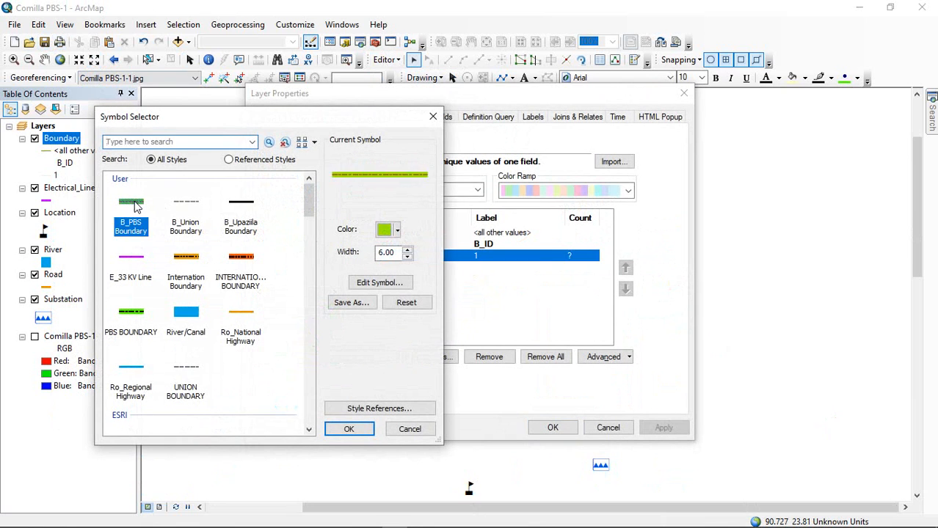
click(350, 428)
click(663, 428)
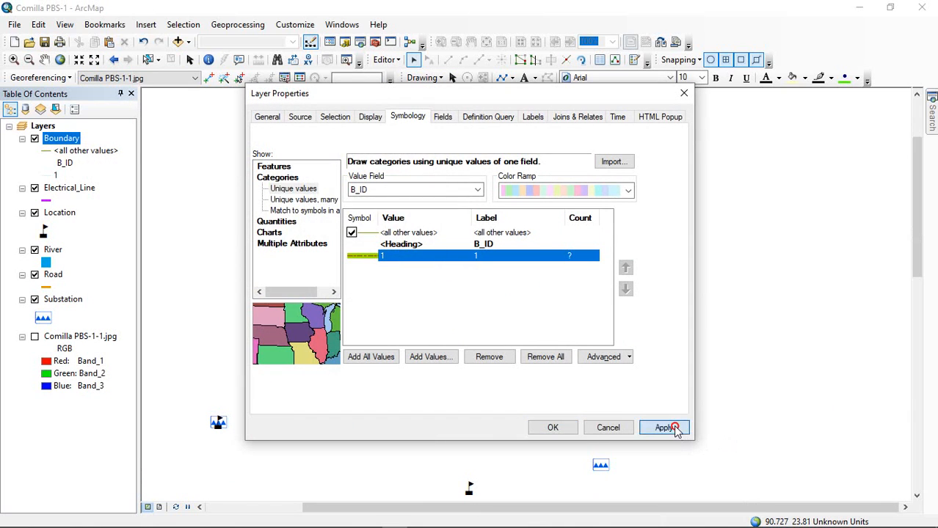
click(554, 428)
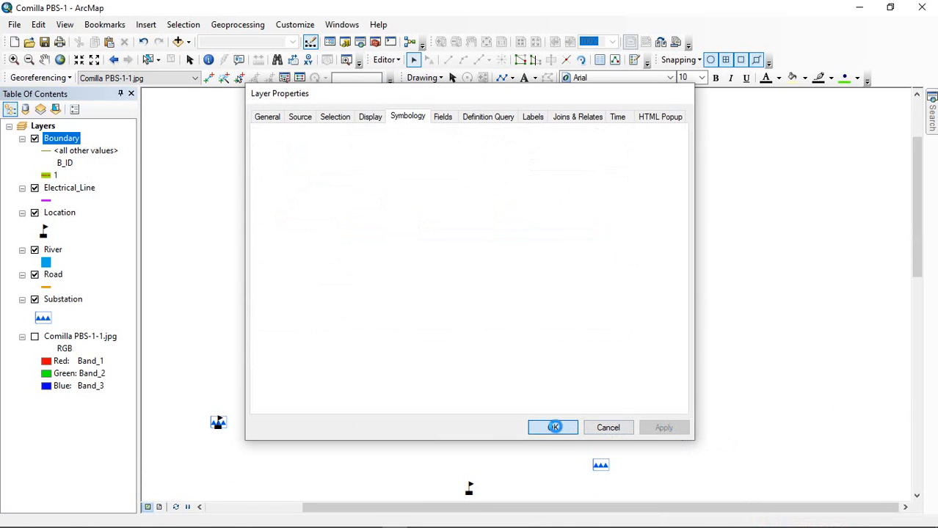
- Save the edits and end the editing session with the restyled Boundary layer
scroll(571, 192, down, 2)
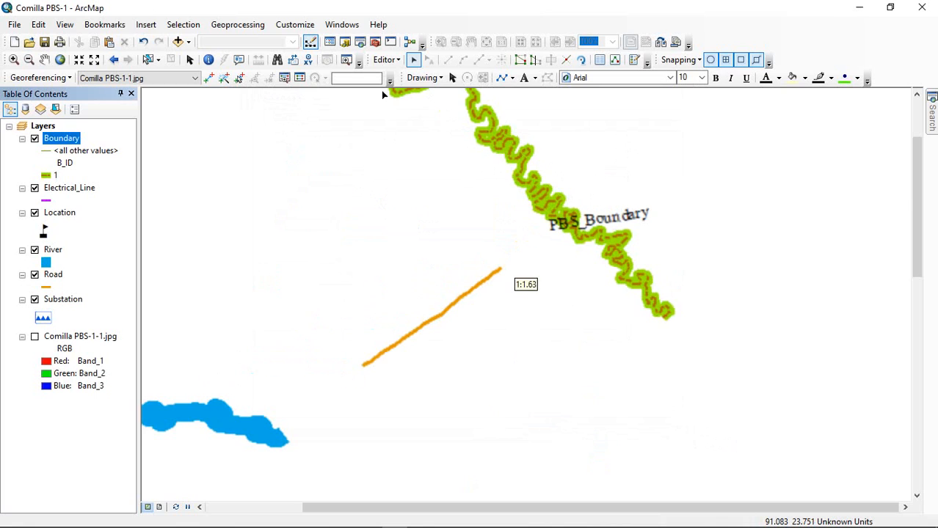
click(386, 60)
click(416, 108)
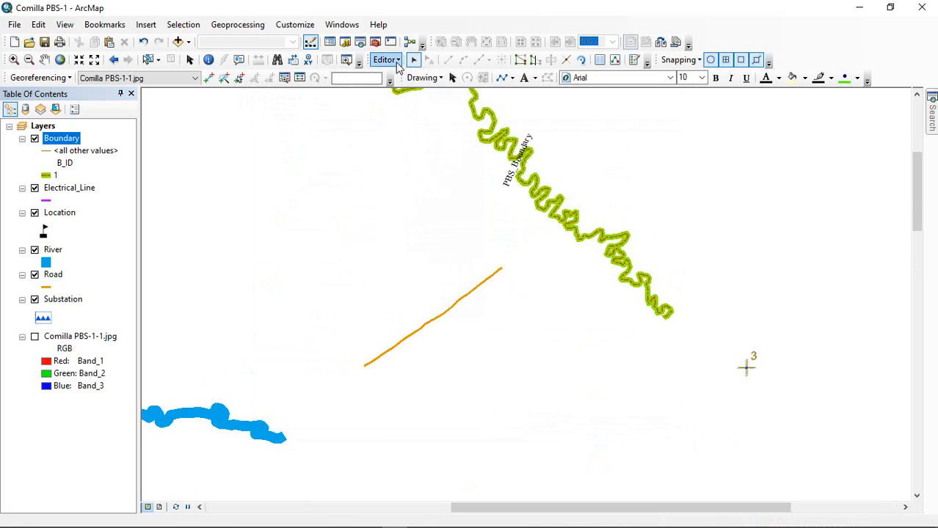
click(387, 60)
click(404, 90)
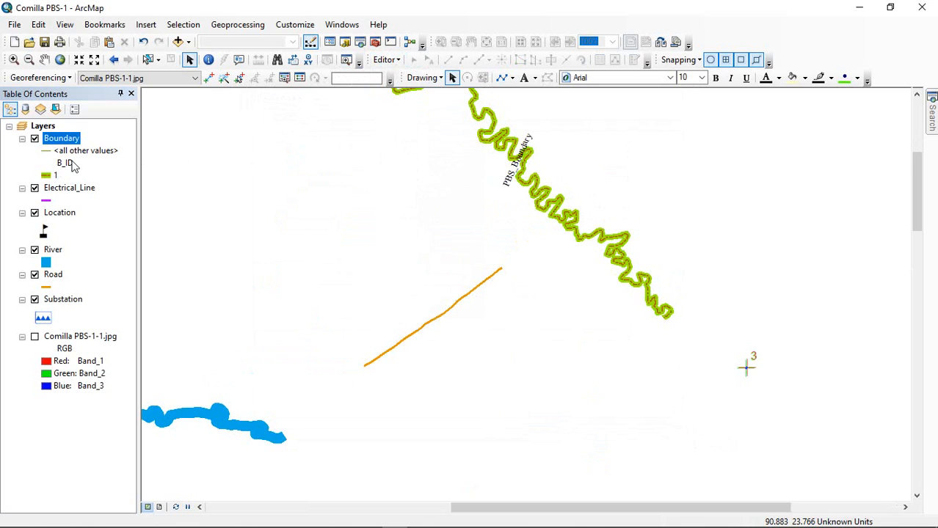
- Show the Comilla PBS-1-1.jpg raster again and examine the boundary line types in the map's INDEX legend
scroll(519, 212, down, 2)
scroll(608, 273, up, 2)
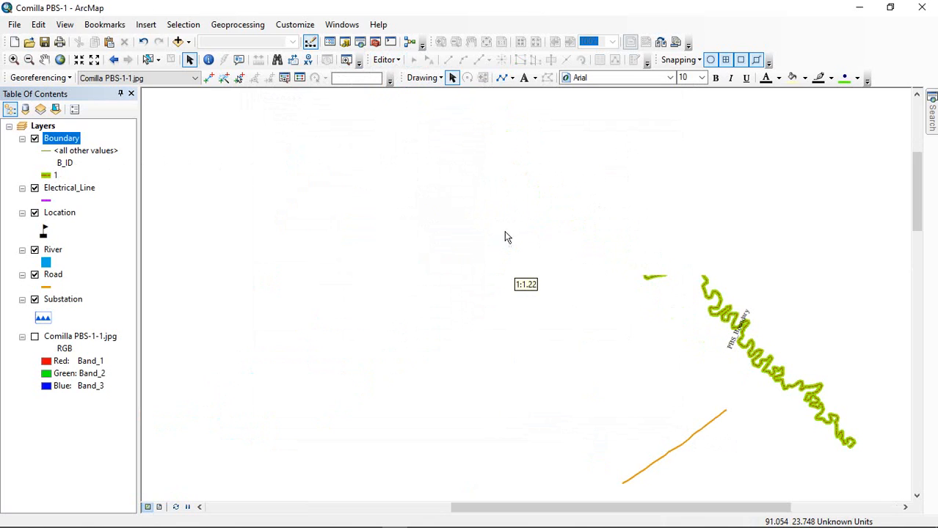
scroll(391, 159, up, 2)
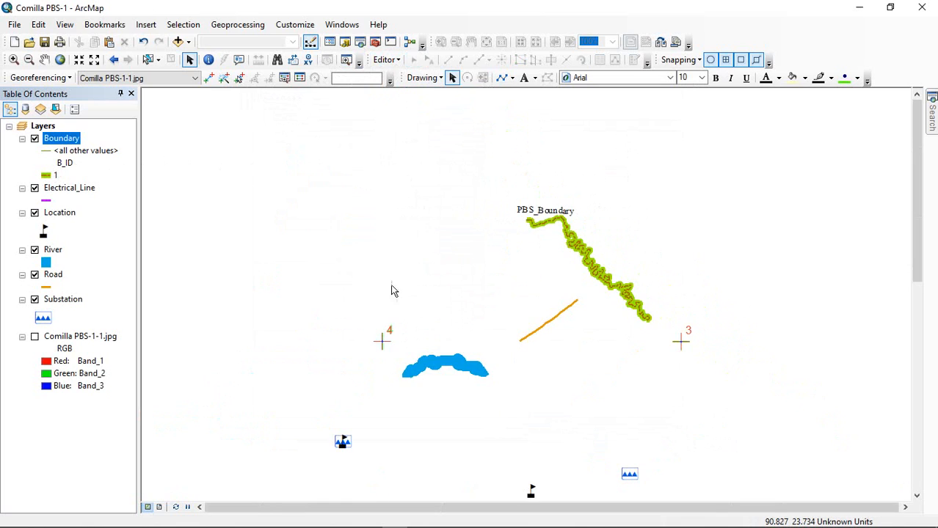
click(34, 337)
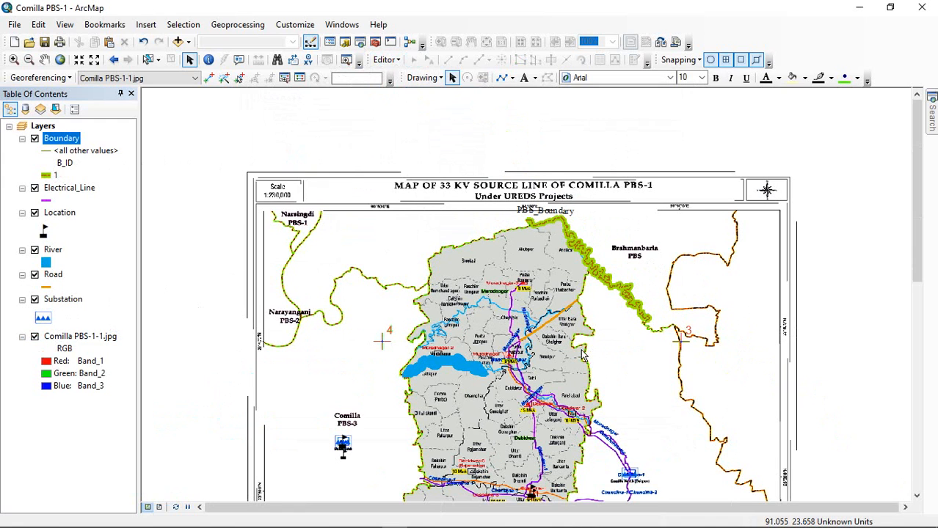
scroll(582, 352, up, 1)
scroll(616, 171, up, 1)
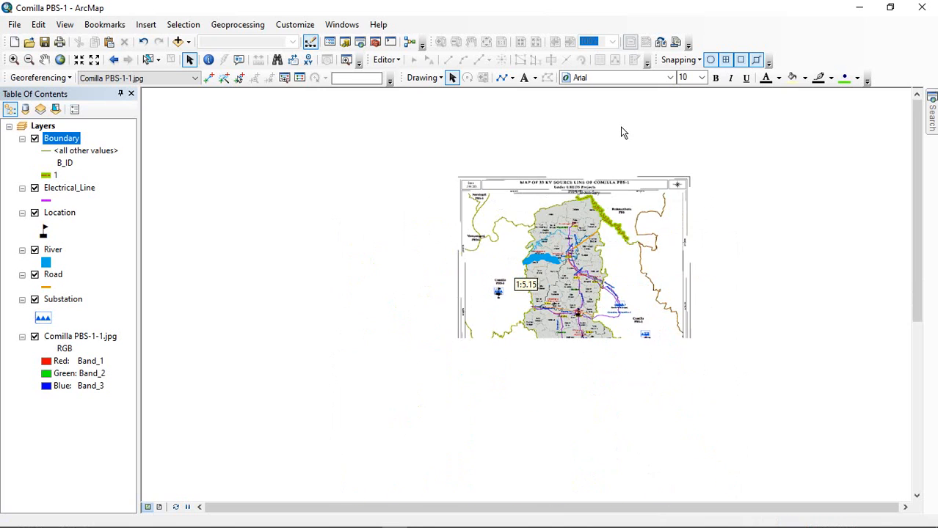
scroll(556, 428, down, 3)
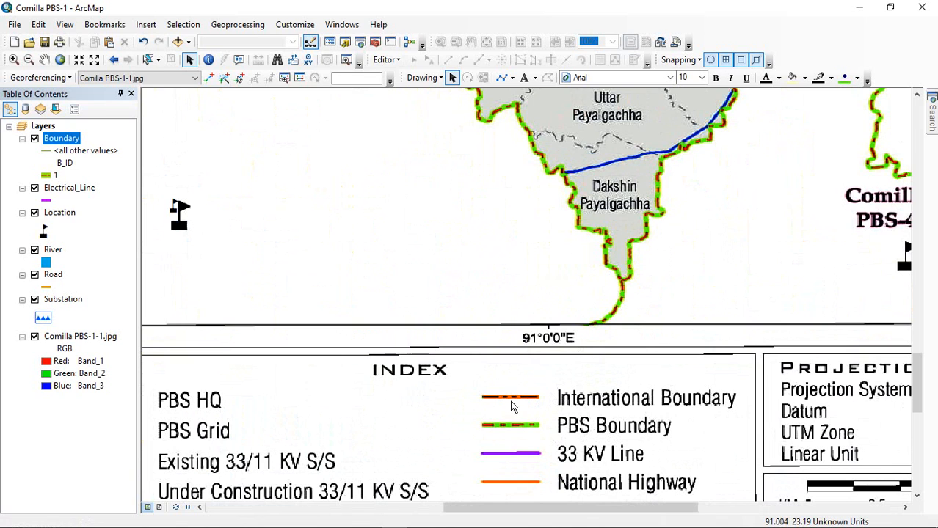
scroll(522, 408, down, 4)
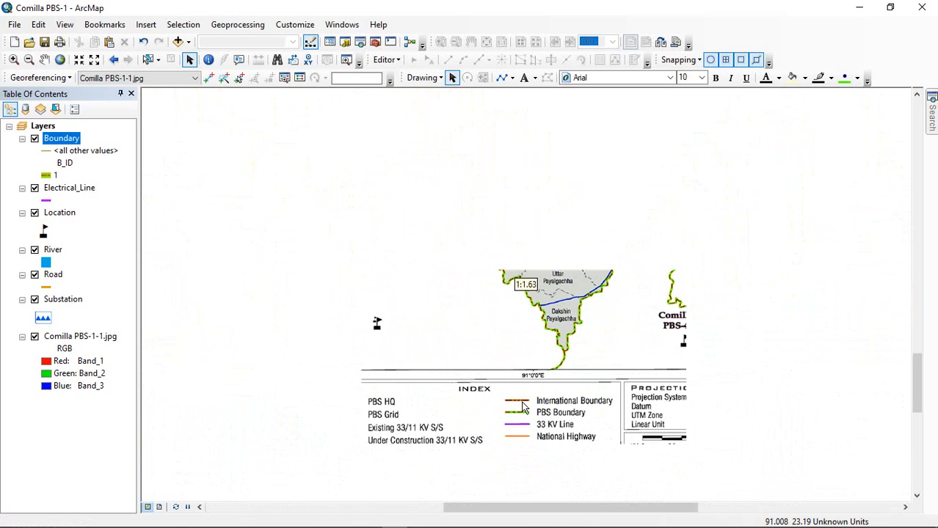
scroll(511, 311, down, 1)
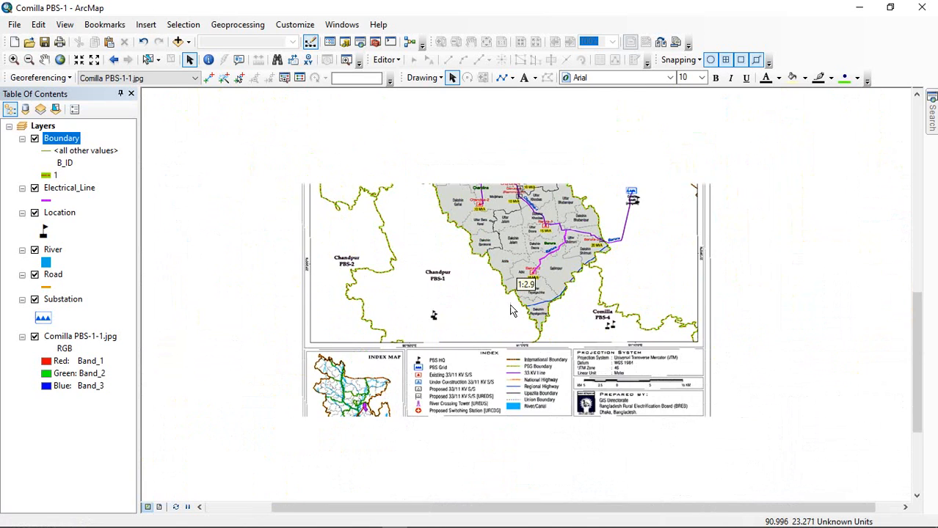
scroll(446, 108, down, 1)
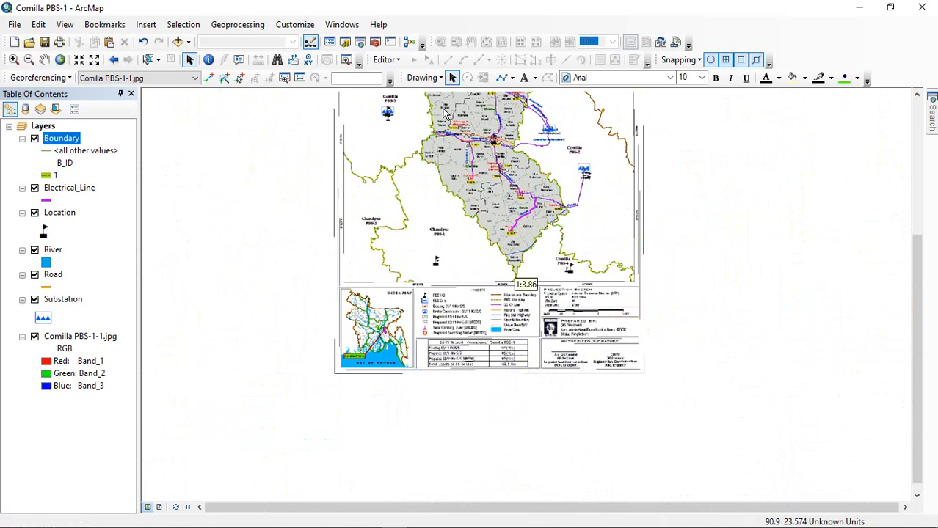
- Start an editing session at the map's eastern orange-and-black international boundary and choose the Boundary line template
scroll(533, 355, down, 2)
scroll(576, 211, up, 2)
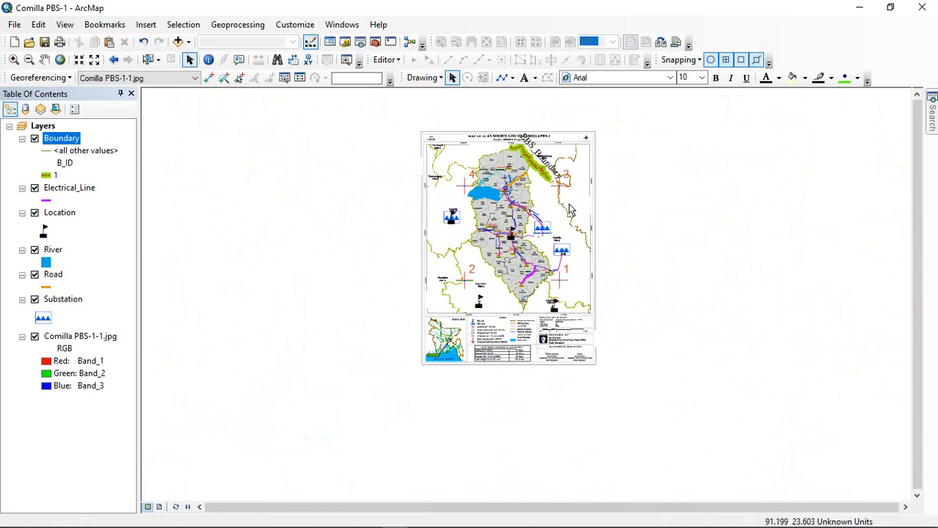
scroll(557, 184, up, 3)
scroll(559, 213, up, 3)
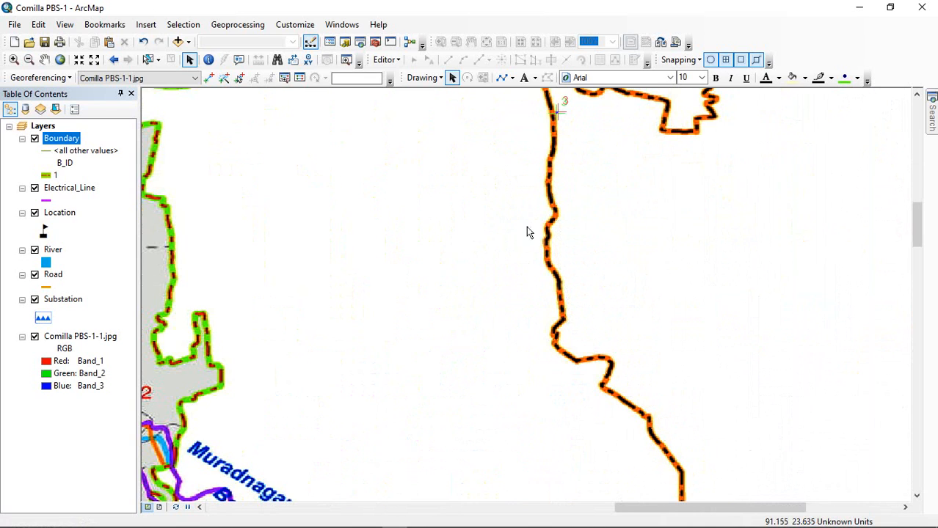
click(386, 59)
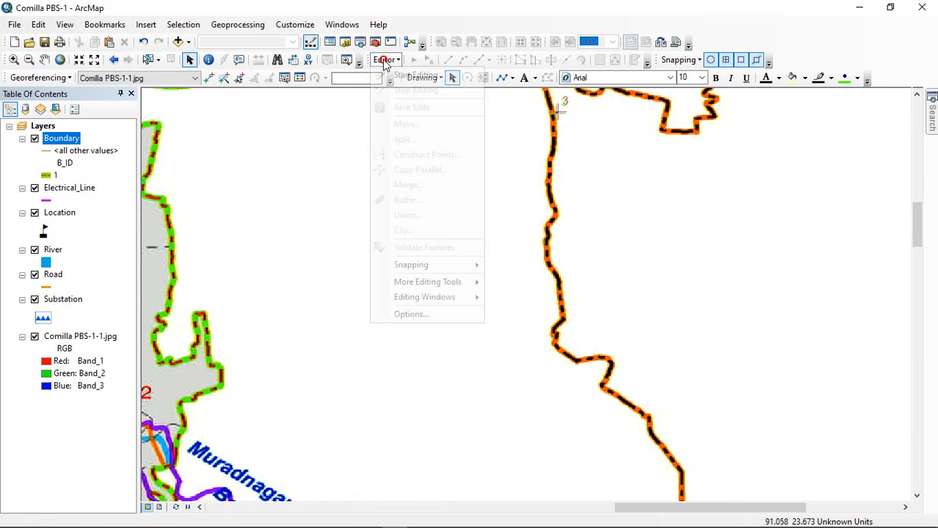
click(417, 78)
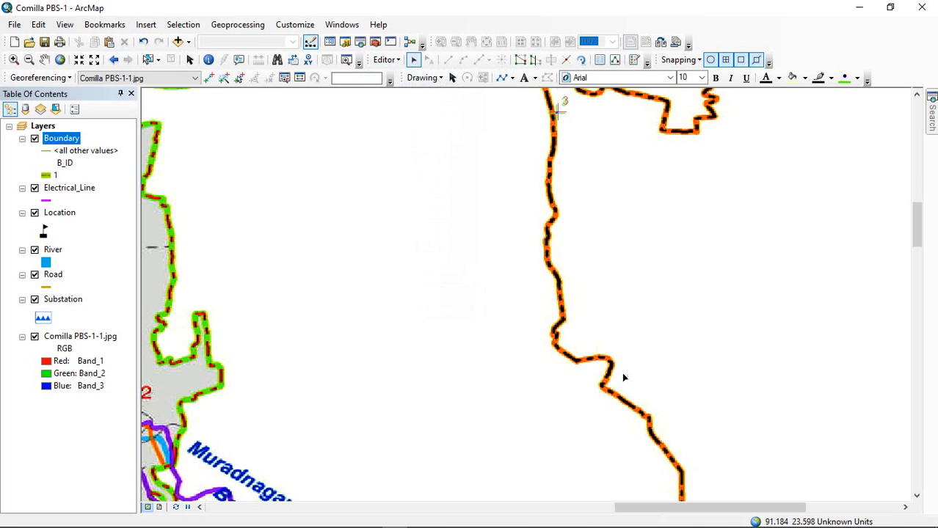
click(631, 60)
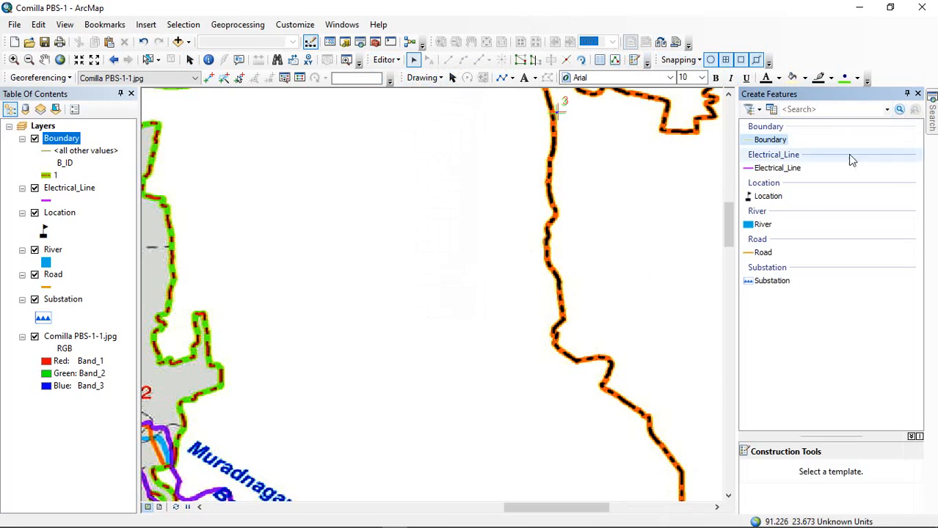
click(765, 139)
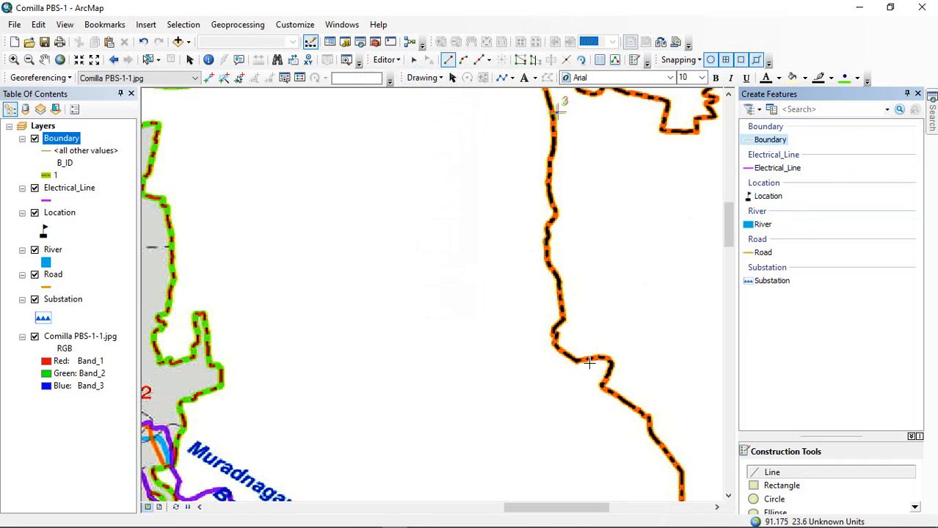
- Trace a Boundary line about 0.033 units long along the bend of the orange-and-black international boundary and finish the sketch
scroll(593, 358, up, 2)
click(630, 345)
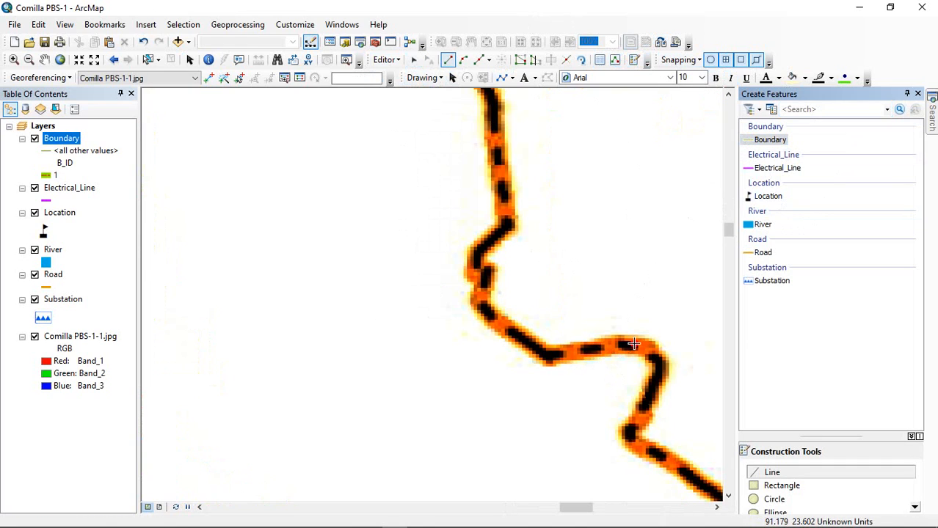
click(593, 351)
click(544, 358)
click(524, 344)
click(501, 333)
click(487, 310)
click(484, 289)
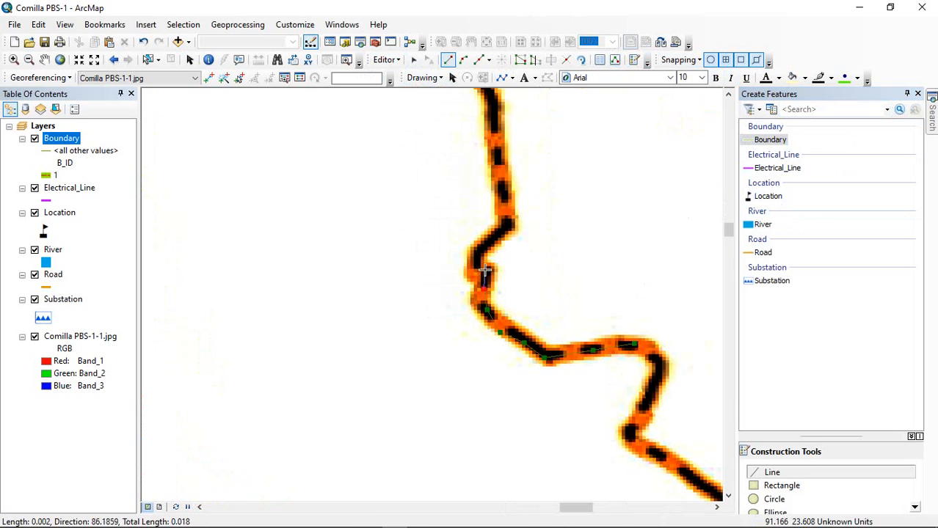
click(481, 262)
click(500, 224)
click(505, 194)
click(500, 160)
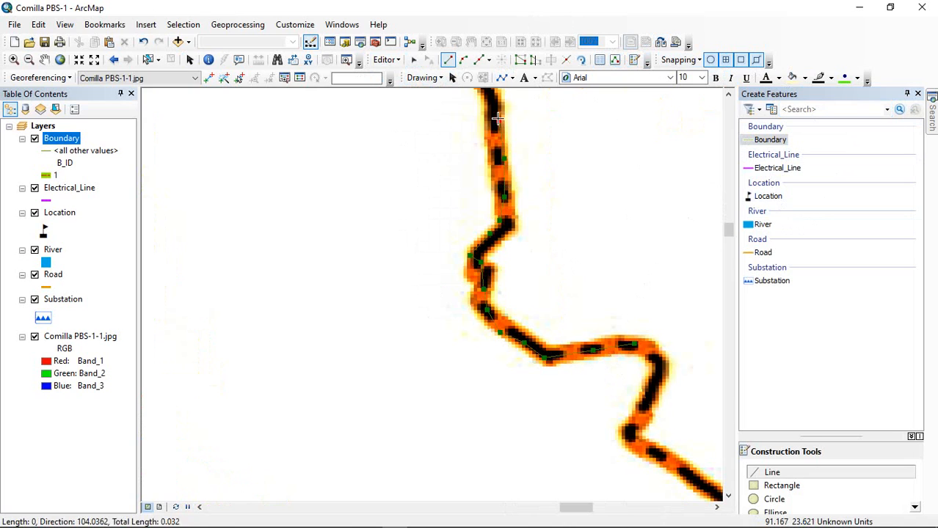
click(496, 122)
click(493, 109)
right_click(494, 110)
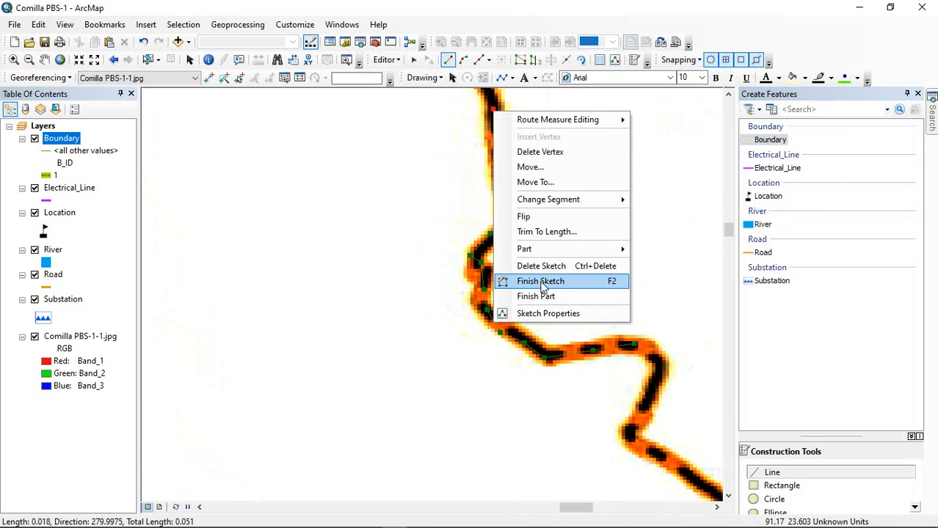
click(540, 279)
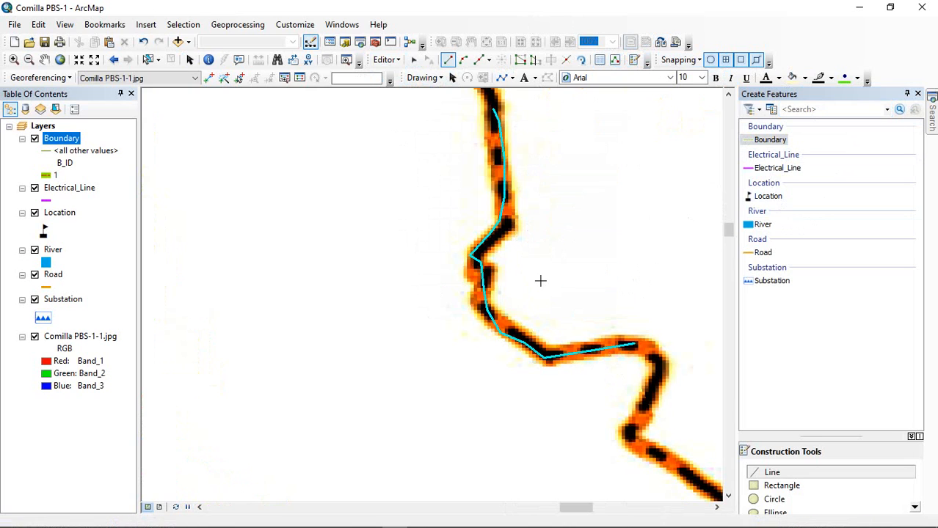
- Save the new international boundary line and stop the editing session
click(918, 95)
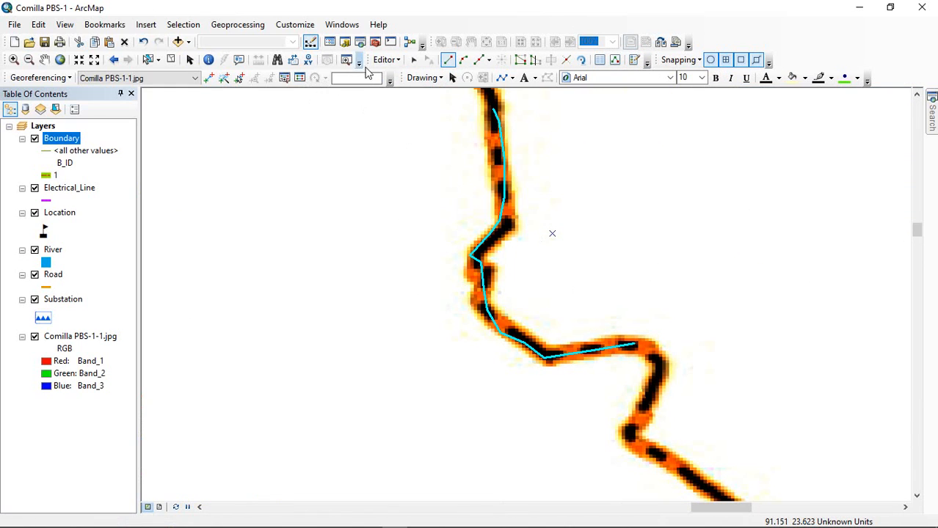
click(385, 62)
click(414, 107)
click(385, 60)
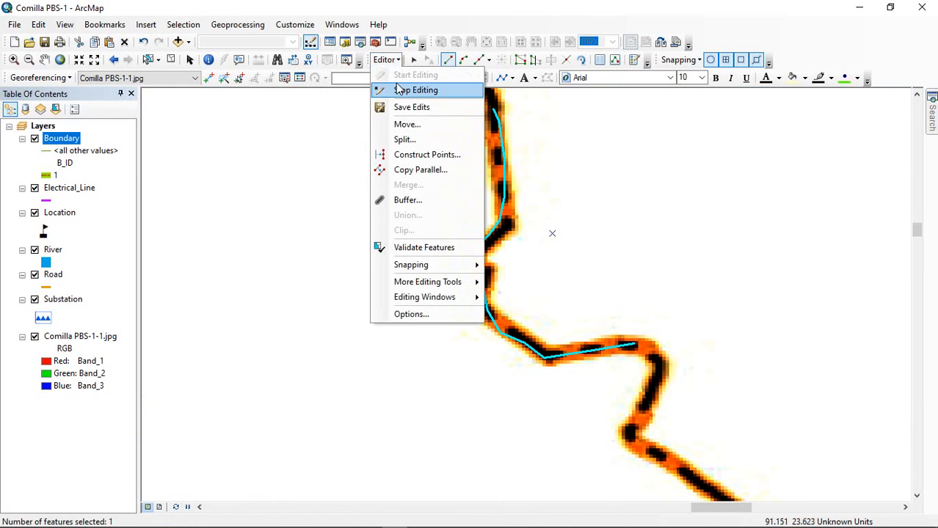
click(415, 90)
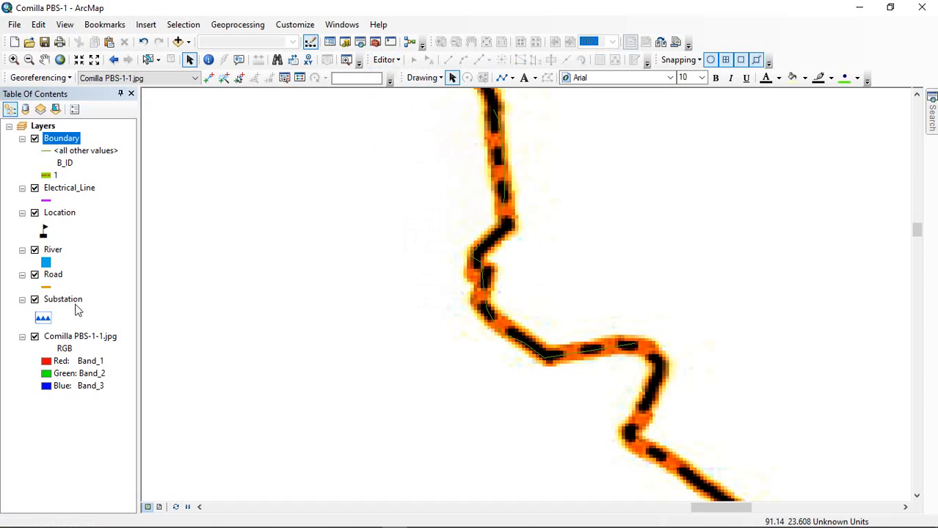
- Hide the Comilla PBS-1-1.jpg raster, then restart editing and set the new boundary line's B_ID to 2
click(33, 338)
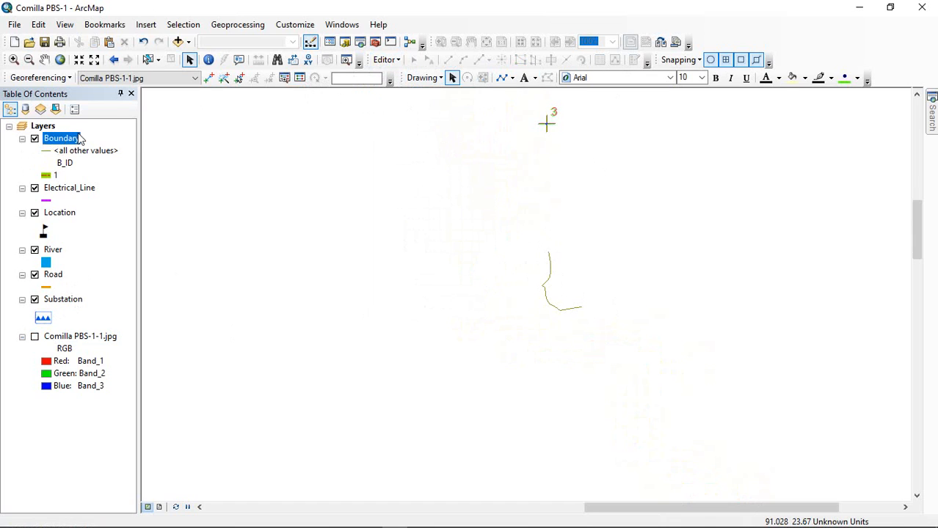
click(387, 59)
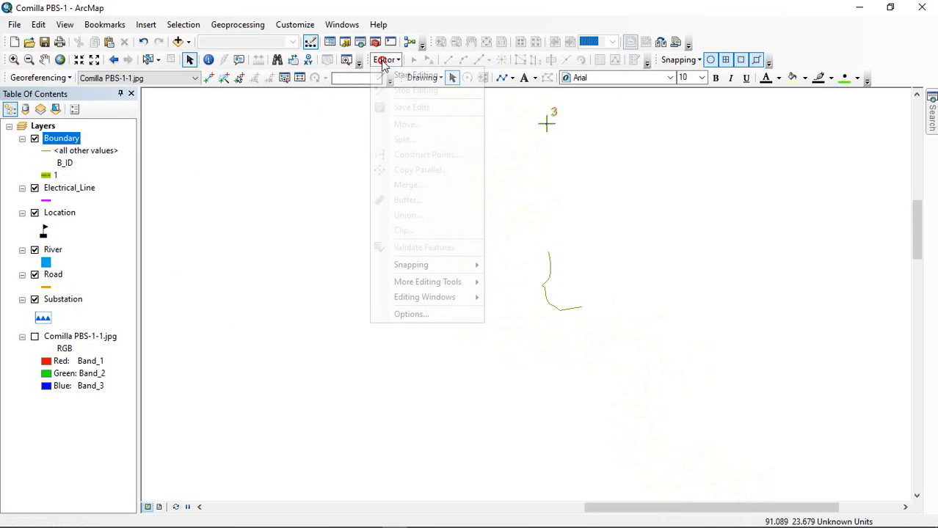
click(408, 79)
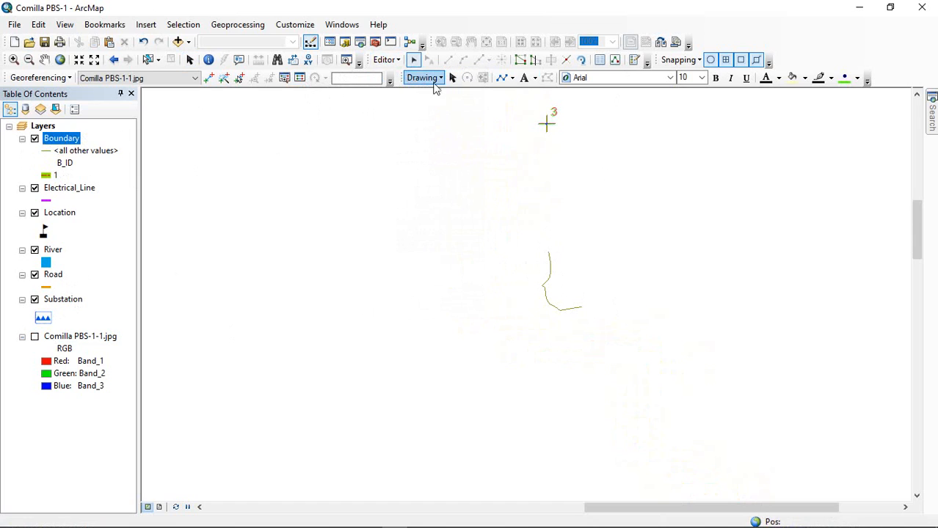
click(600, 60)
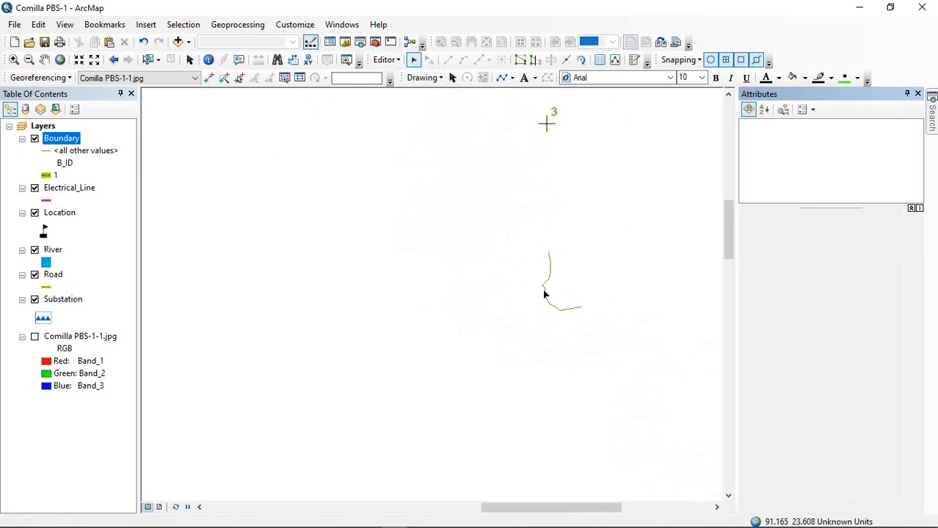
click(543, 292)
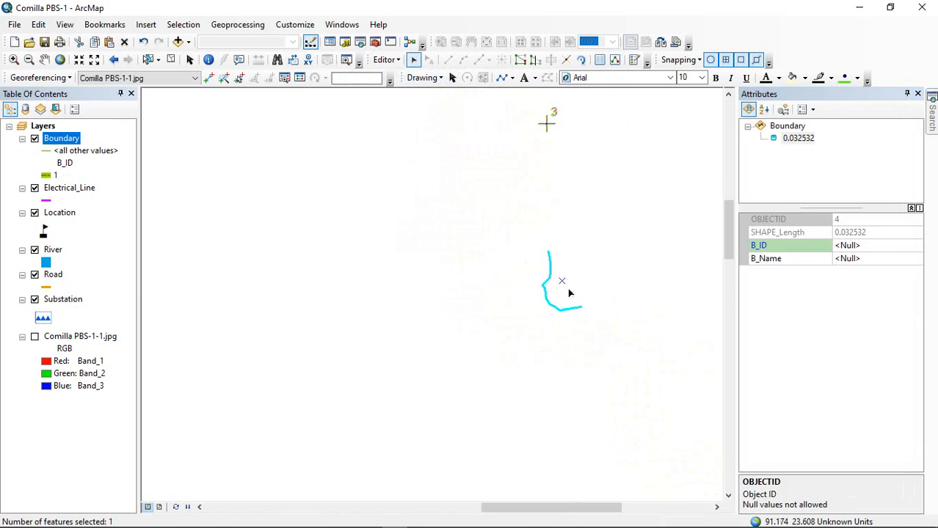
click(855, 247)
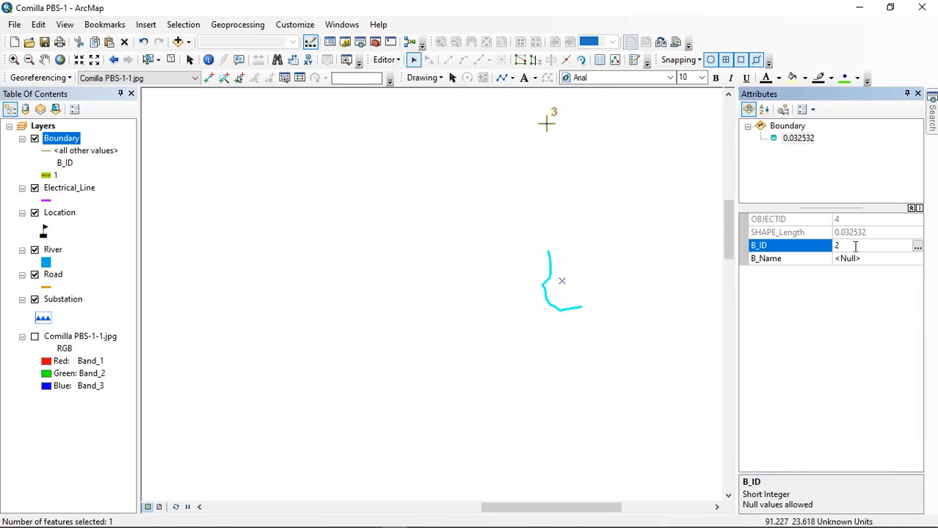
text(2)
- Show the raster again to consult its INDEX legend and set the line's B_Name to International_Boundary
click(865, 258)
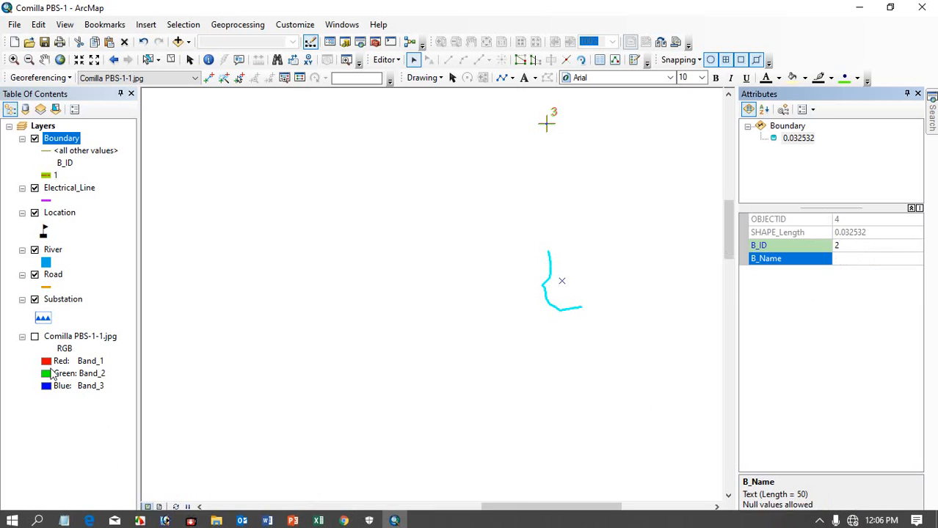
click(33, 338)
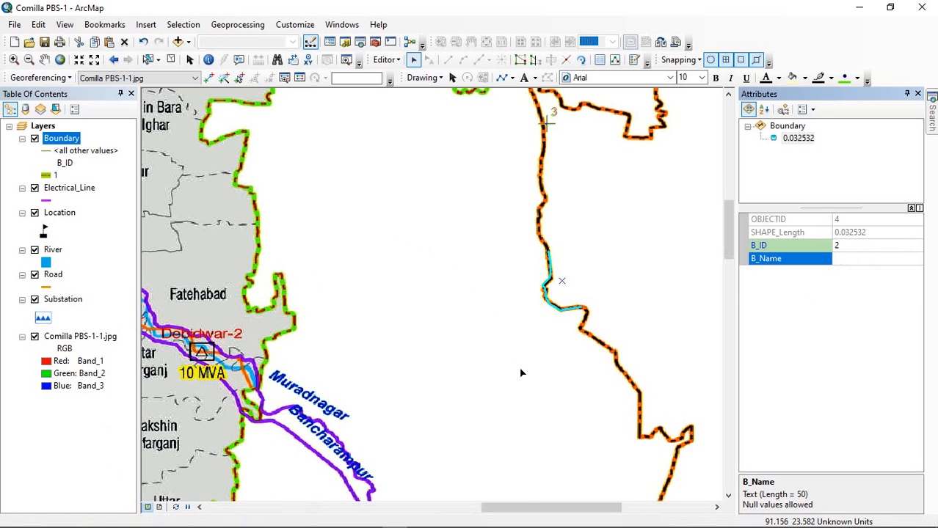
scroll(456, 168, up, 3)
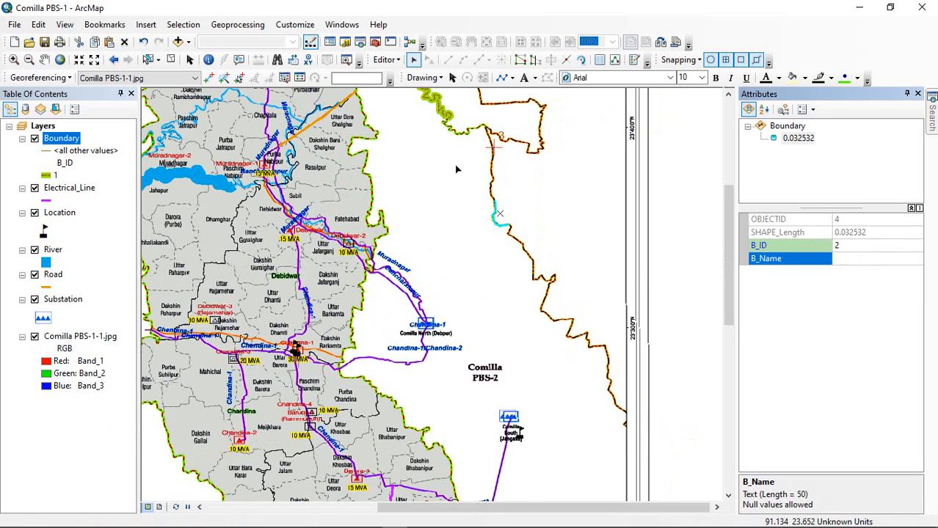
scroll(458, 179, up, 2)
scroll(380, 493, down, 3)
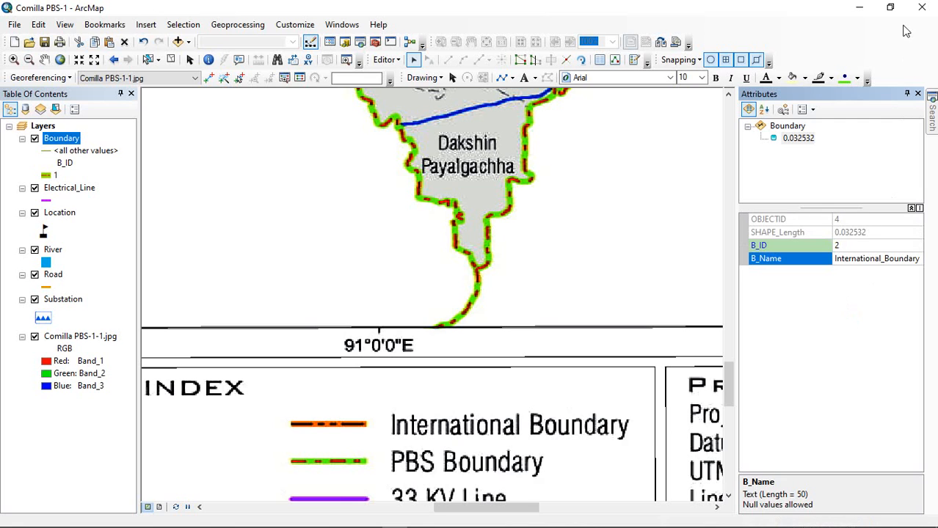
click(917, 93)
- Hide the Comilla PBS-1-1.jpg raster and display the digitized boundary lines on their own
scroll(618, 245, down, 3)
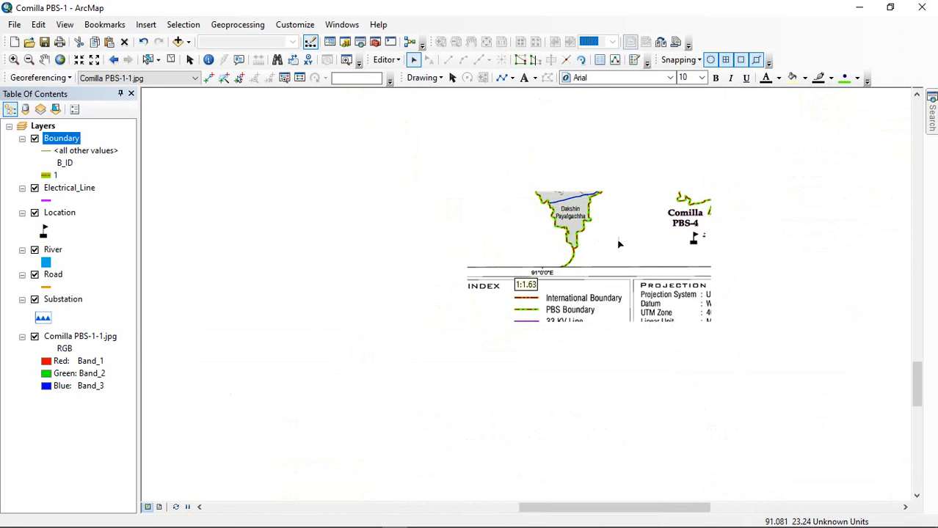
scroll(618, 244, down, 1)
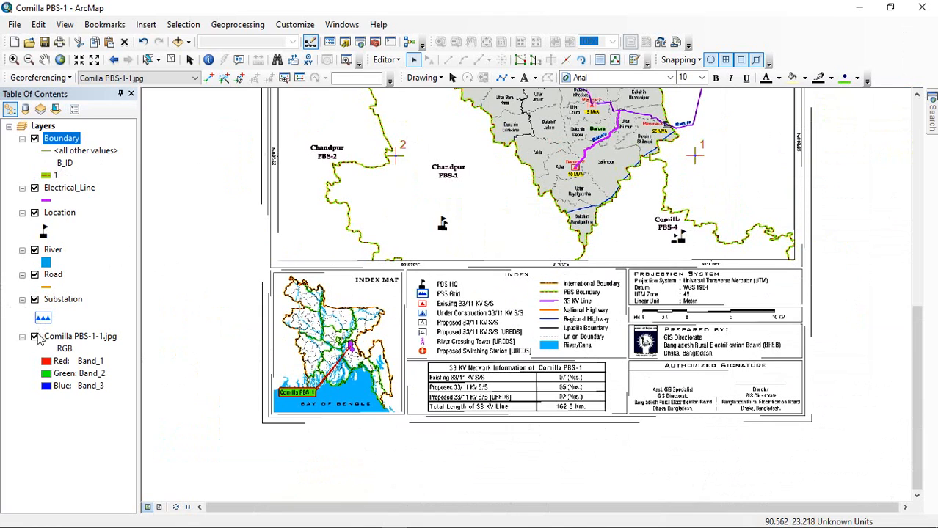
click(35, 336)
scroll(412, 276, up, 2)
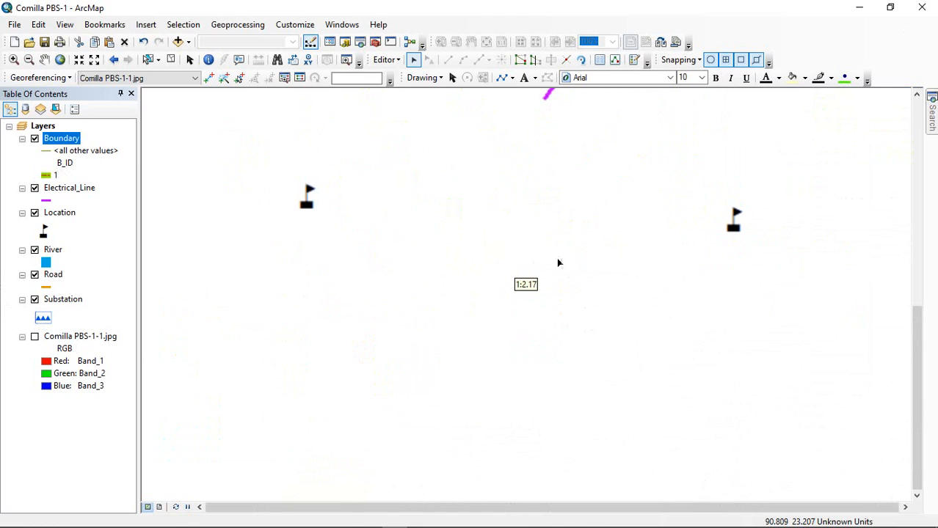
scroll(432, 345, down, 2)
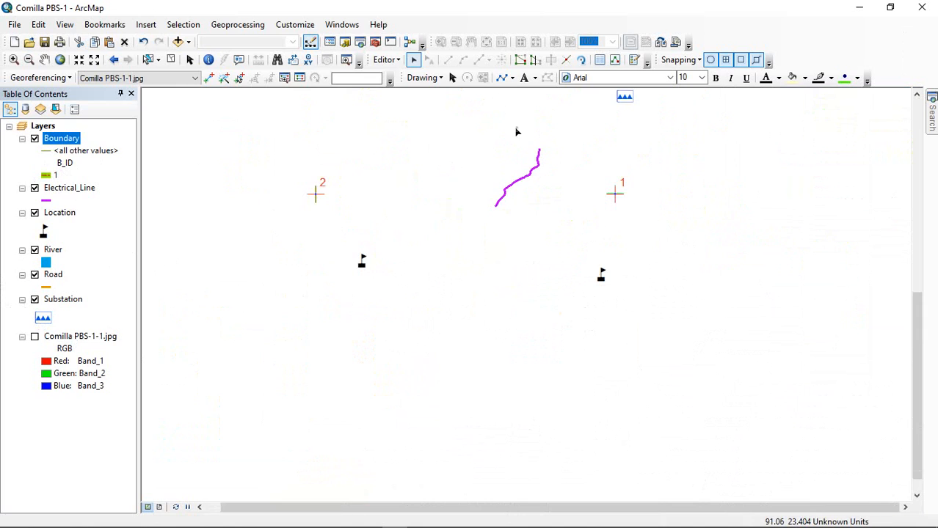
scroll(507, 358, down, 2)
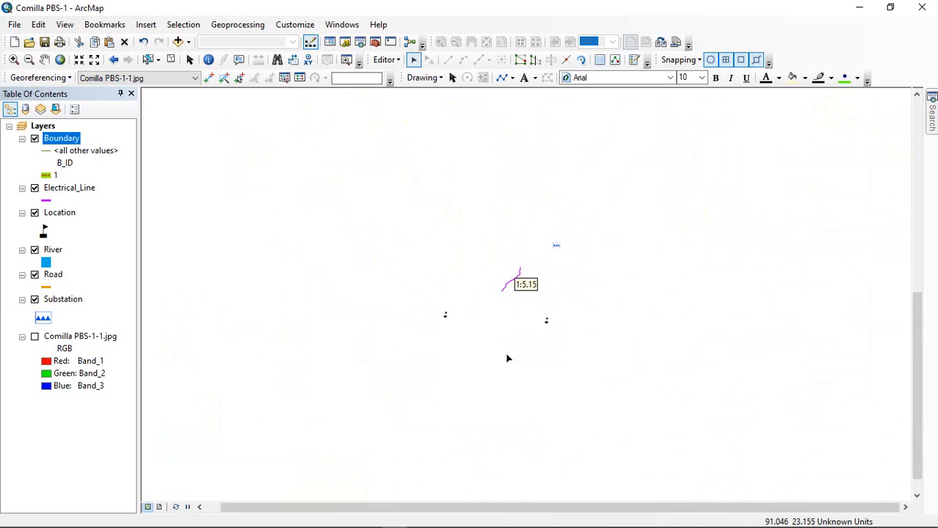
scroll(554, 152, up, 1)
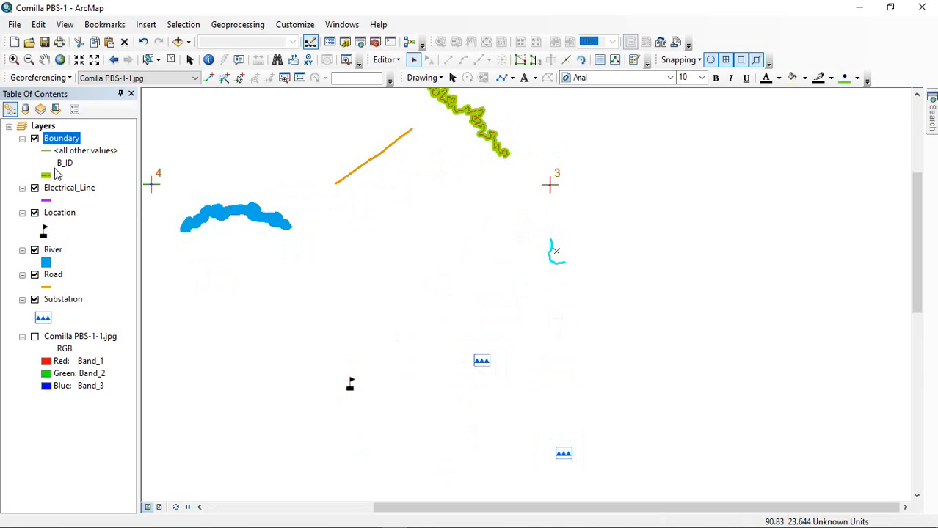
- Add all B_ID values to the Boundary layer's unique-value symbology and assign the B_PBS Boundary symbol to value 1
right_click(58, 139)
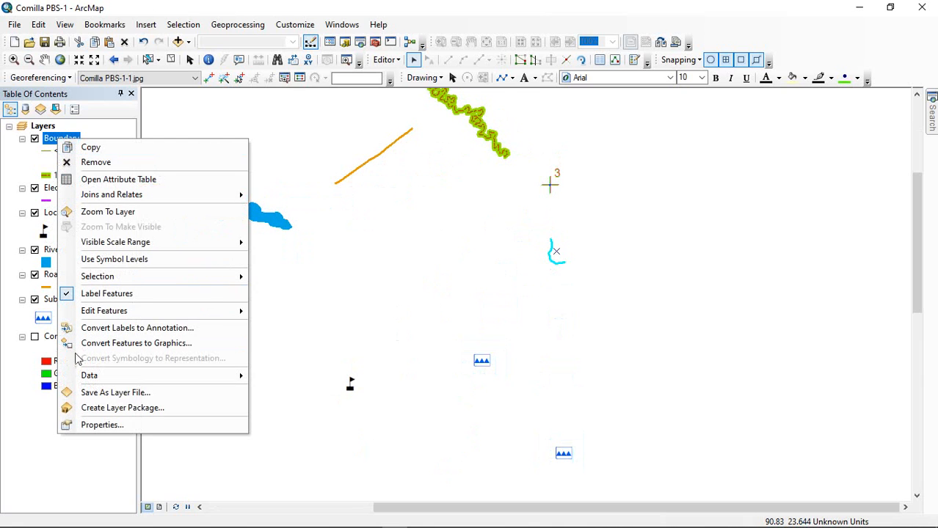
click(92, 423)
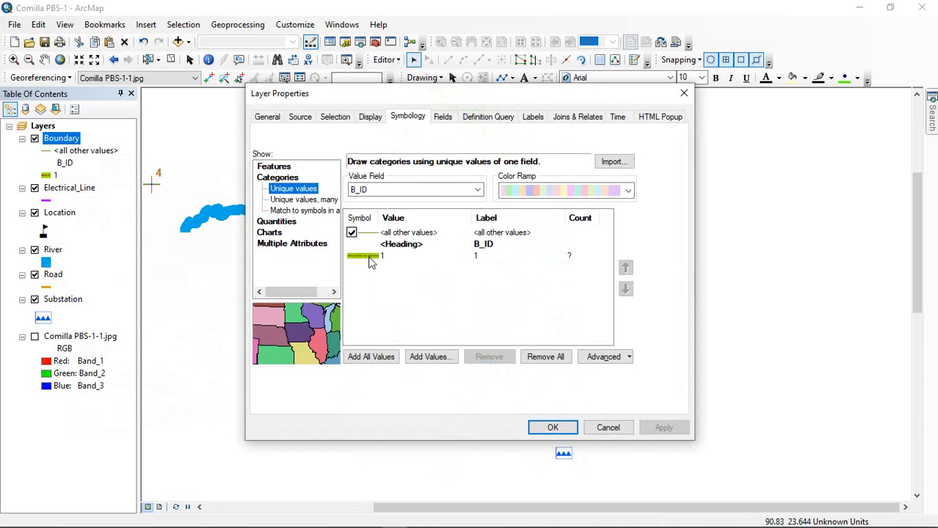
click(376, 357)
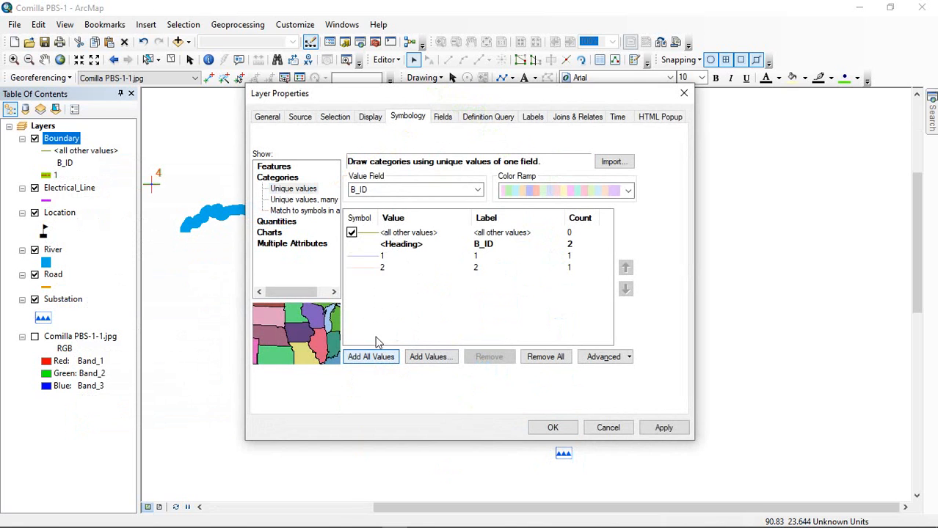
double_click(365, 256)
click(131, 215)
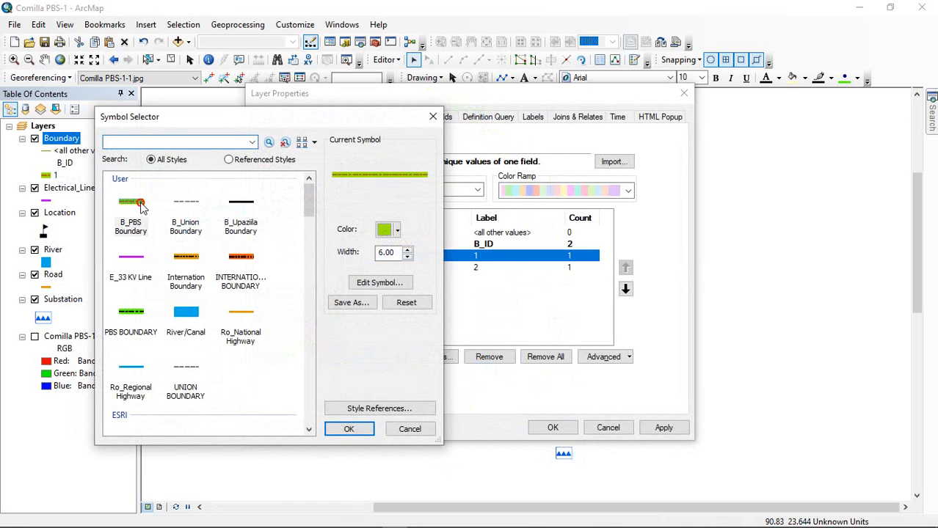
click(348, 429)
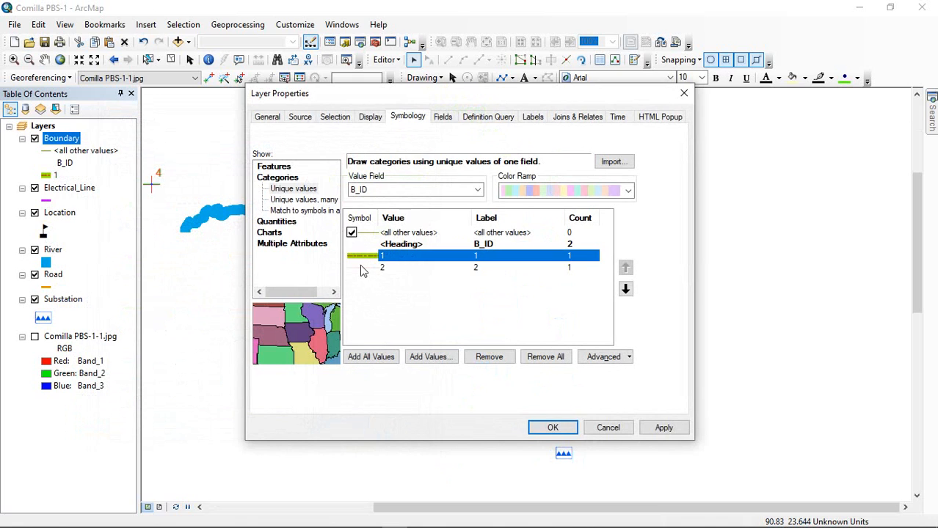
- Assign the Internation Boundary symbol to B_ID value 2 in the Boundary layer's symbology
double_click(359, 267)
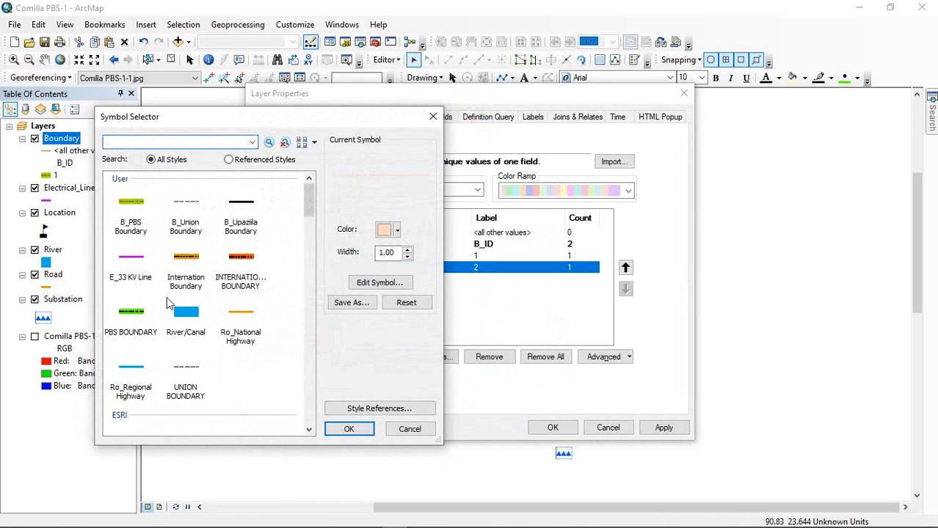
click(186, 258)
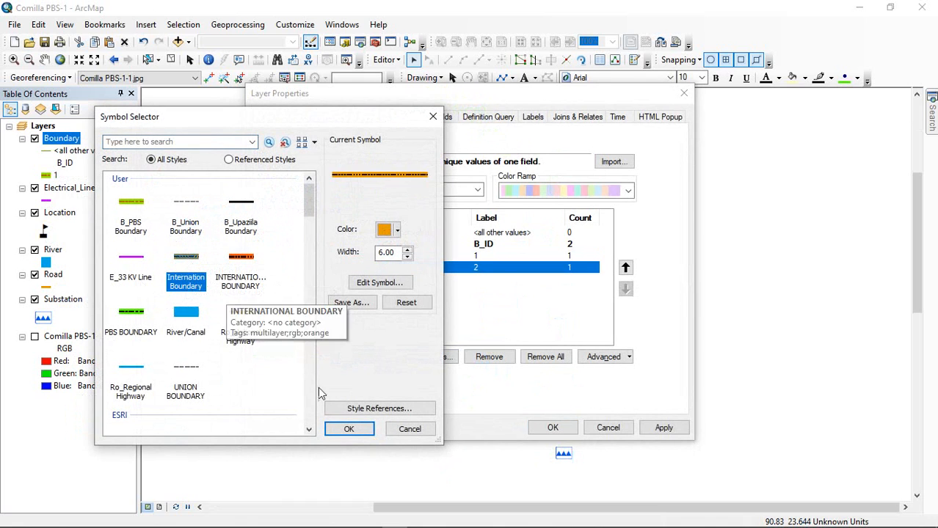
click(348, 429)
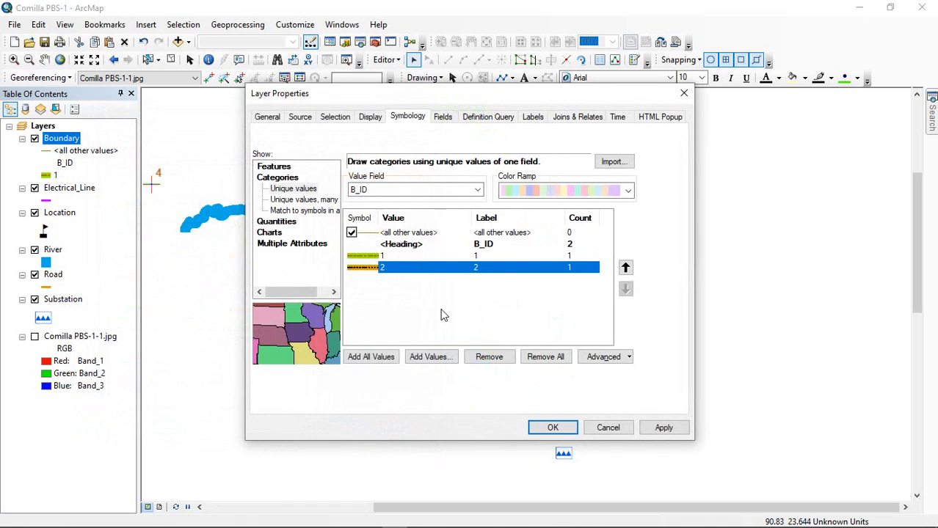
- Label the Boundary features by B_Name, defining classes of features and labeling each class differently, and apply the layer properties
click(541, 119)
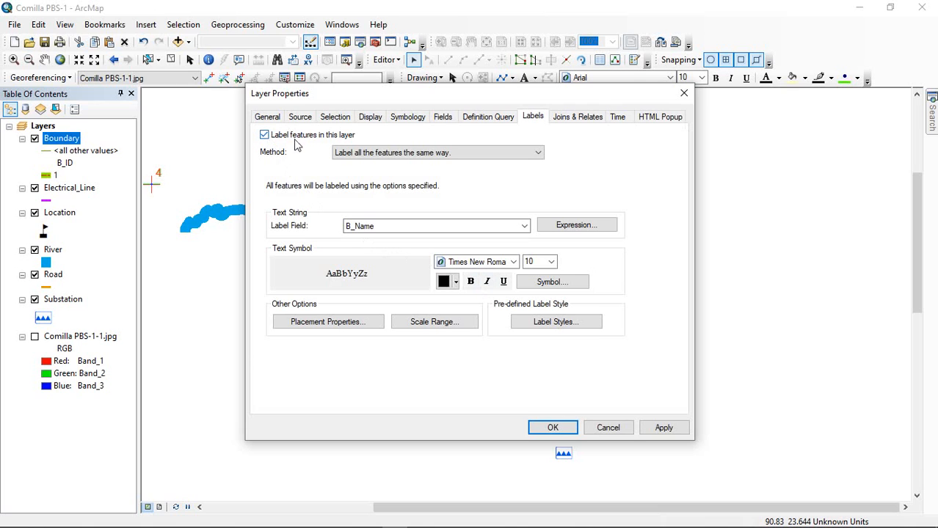
click(373, 153)
click(365, 171)
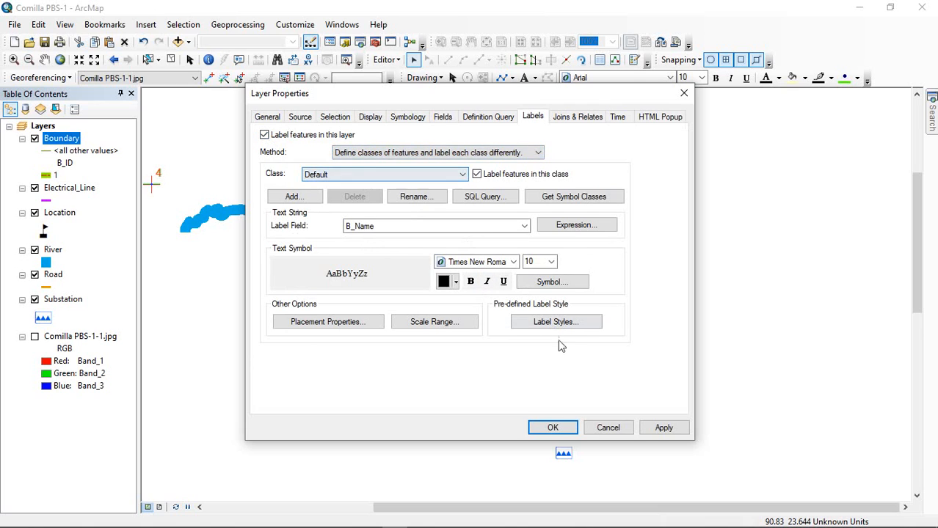
click(664, 428)
click(562, 429)
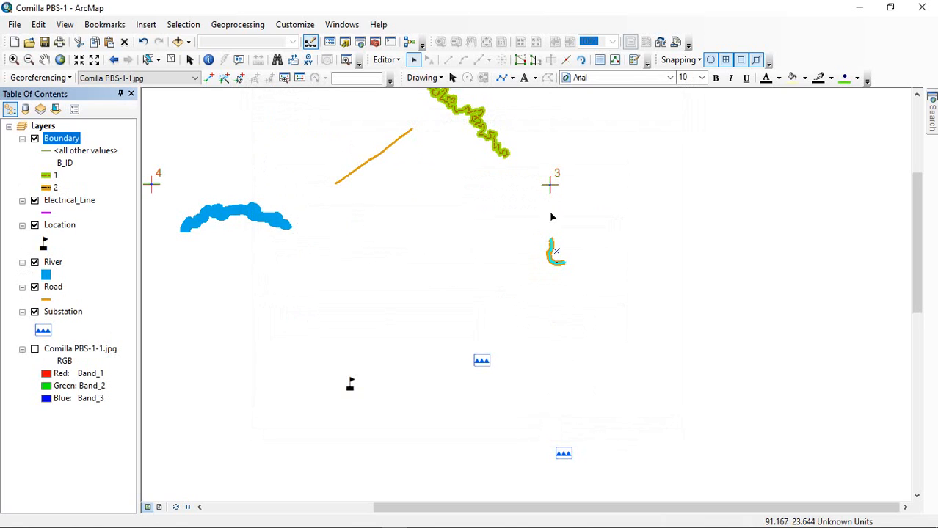
- Stop the edit session and inspect the boundary lines' symbols and labels on the map
click(381, 61)
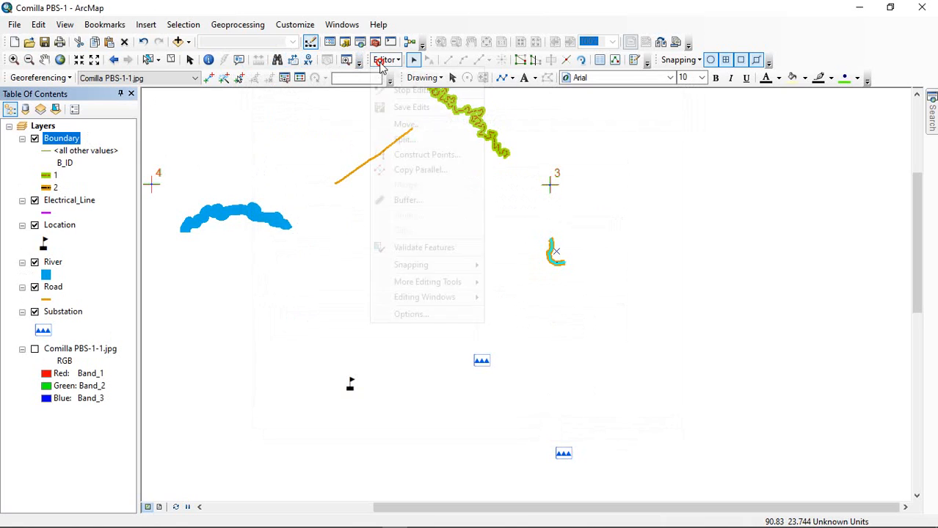
click(388, 61)
click(387, 61)
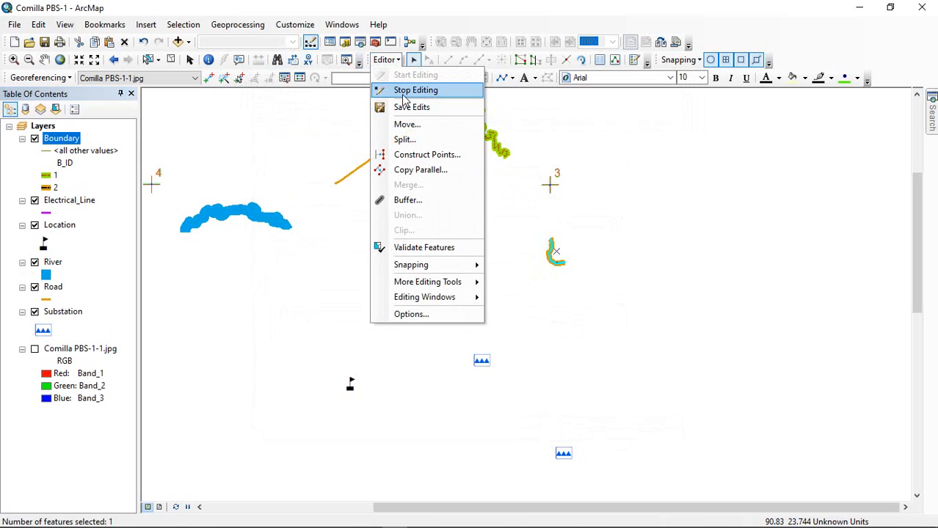
click(402, 92)
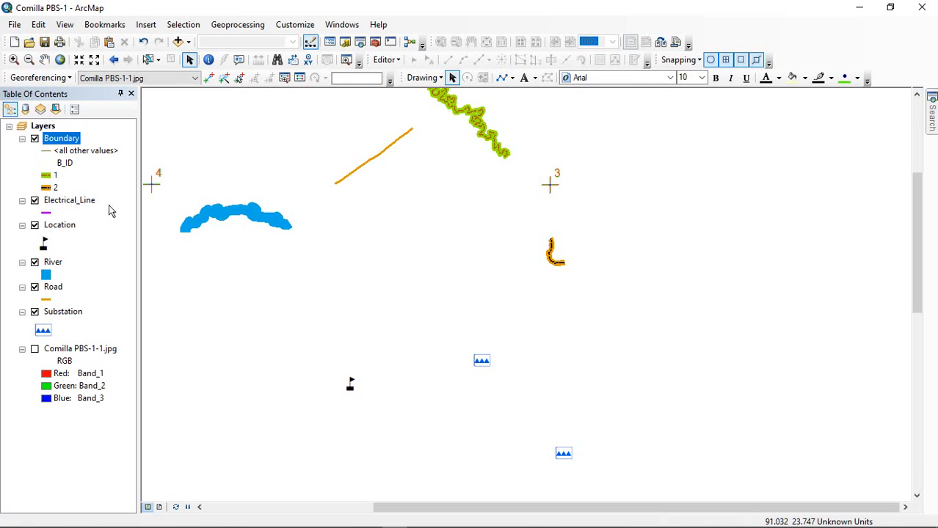
scroll(597, 247, down, 5)
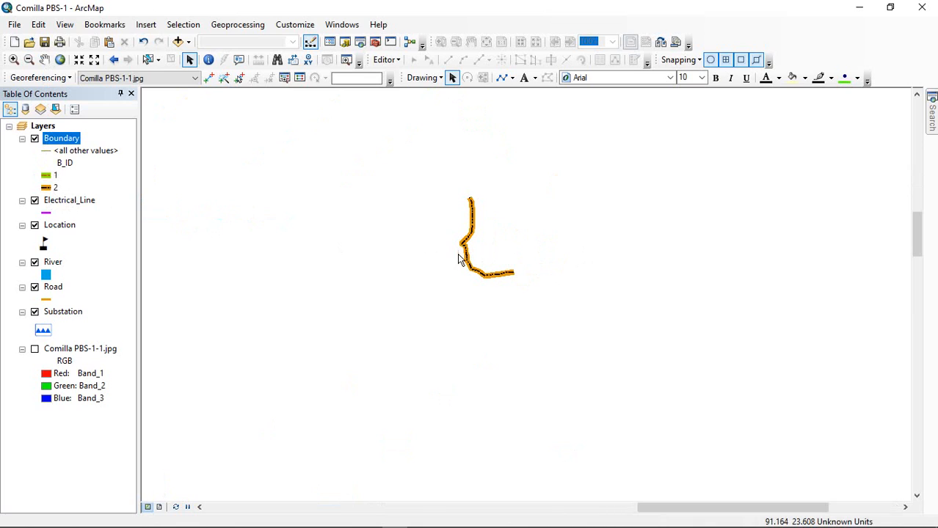
scroll(407, 235, down, 5)
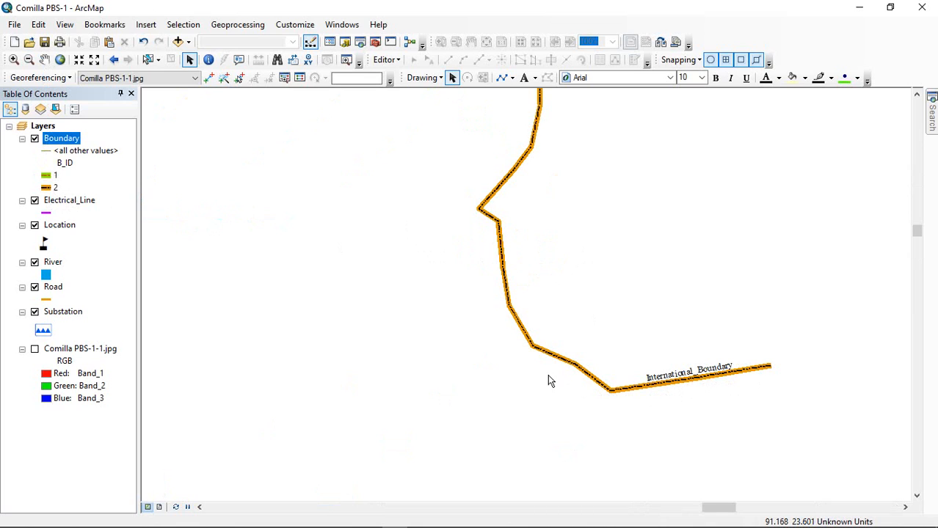
scroll(646, 322, up, 6)
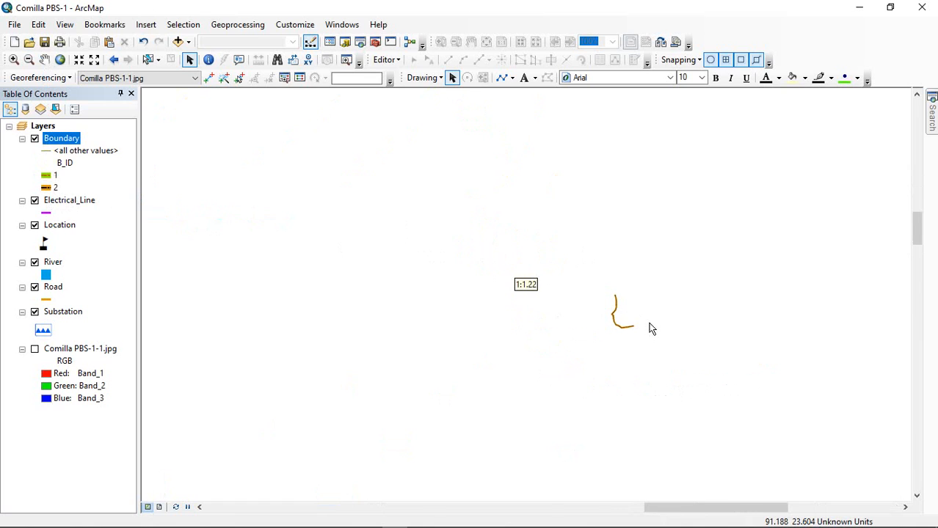
scroll(514, 344, up, 3)
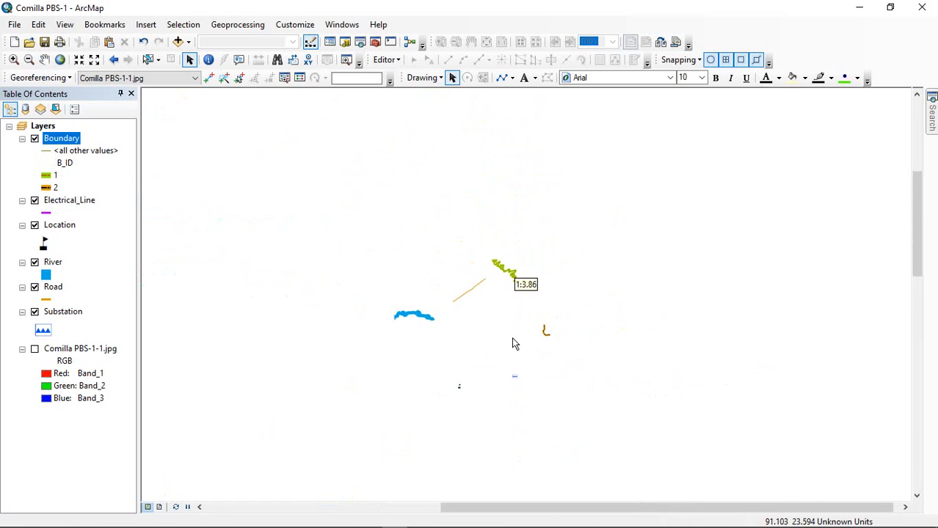
scroll(582, 385, down, 2)
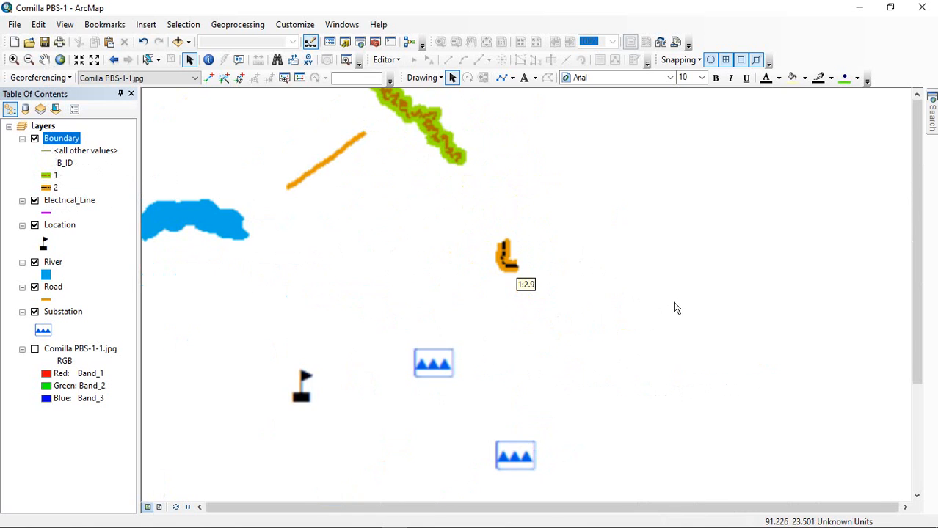
scroll(675, 308, up, 2)
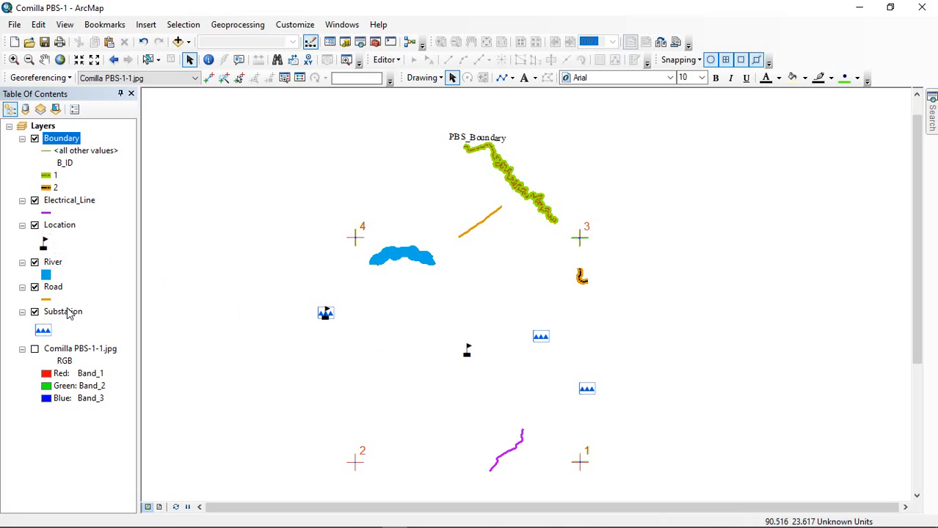
- Add a Short Integer field named L_ID to the Location layer's attribute table
click(56, 228)
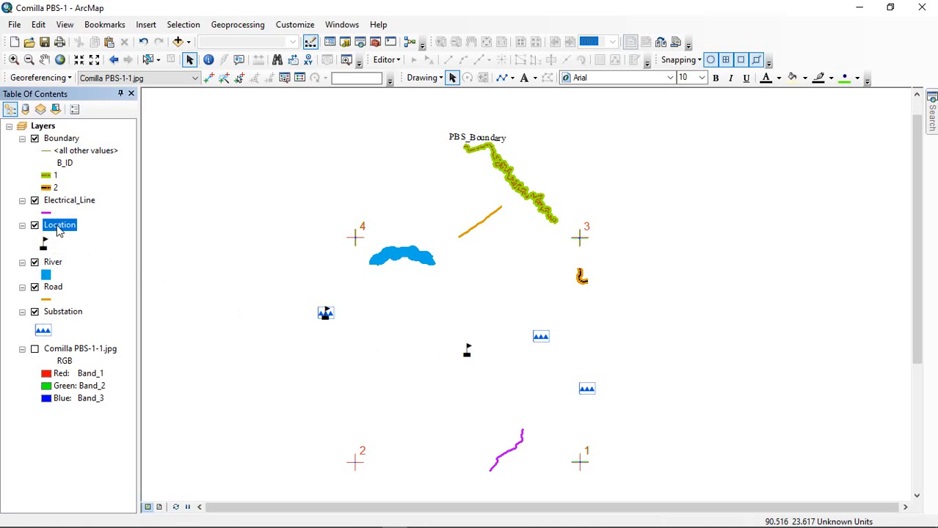
right_click(61, 231)
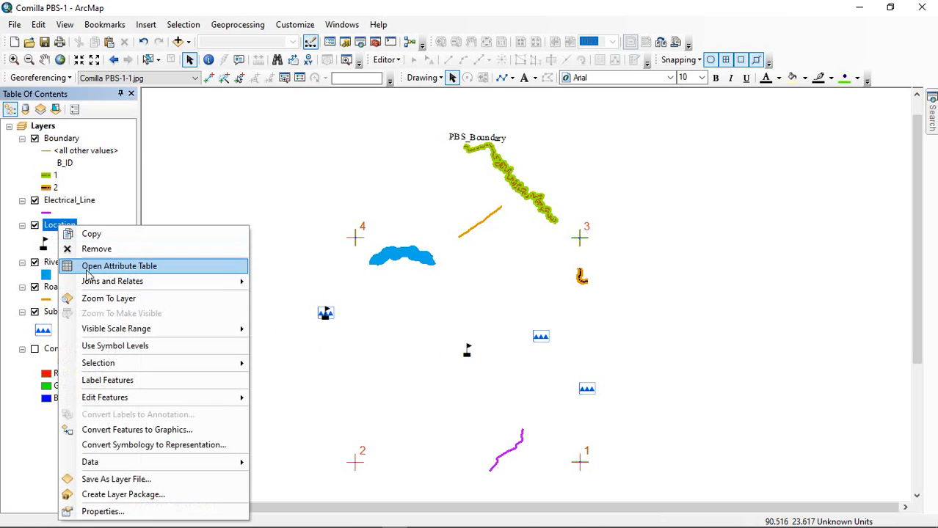
click(132, 267)
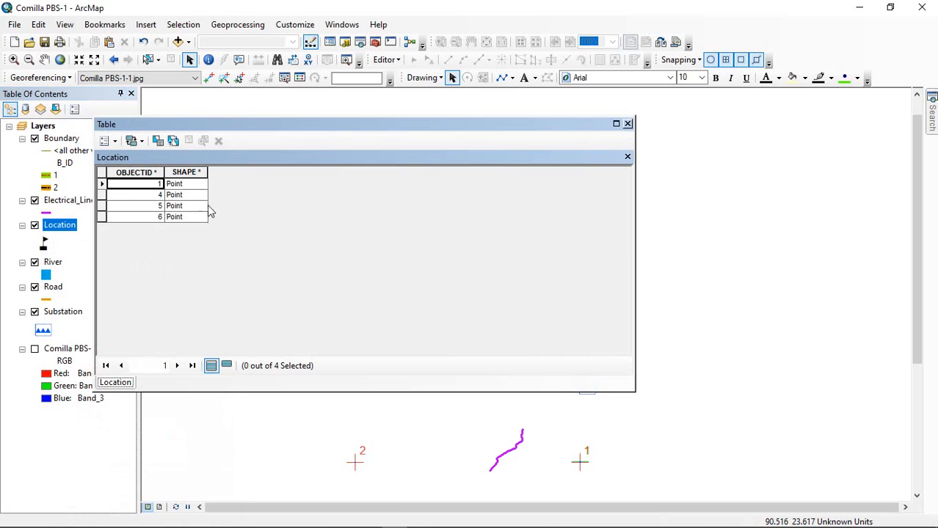
click(105, 142)
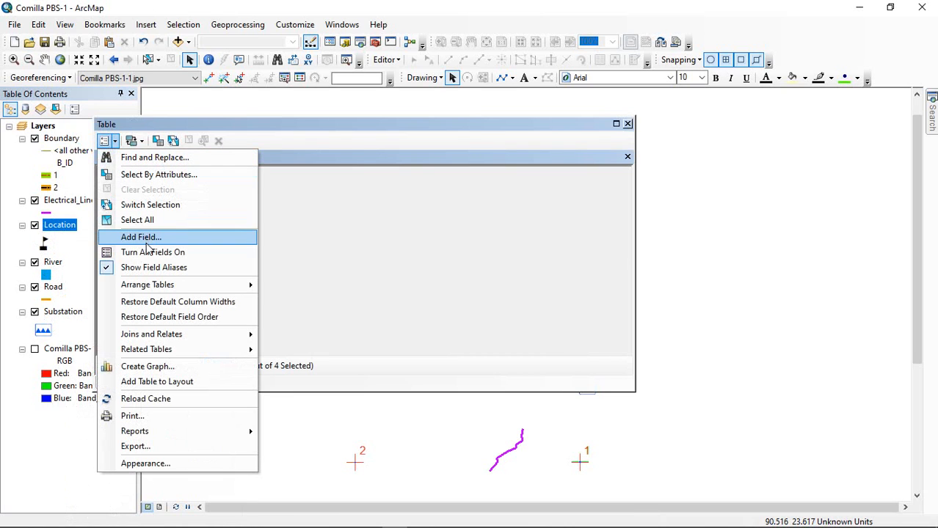
click(149, 240)
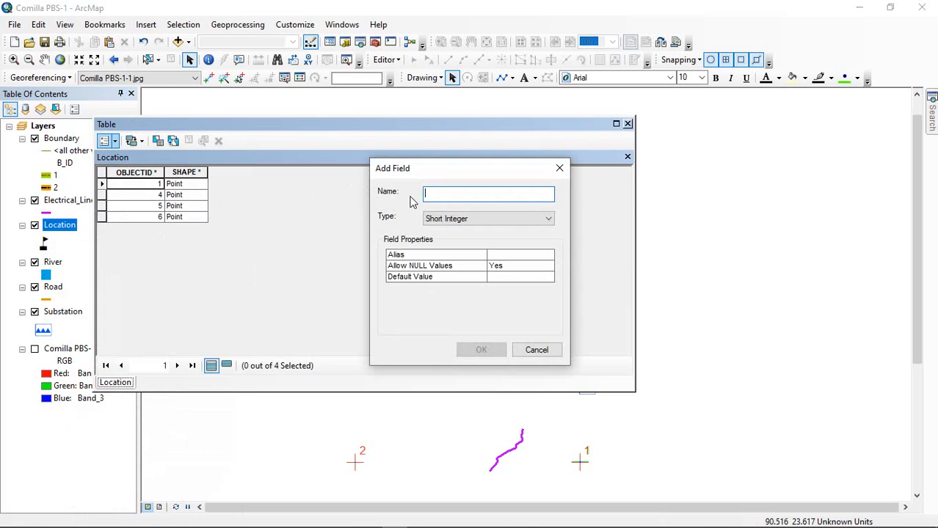
text(L_ID)
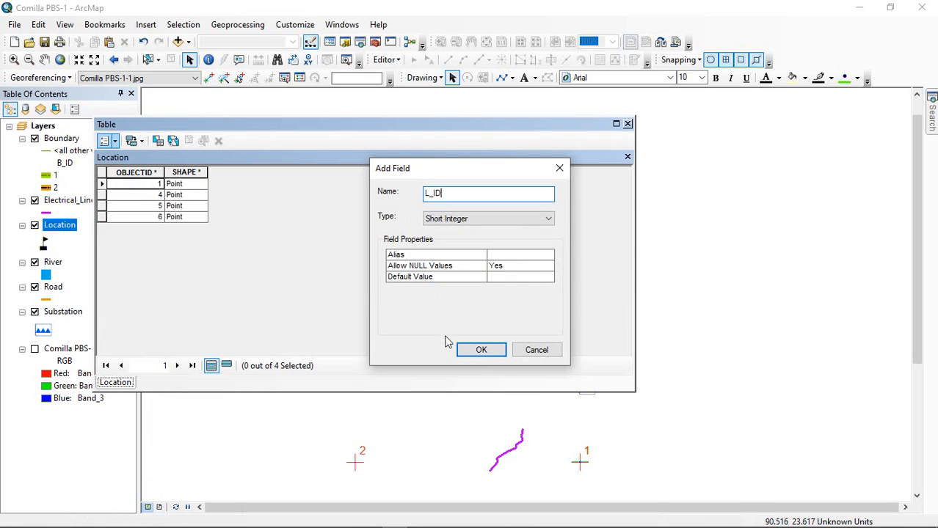
click(478, 350)
- Add a Text field named L_Name to the Location table, narrow its column and close the table
click(116, 141)
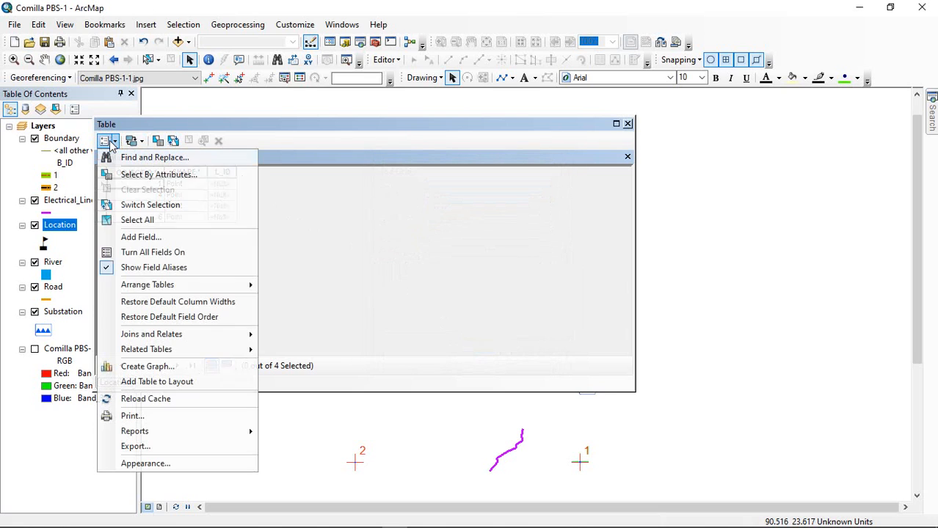
click(156, 241)
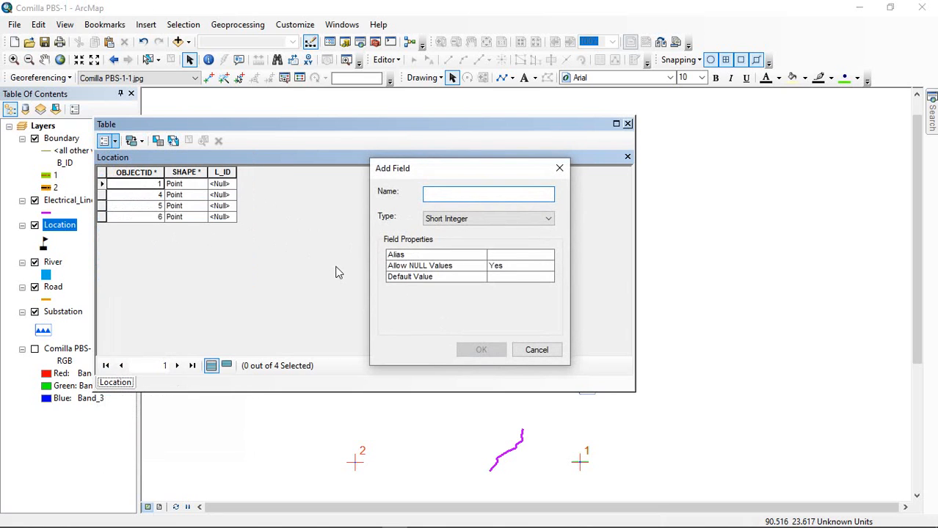
text(L_Name)
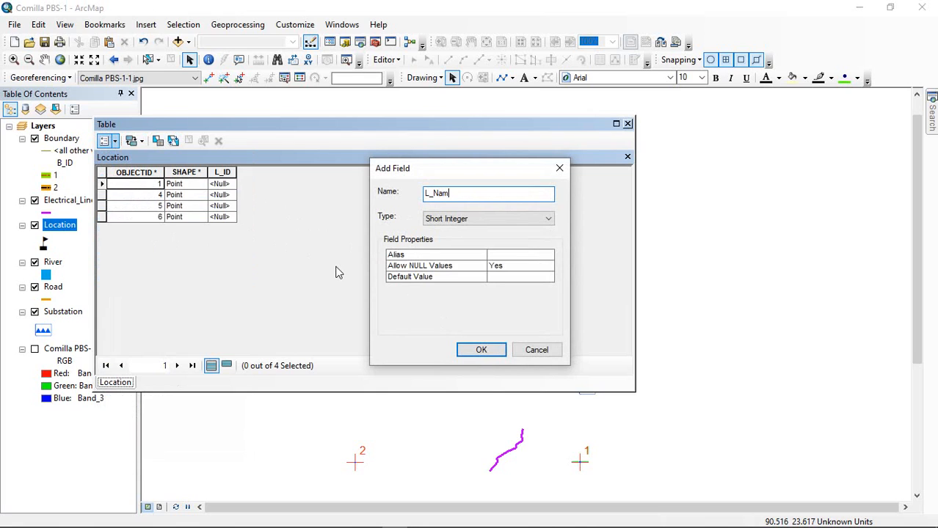
click(453, 218)
click(476, 267)
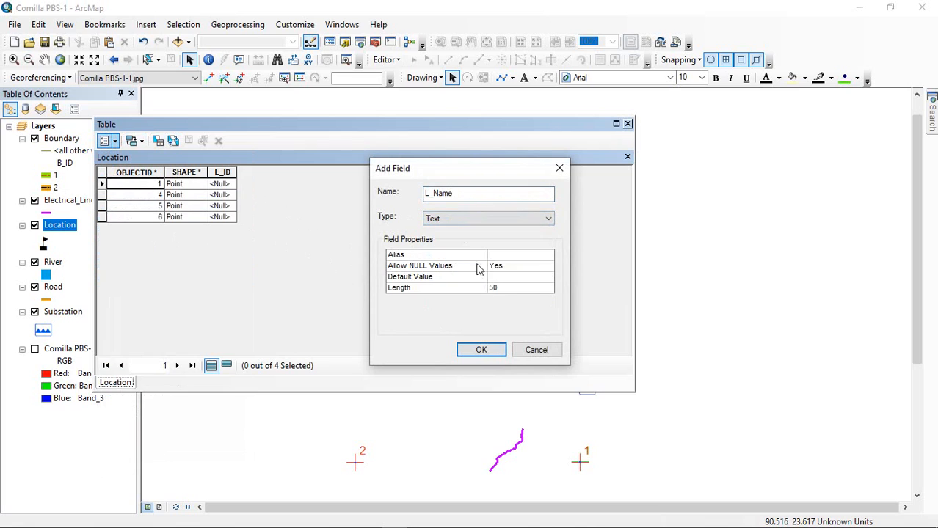
click(488, 349)
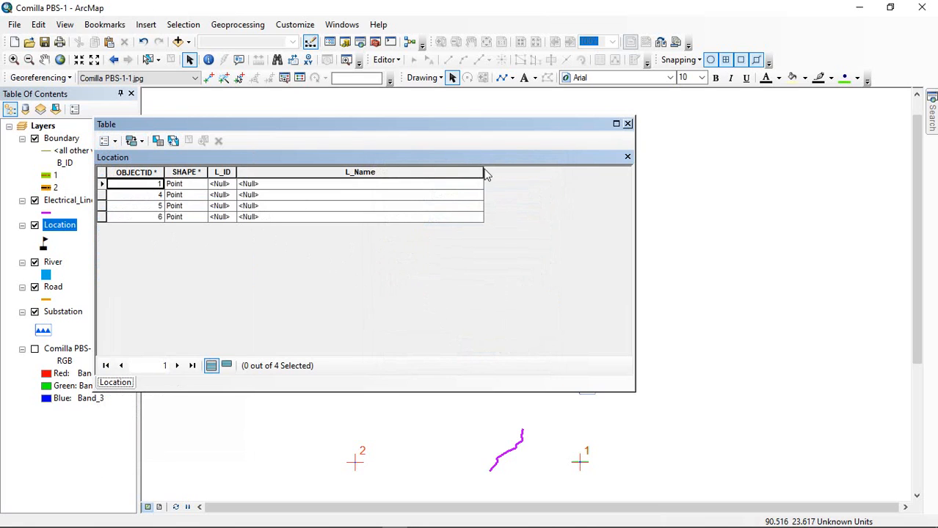
drag(480, 170, 325, 170)
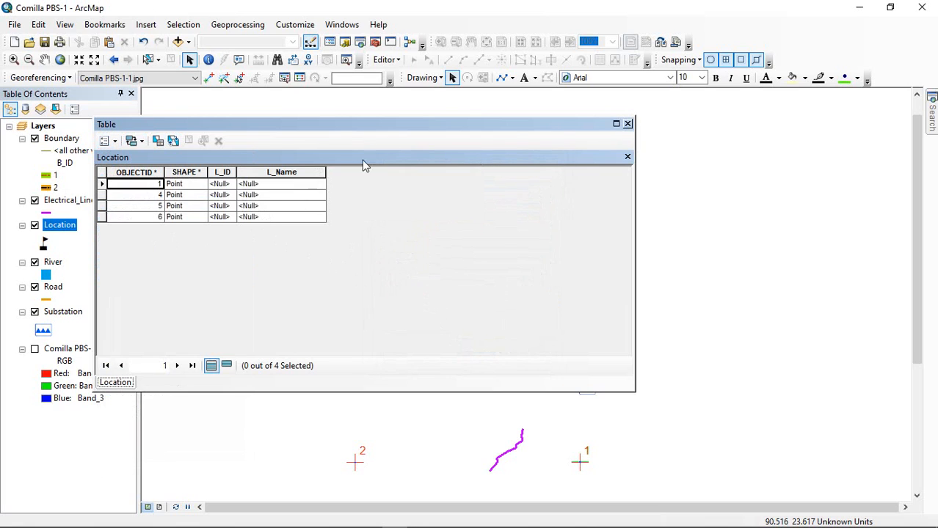
click(627, 123)
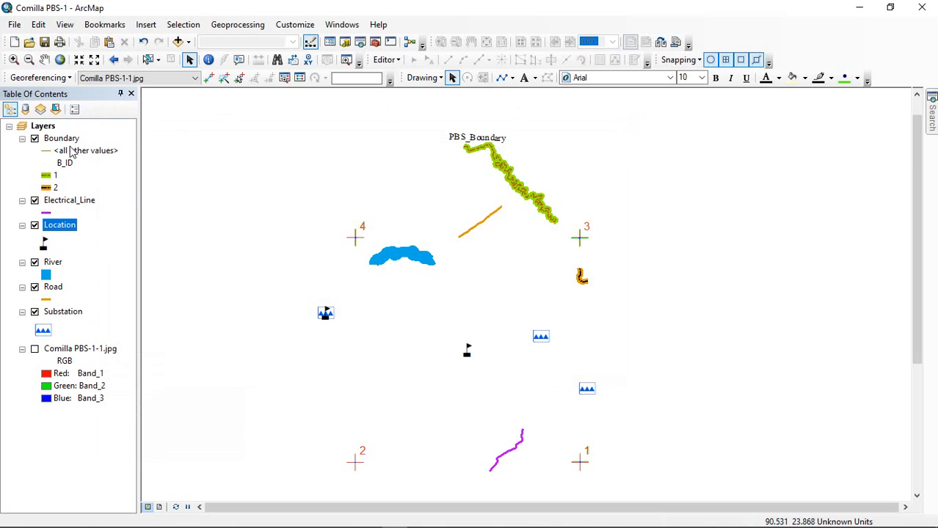
- Review the B_ID and B_Name values in the Boundary attribute table, widening the B_Name column to read the full names
click(64, 143)
right_click(64, 143)
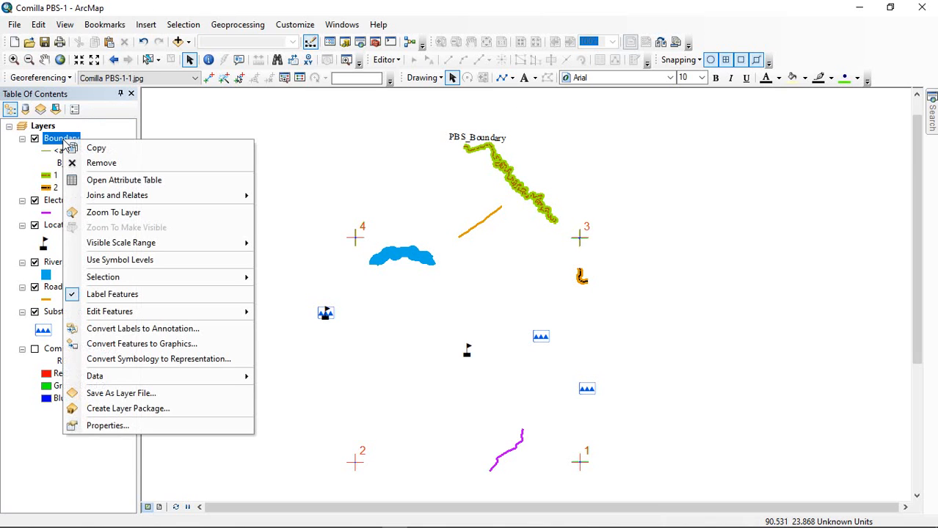
mouse_move(106, 196)
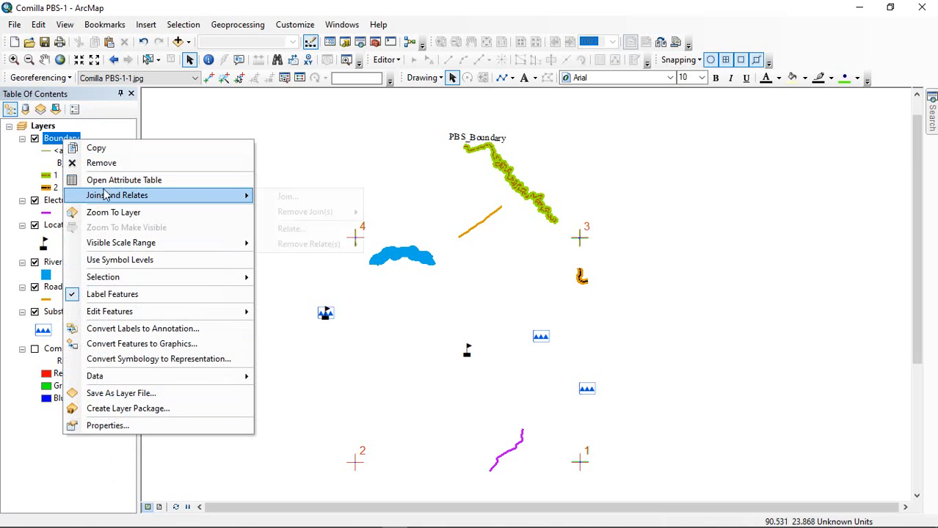
click(117, 180)
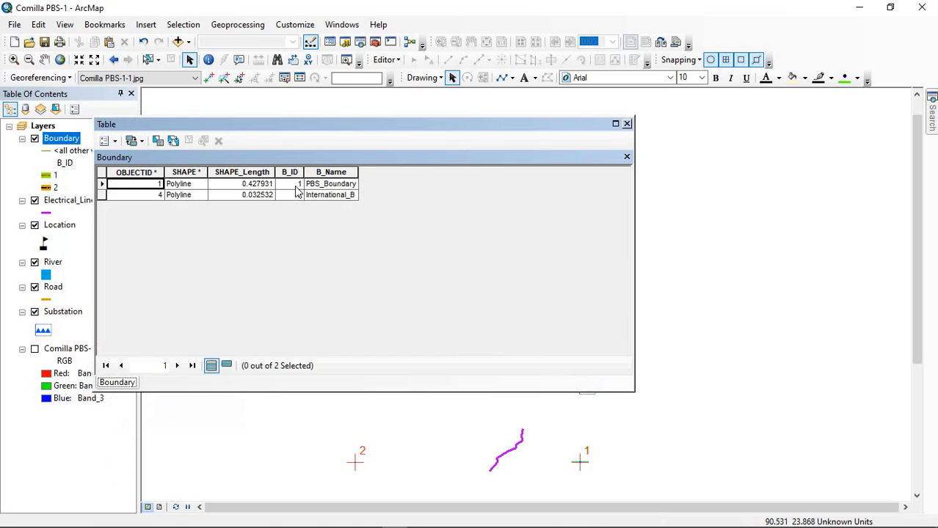
text(2)
drag(356, 172, 403, 172)
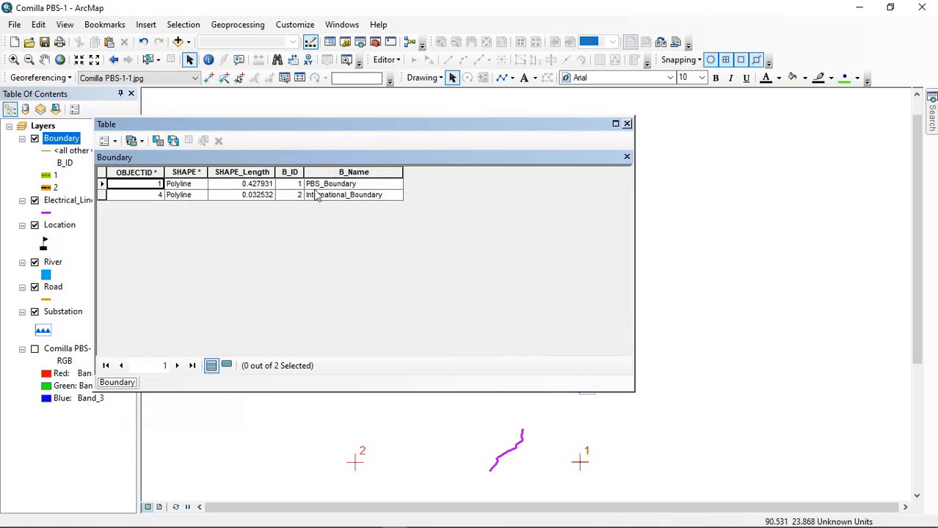
text(2)
click(627, 123)
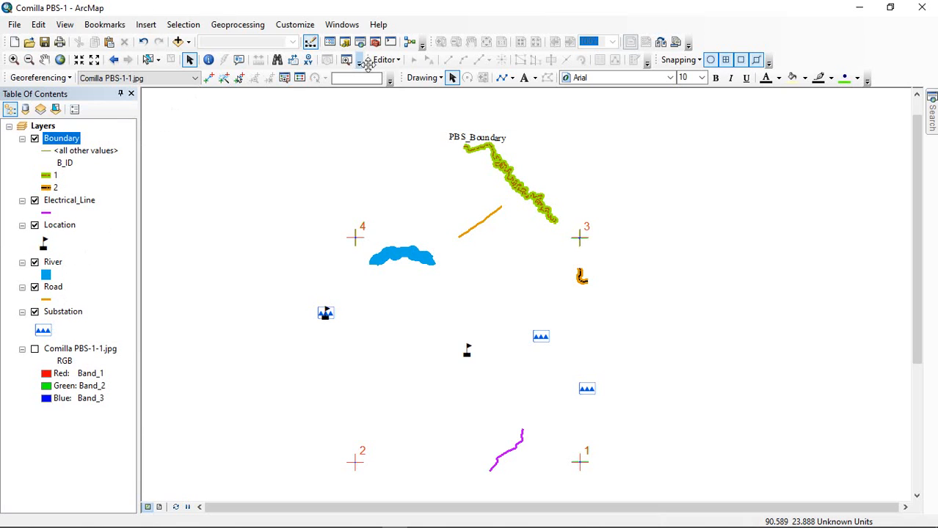
- Start an edit session and hide the Boundary, Electrical_Line, River and Substation layers
click(386, 60)
click(415, 75)
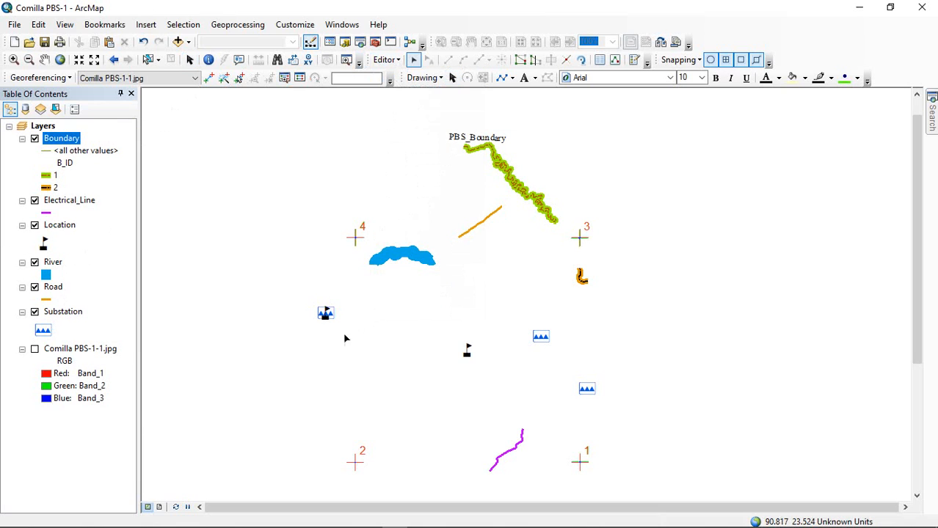
scroll(324, 312, up, 5)
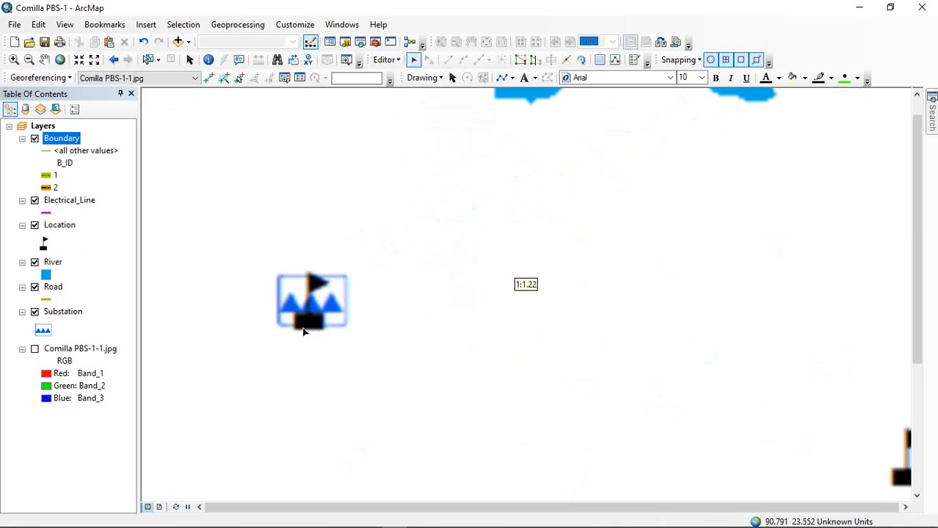
scroll(294, 292, down, 5)
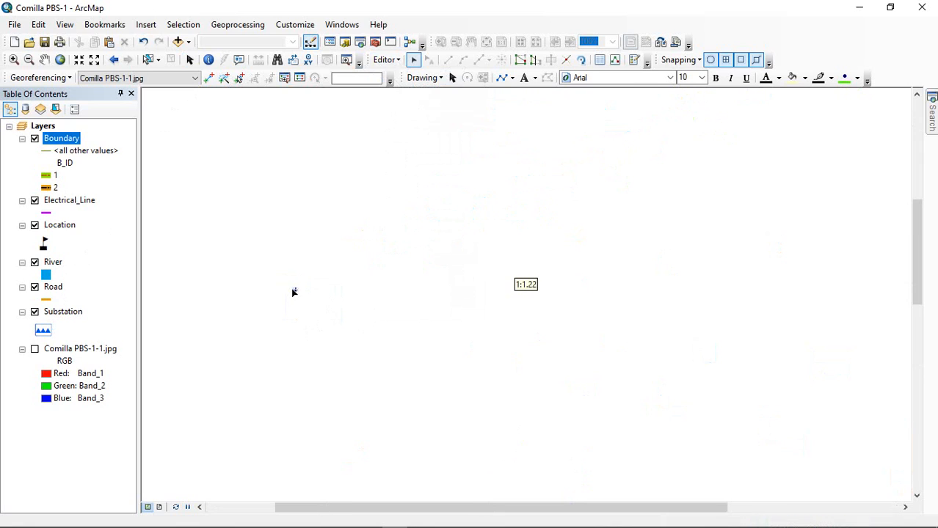
click(35, 139)
click(35, 201)
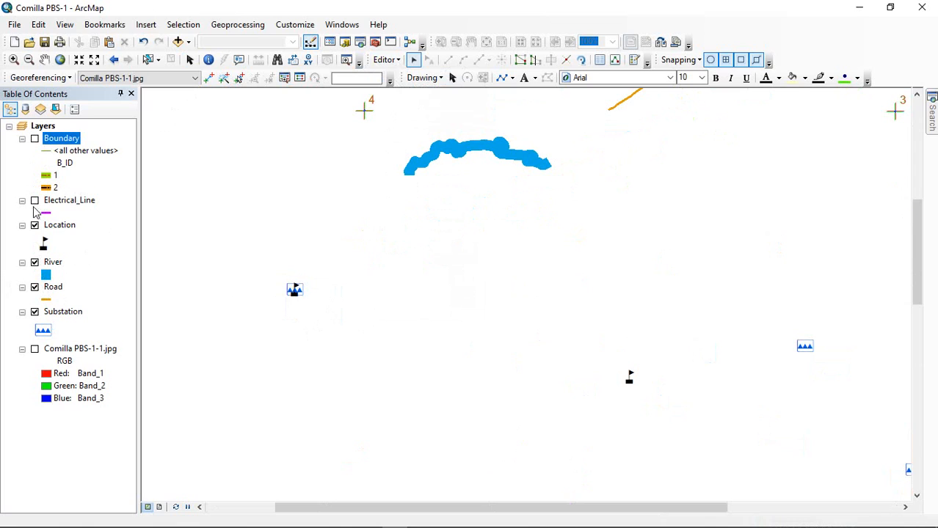
click(35, 263)
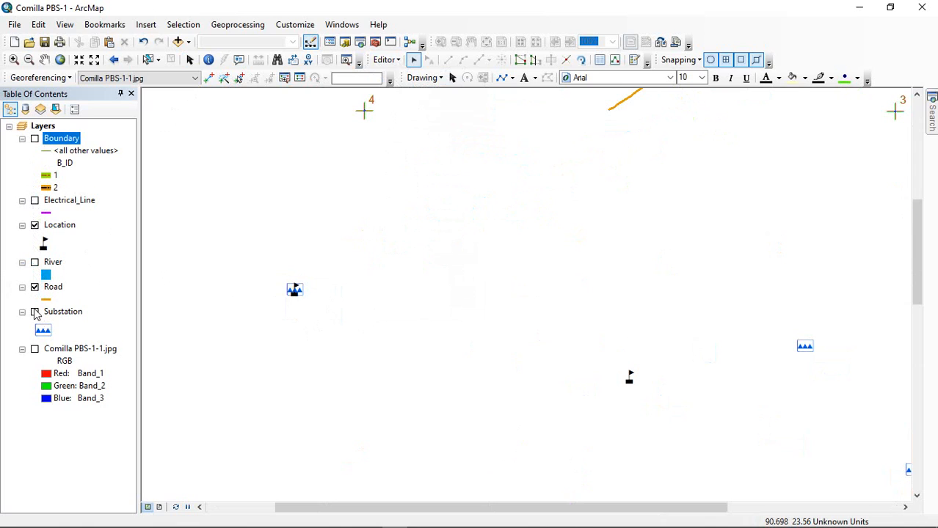
click(34, 312)
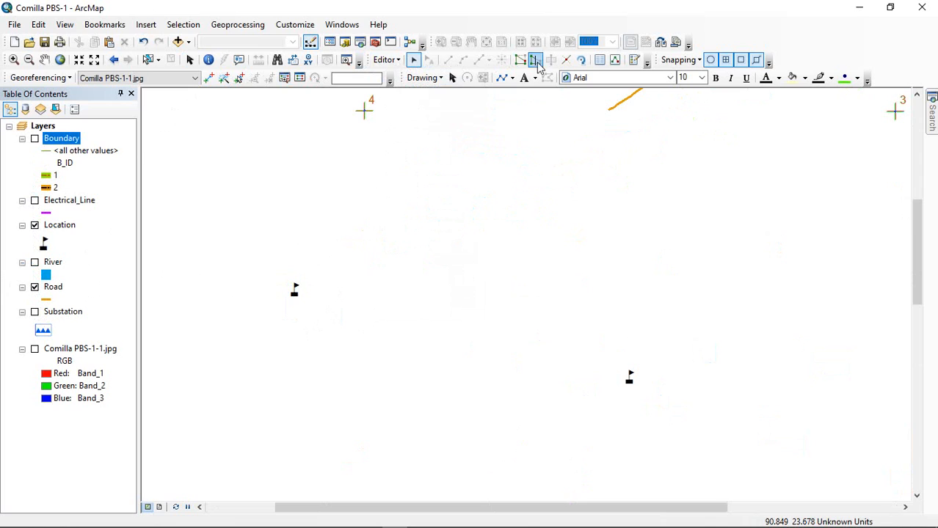
- Open the feature attributes of the western Location point and set its L_ID to 1 and L_Name to Daudkandi, reading the name off the scanned map
click(599, 59)
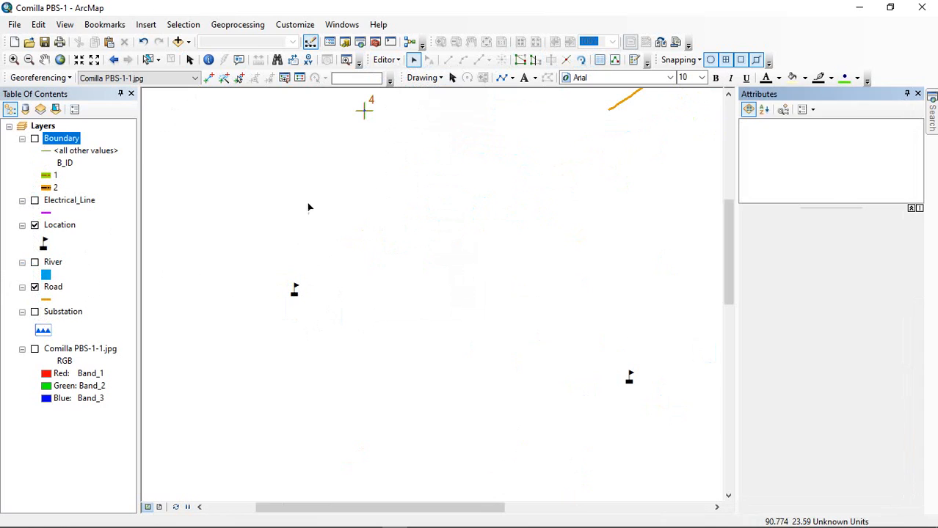
click(296, 292)
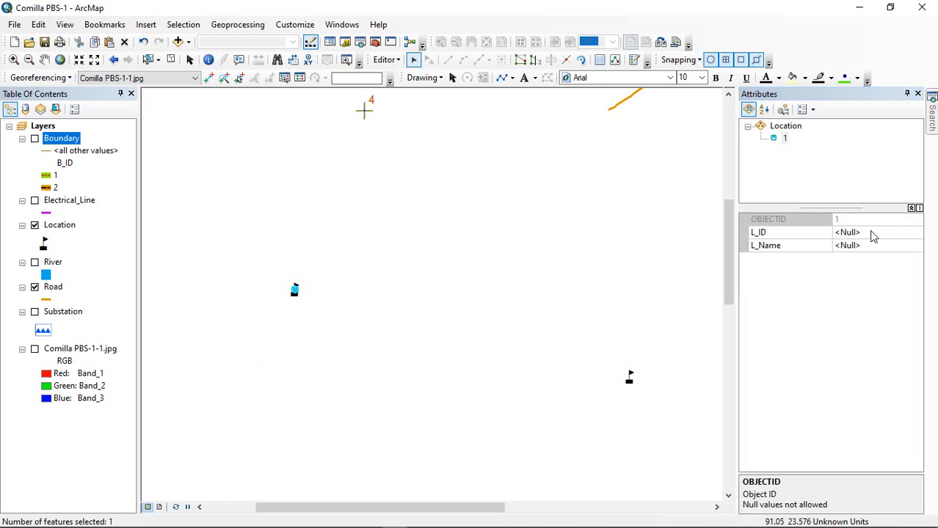
click(872, 233)
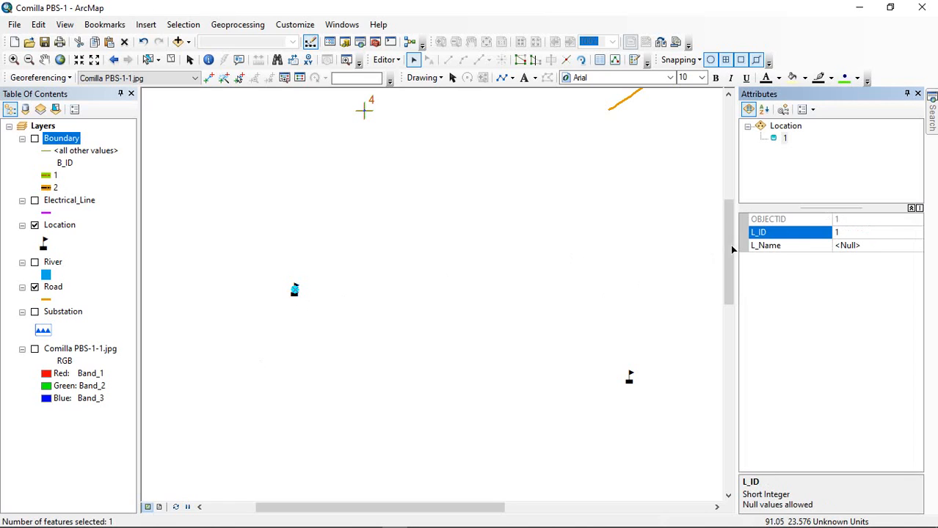
click(864, 247)
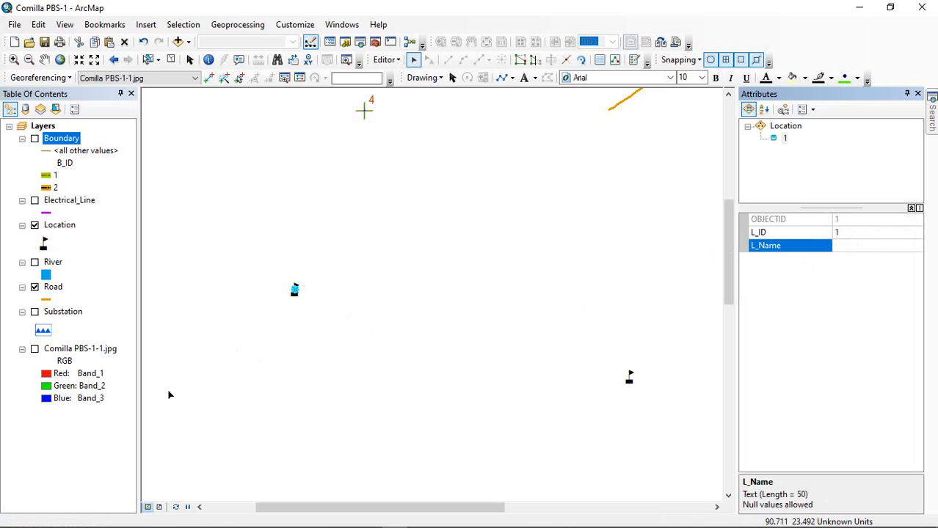
scroll(297, 294, down, 3)
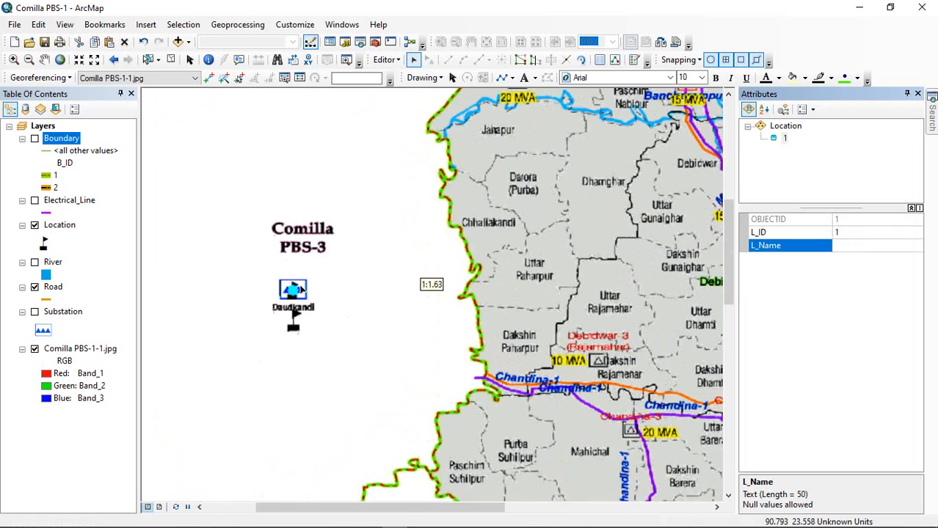
scroll(299, 291, down, 3)
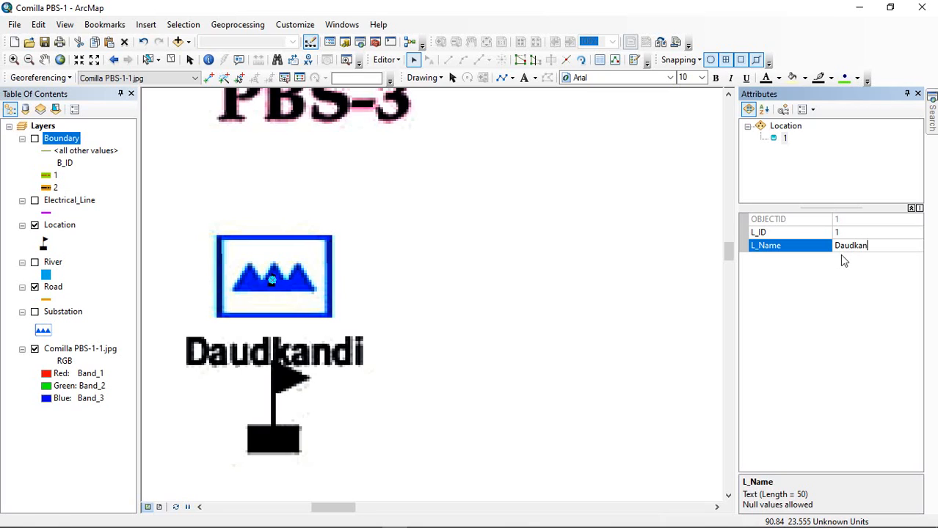
text(di)
key(Return)
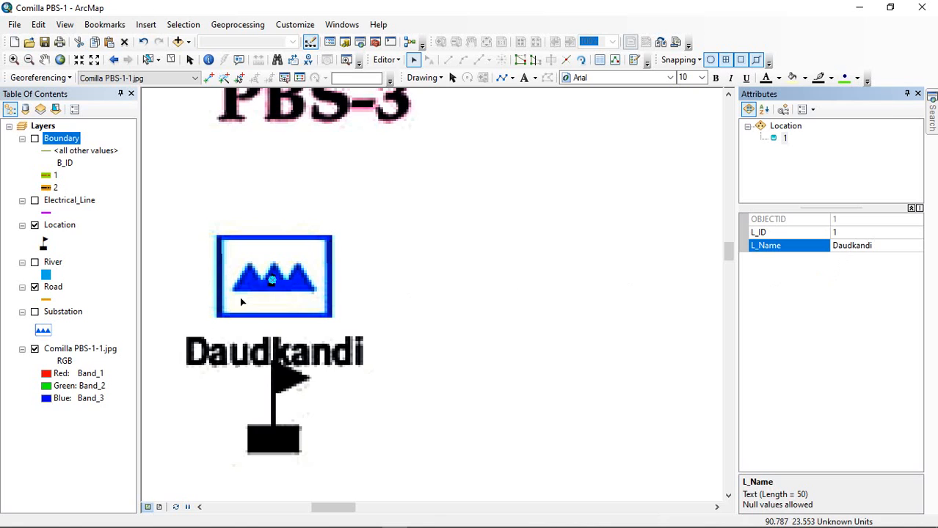
- Hide the scanned map and set L_ID to 1 for the Location point near the map's centre
scroll(299, 322, down, 2)
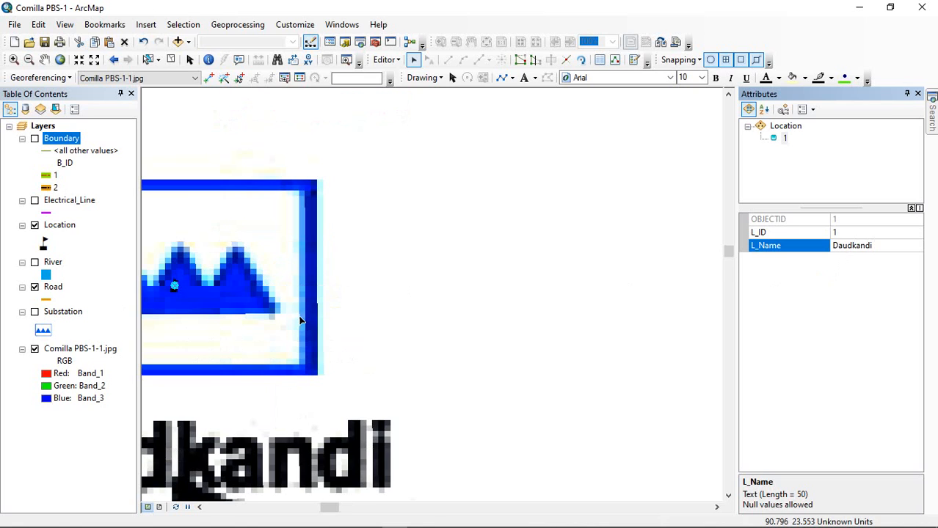
scroll(389, 256, up, 4)
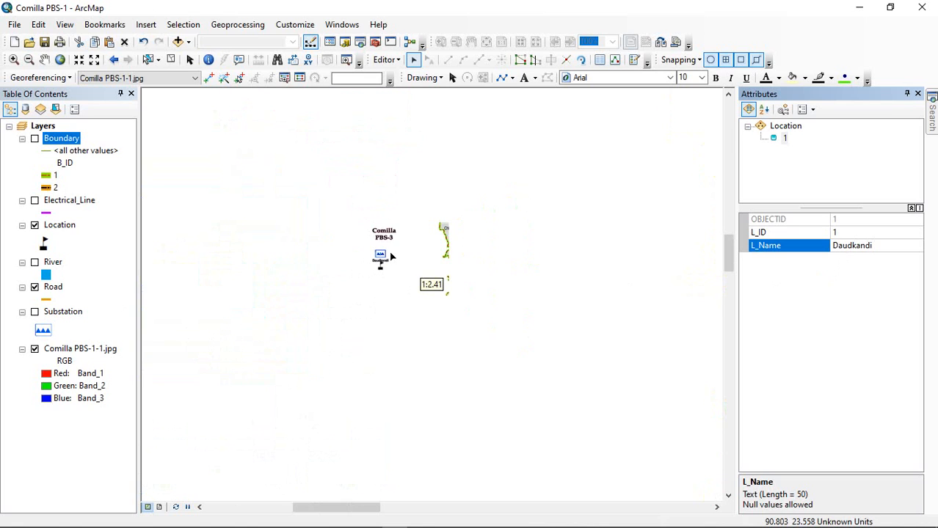
scroll(290, 297, up, 2)
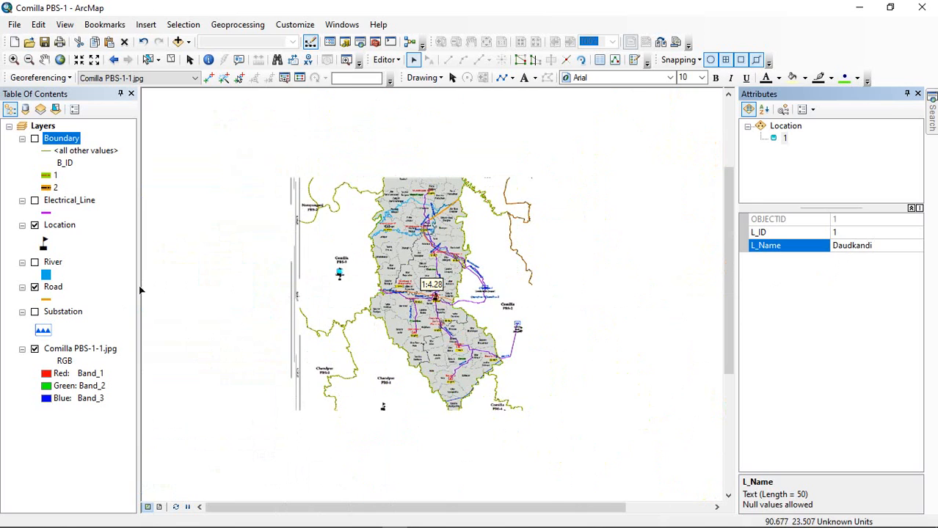
click(35, 348)
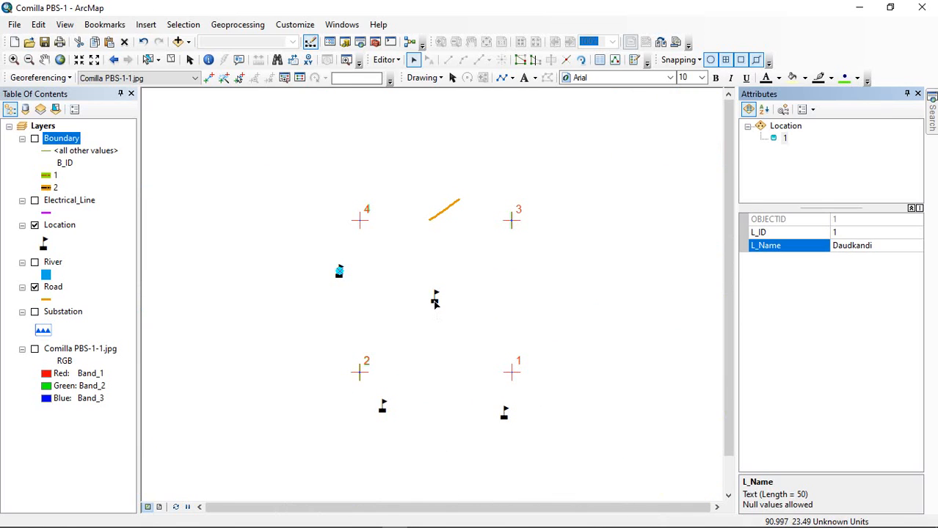
click(434, 303)
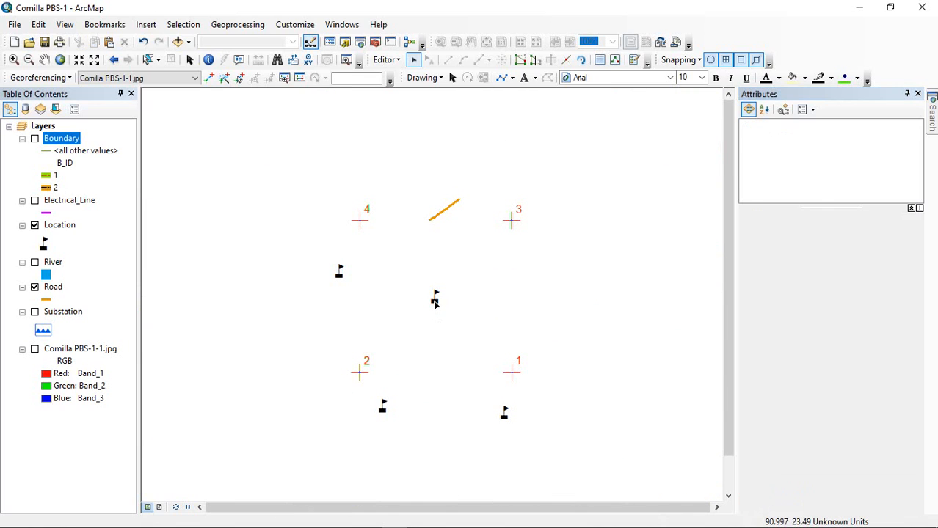
click(842, 231)
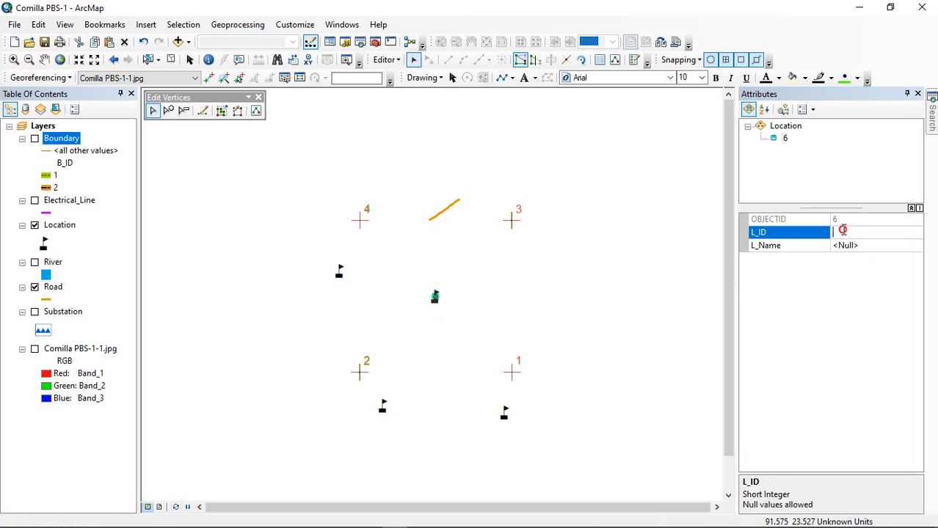
text(1)
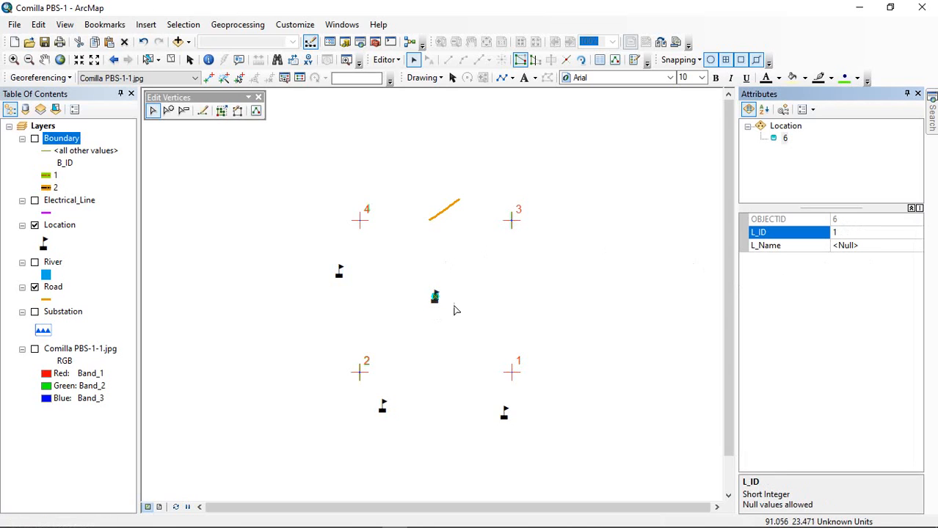
- Show the Comilla PBS-1-1.jpg scan to identify the central Location point and set its L_Name to Chandina-1
click(35, 349)
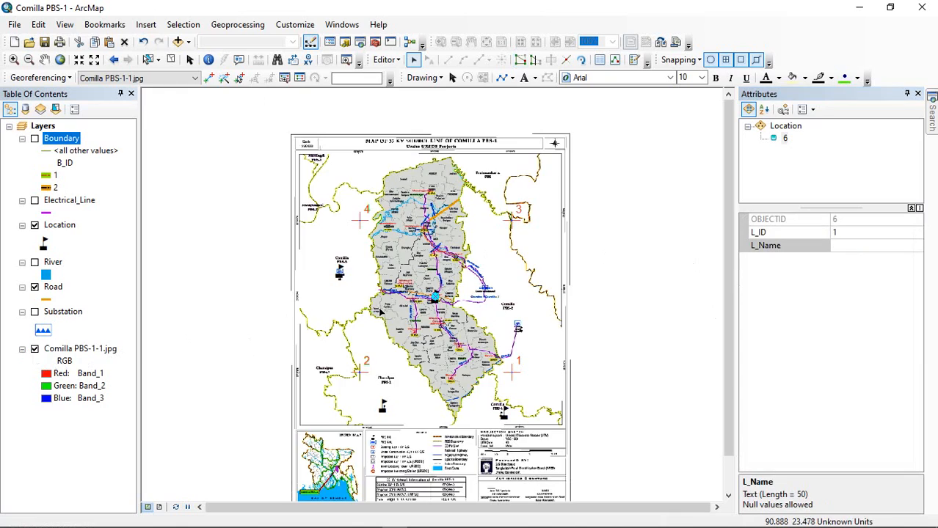
scroll(453, 304, up, 5)
scroll(290, 345, down, 3)
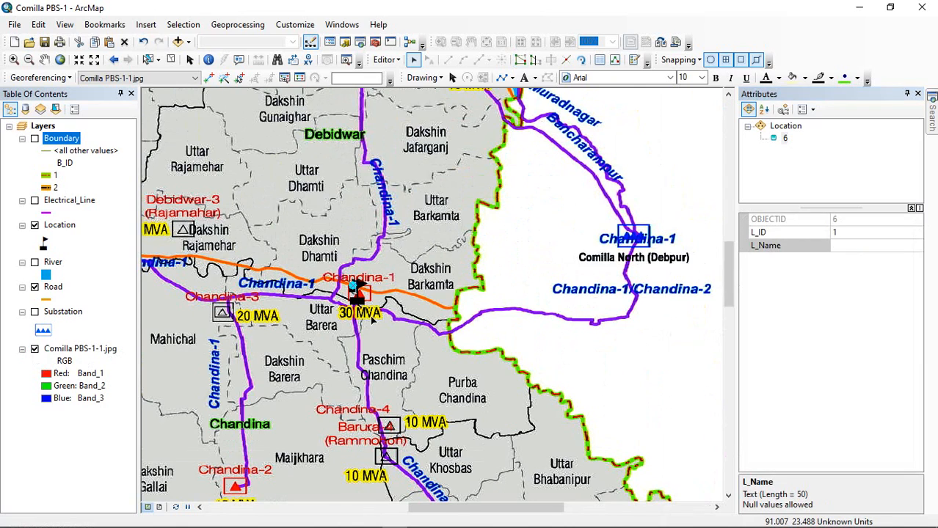
scroll(351, 314, up, 2)
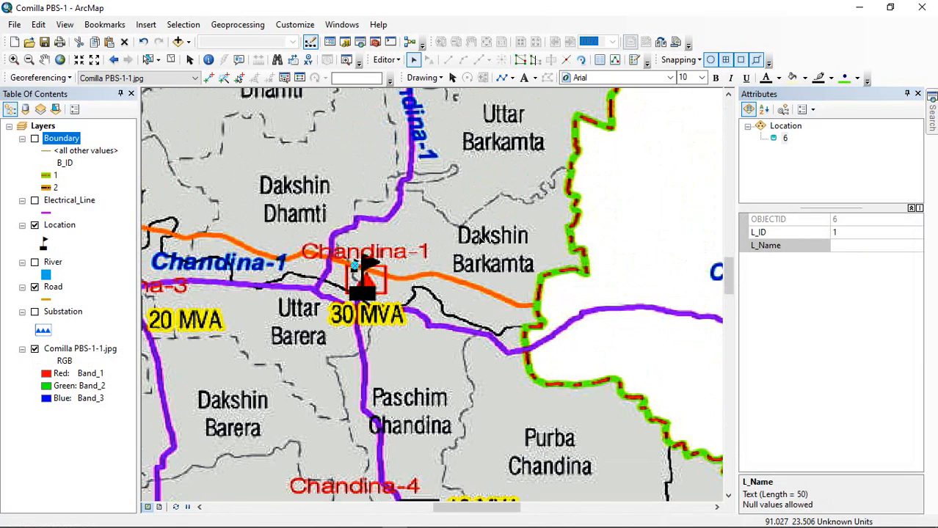
click(852, 246)
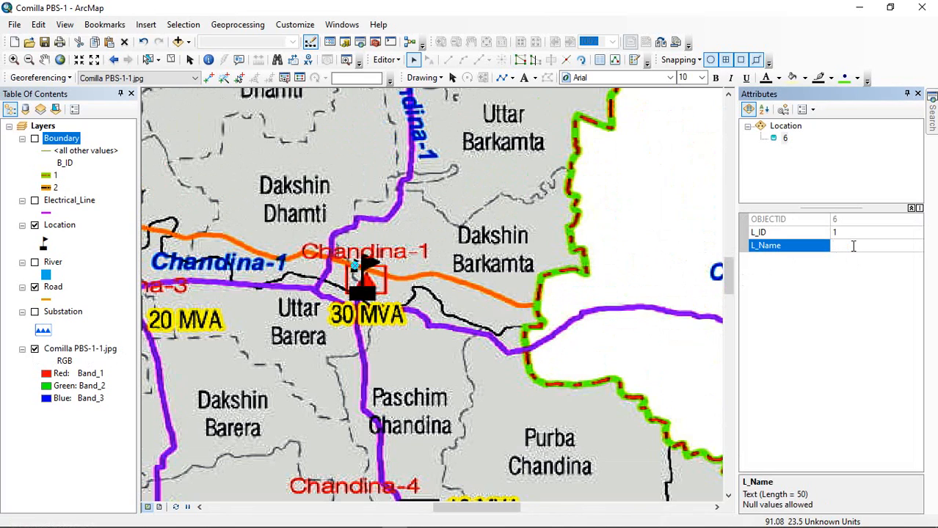
text(Chandina-1)
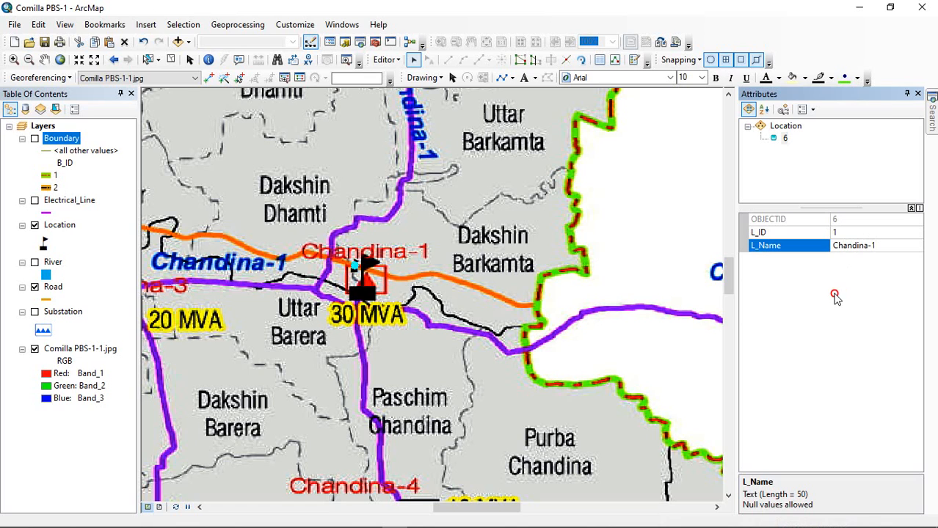
- Hide the scanned map and set L_ID to 1 for the southwestern Location point
scroll(303, 279, up, 3)
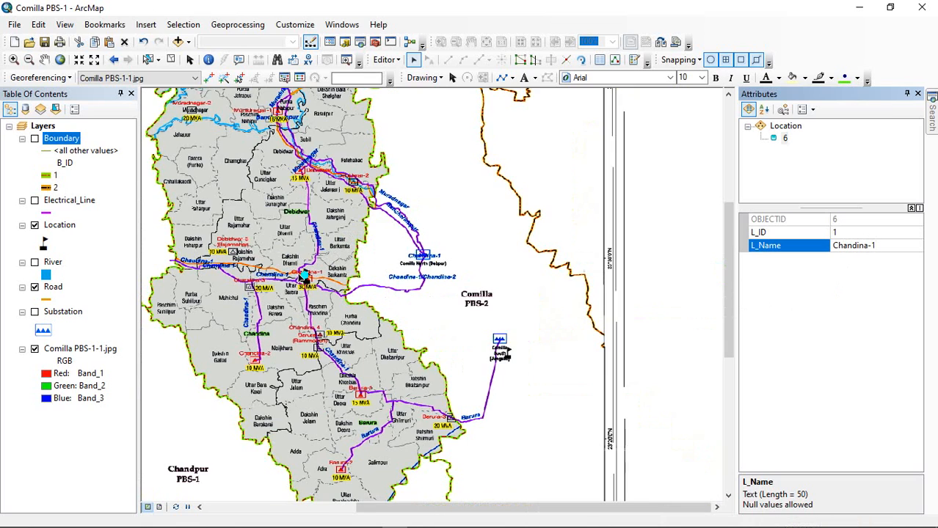
scroll(380, 260, up, 2)
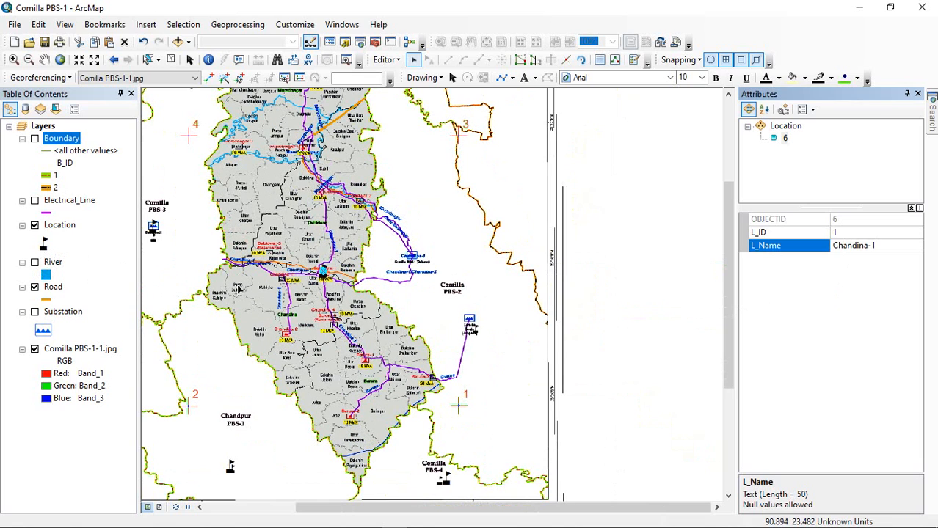
click(35, 349)
scroll(455, 341, up, 2)
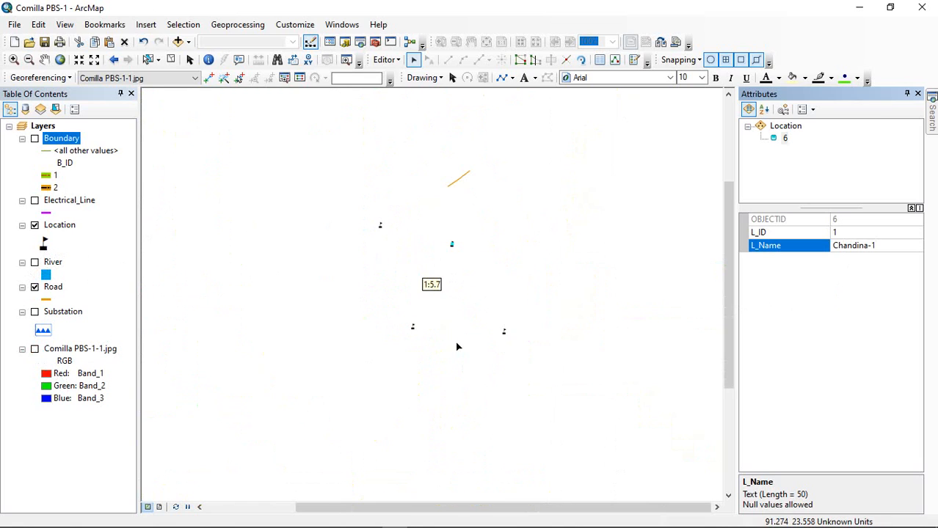
scroll(422, 332, down, 5)
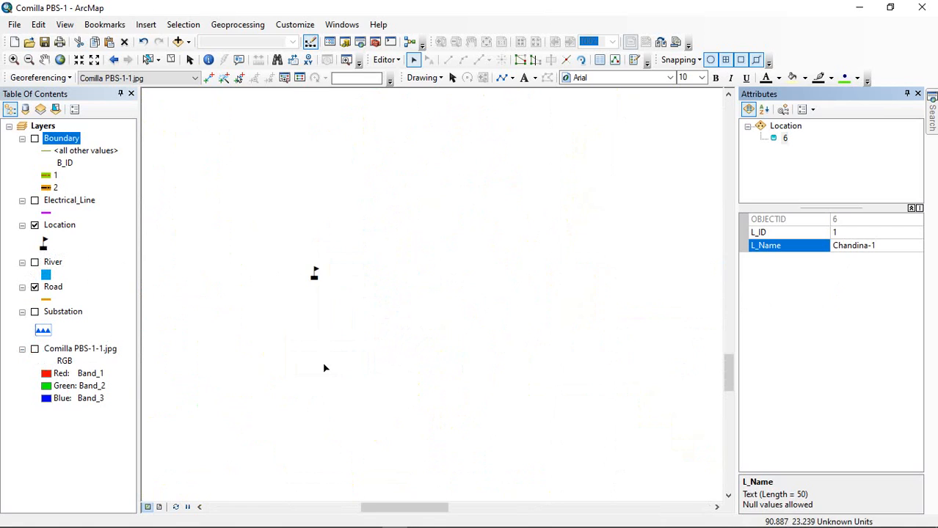
click(314, 278)
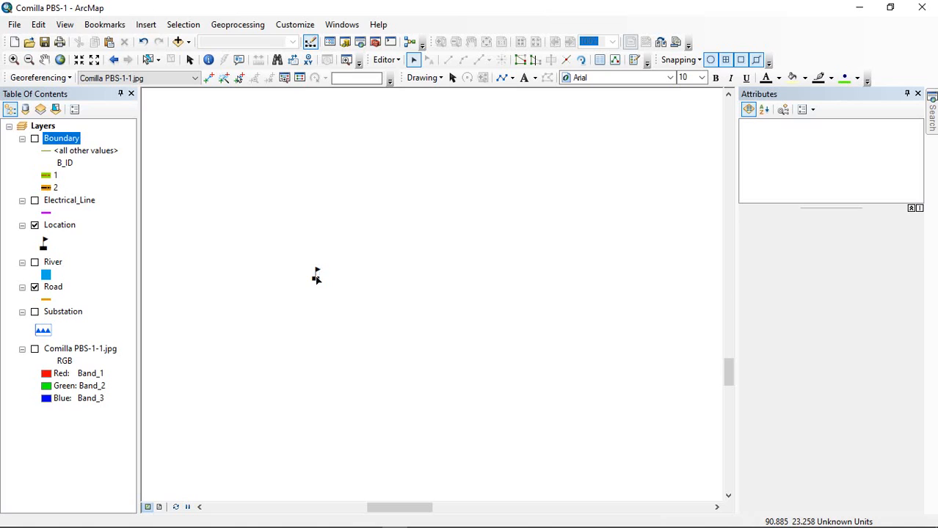
click(315, 275)
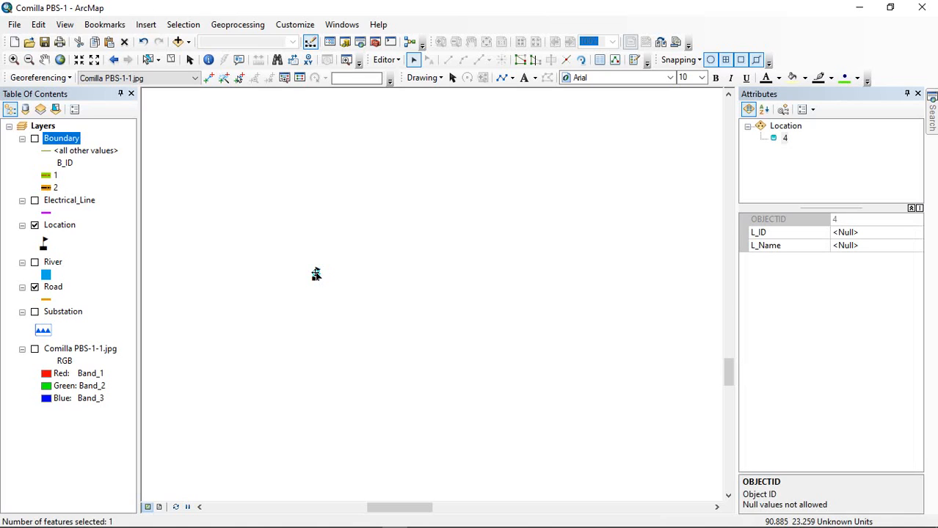
click(858, 232)
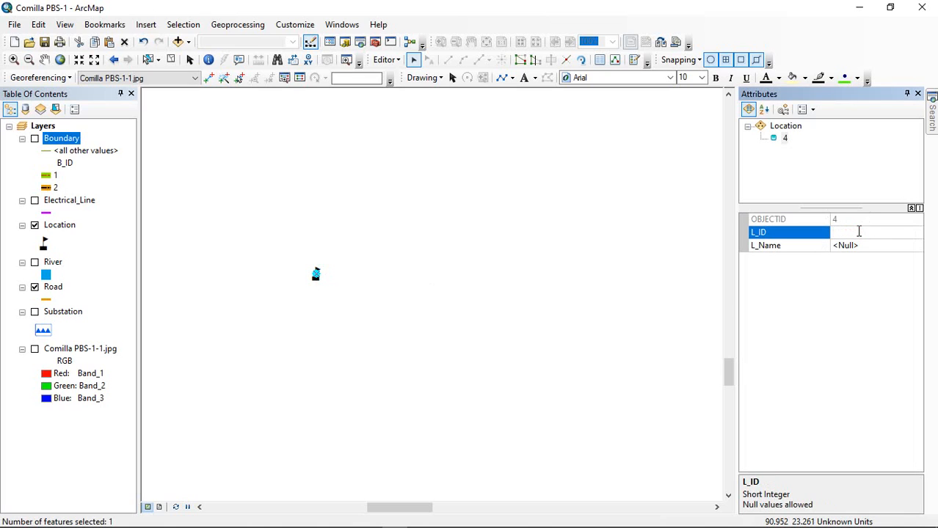
text(1)
- Show the Comilla PBS-1-1.jpg scan to identify the southwestern Location point and set its L_Name to Chandpur
click(860, 247)
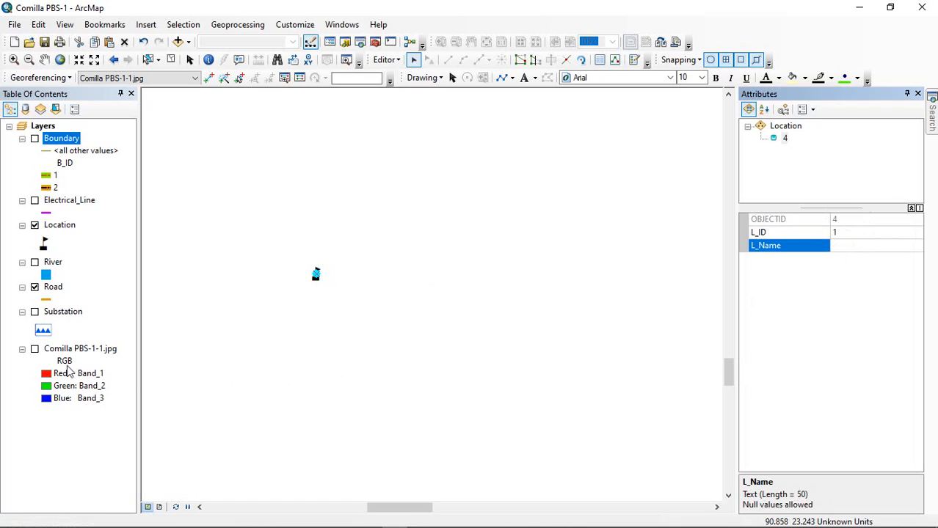
click(35, 349)
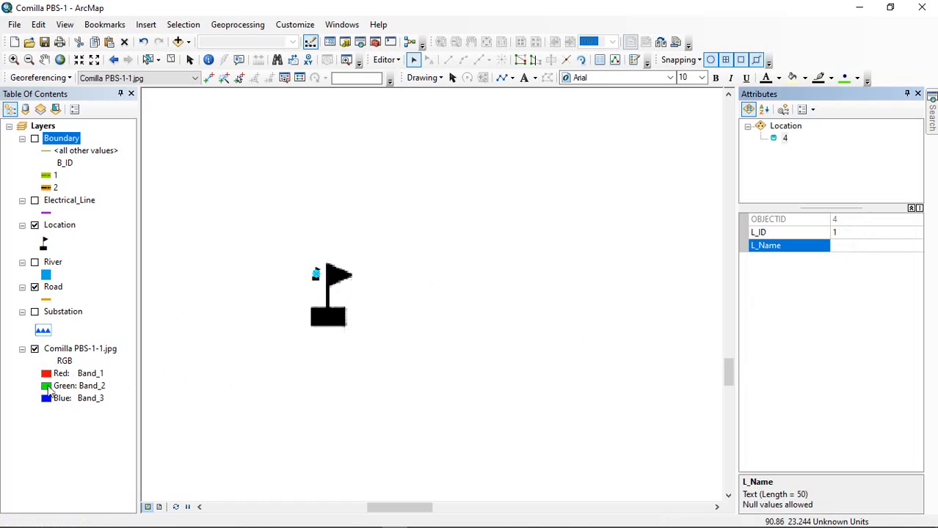
scroll(358, 274, down, 3)
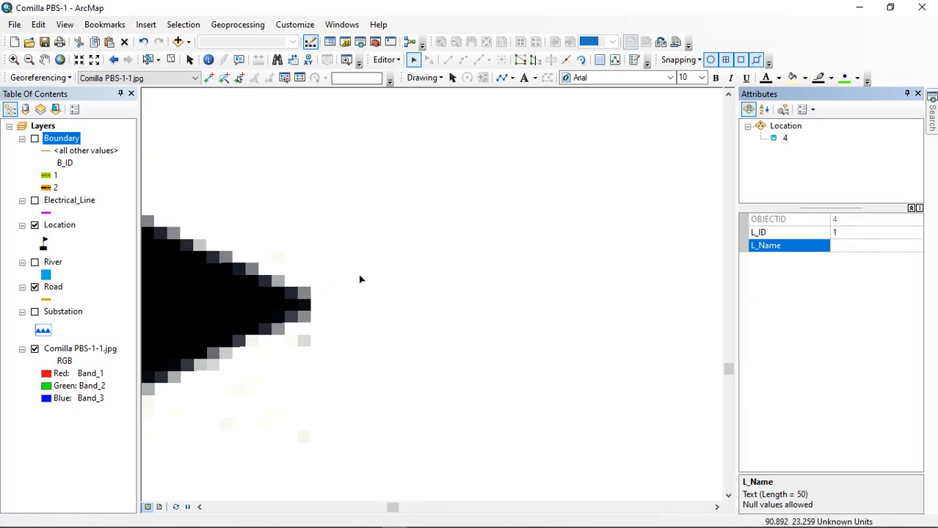
scroll(360, 281, up, 4)
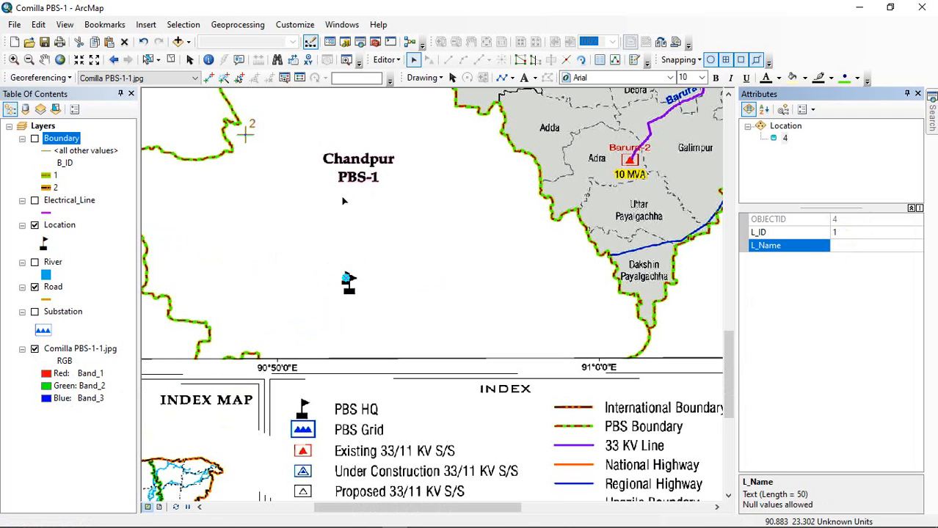
click(841, 245)
text(Chandpur)
key(Return)
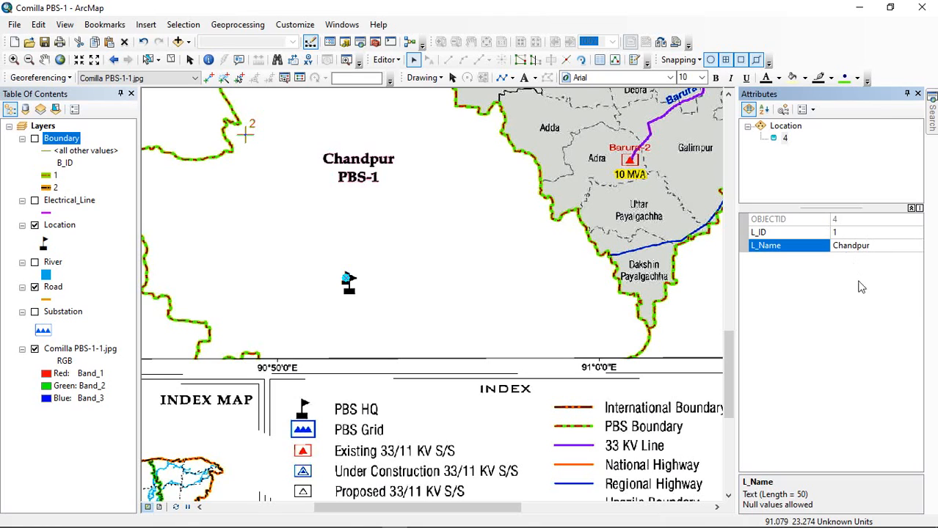
- Hide the scanned map and set L_ID to 1 for the southeastern Location point
click(34, 349)
scroll(273, 297, up, 3)
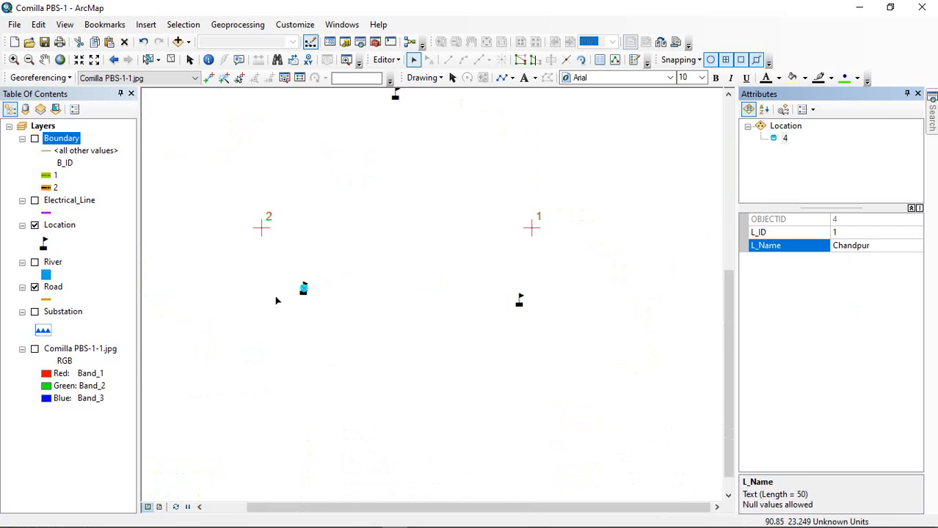
click(519, 301)
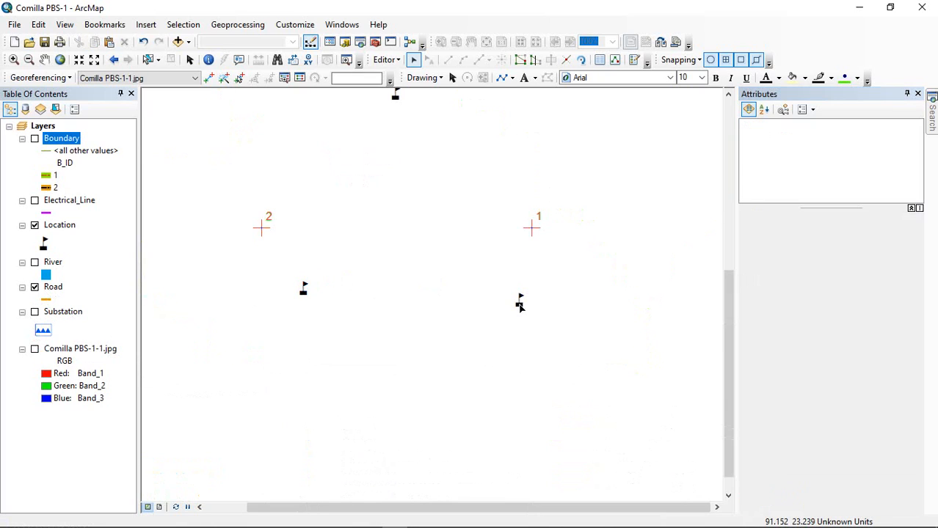
click(519, 304)
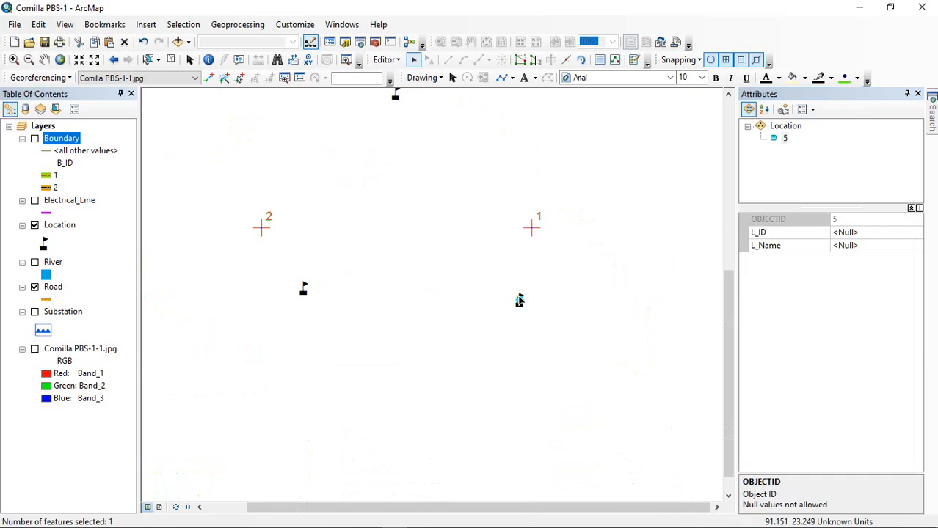
click(854, 232)
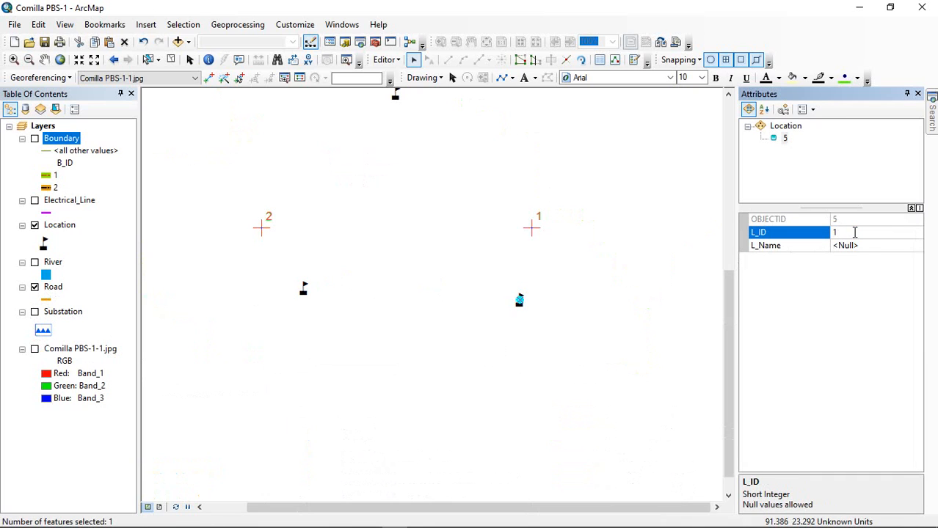
- Show the Comilla PBS-1-1.jpg scan to identify the southeastern Location point and set its L_Name to Comilla_PBS-4
click(854, 245)
click(22, 350)
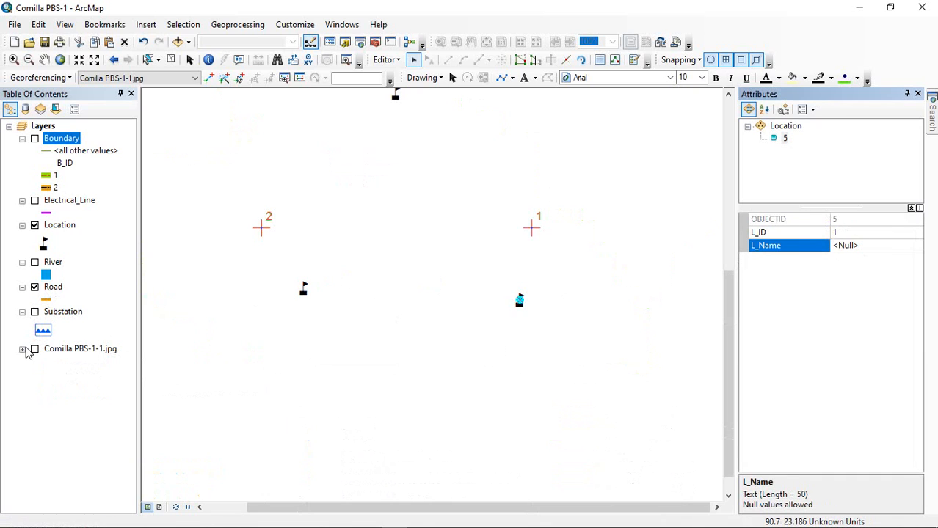
click(35, 350)
scroll(522, 283, down, 1)
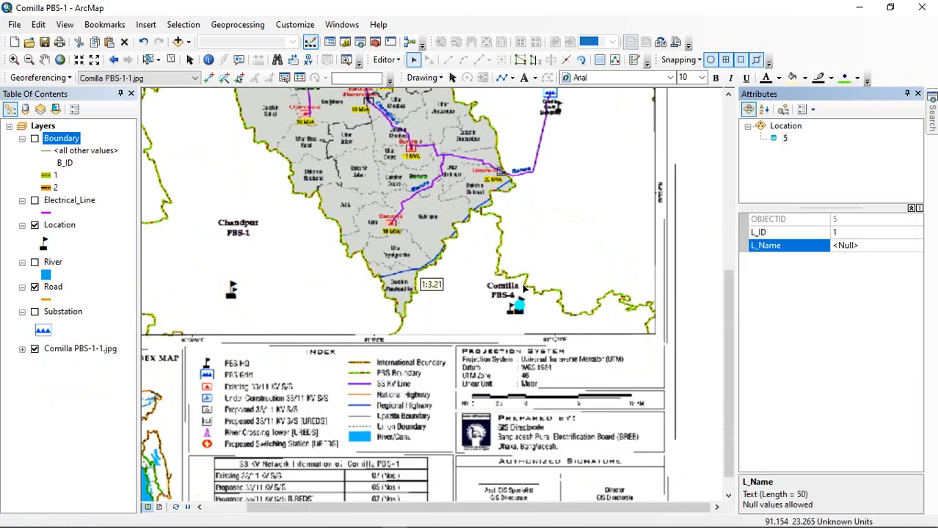
scroll(523, 286, down, 2)
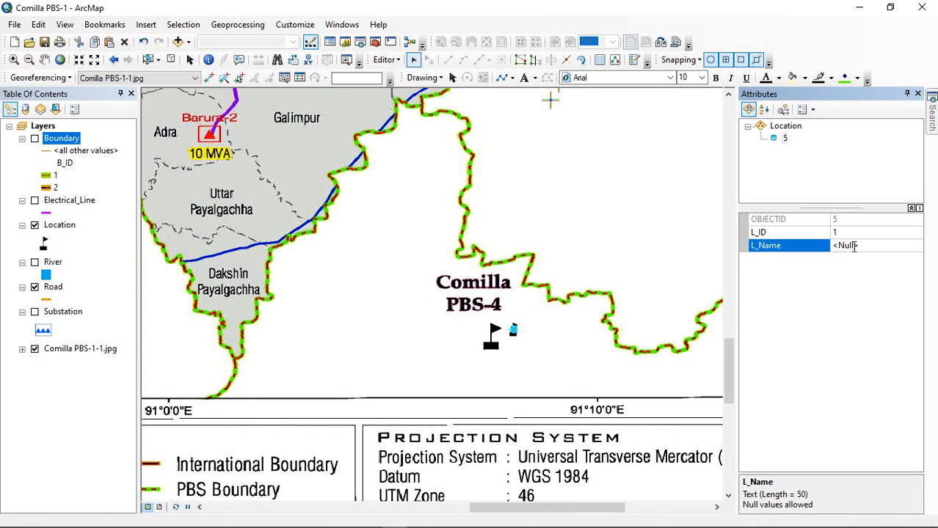
click(853, 247)
text(C)
text(omilla_PBS-4)
click(857, 319)
- Close the feature attributes, stop the editing session and save the map document
click(920, 95)
scroll(588, 197, up, 6)
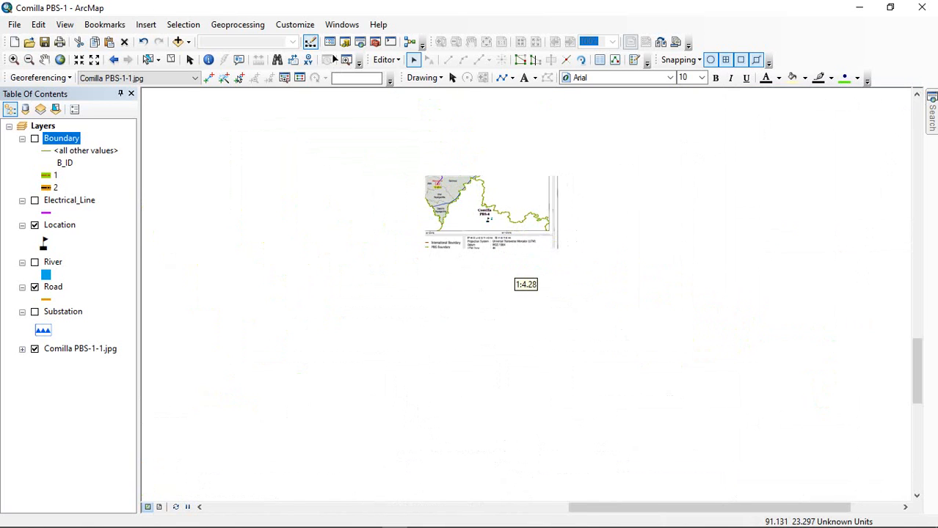
click(385, 60)
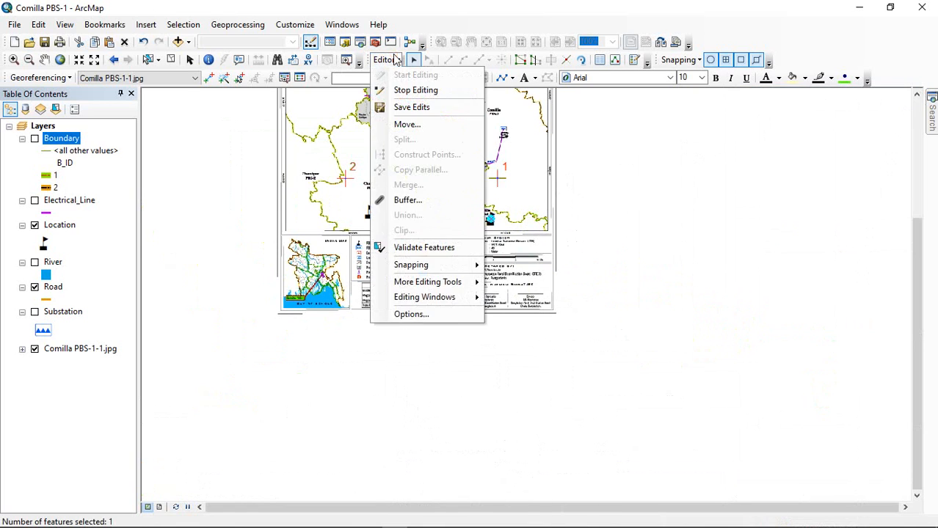
click(408, 88)
click(45, 43)
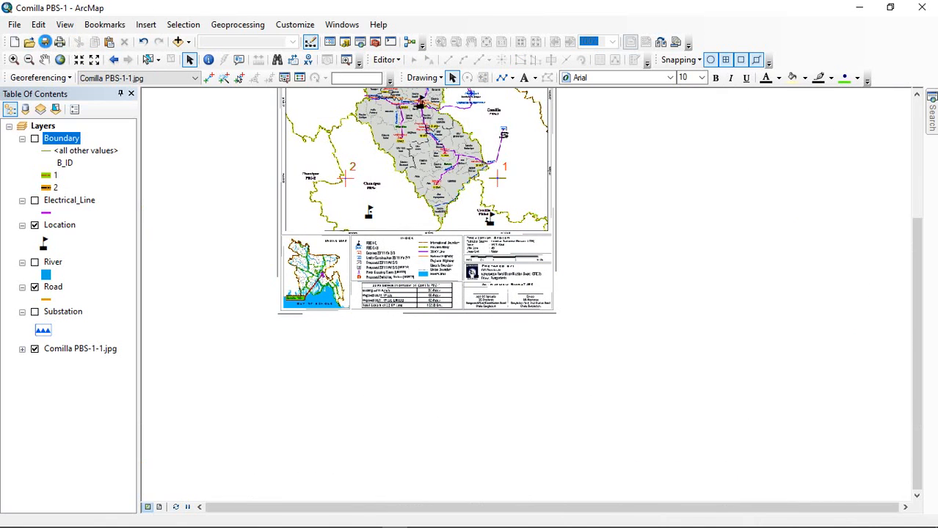
- Hide the scanned map and turn on Location labels from the L_Name field, defining classes of features and labelling each class differently
scroll(440, 288, up, 2)
scroll(441, 288, up, 1)
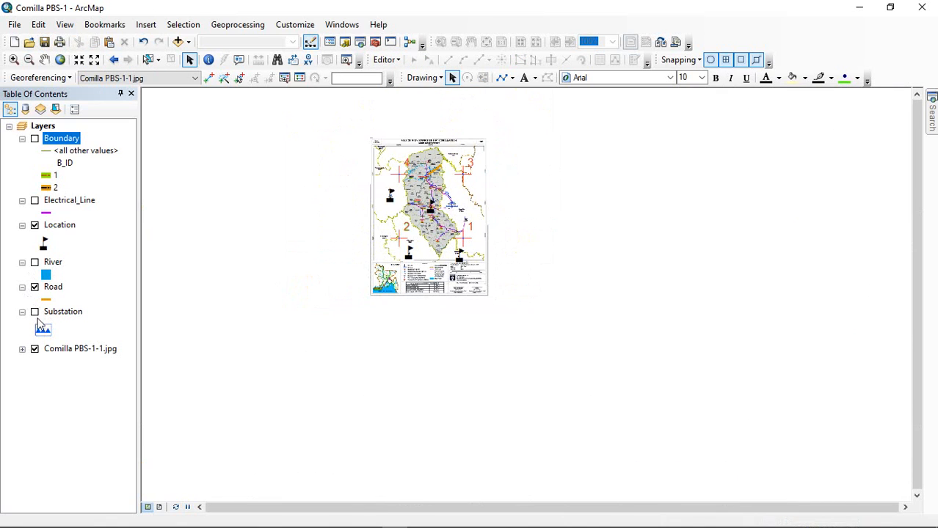
scroll(341, 154, down, 2)
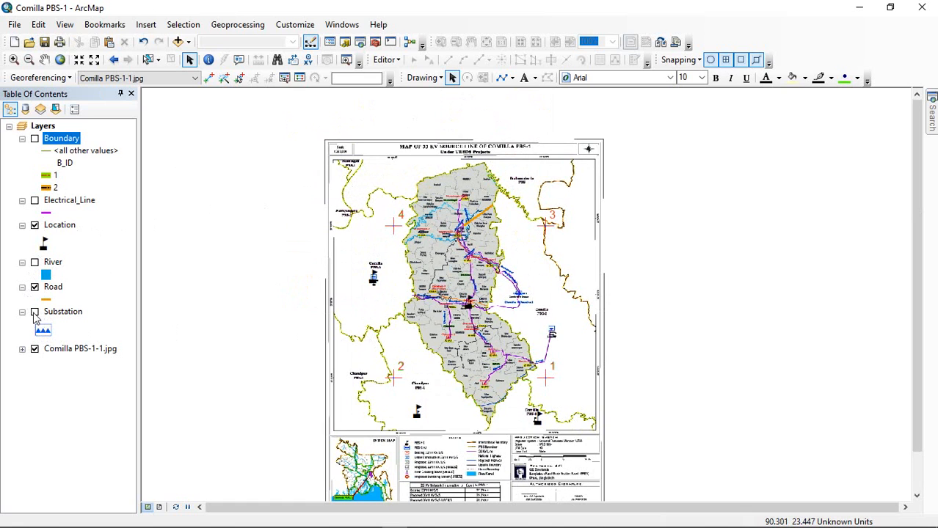
click(34, 349)
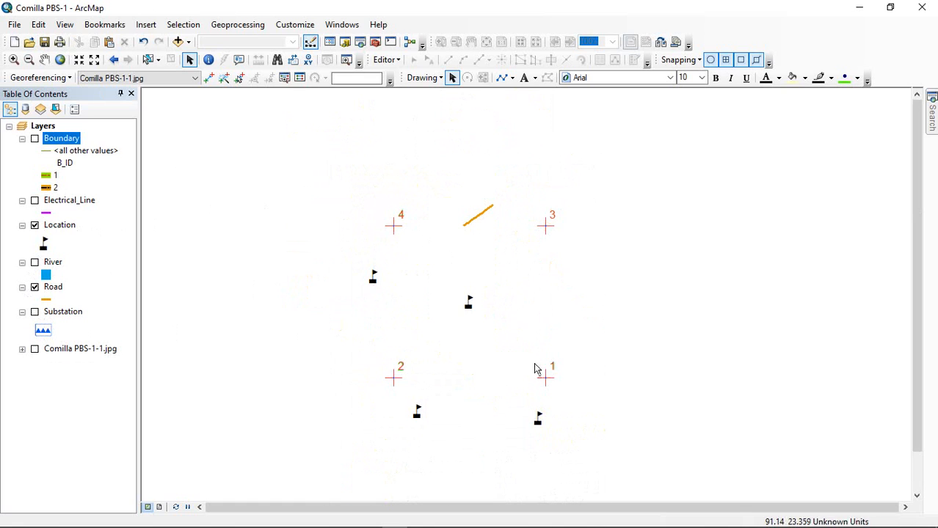
right_click(57, 226)
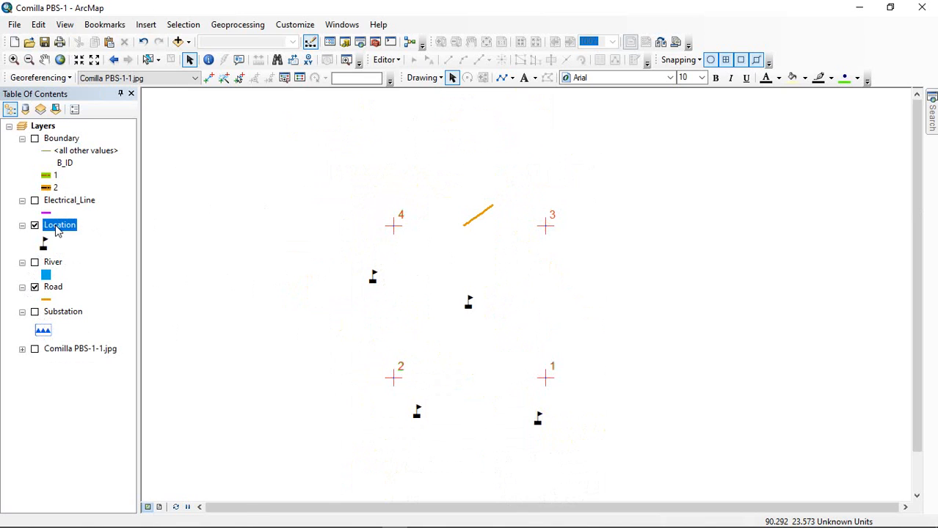
click(117, 495)
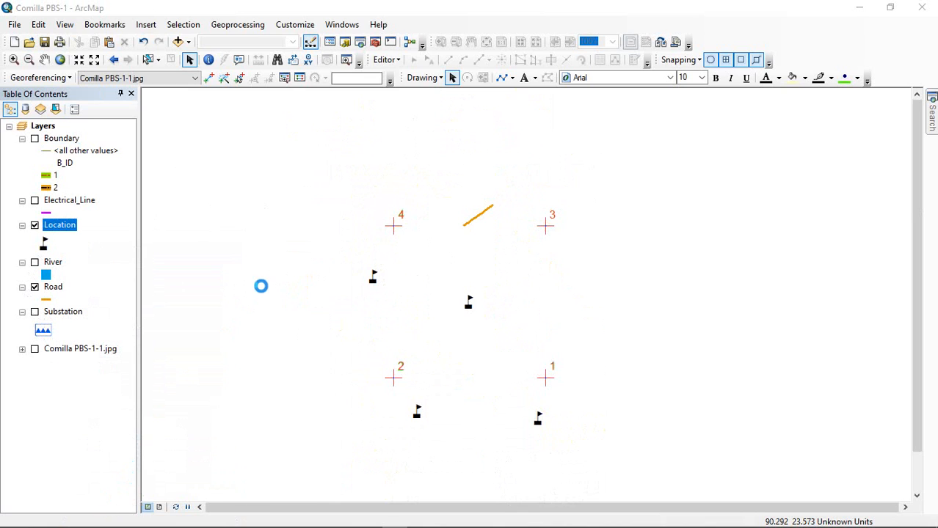
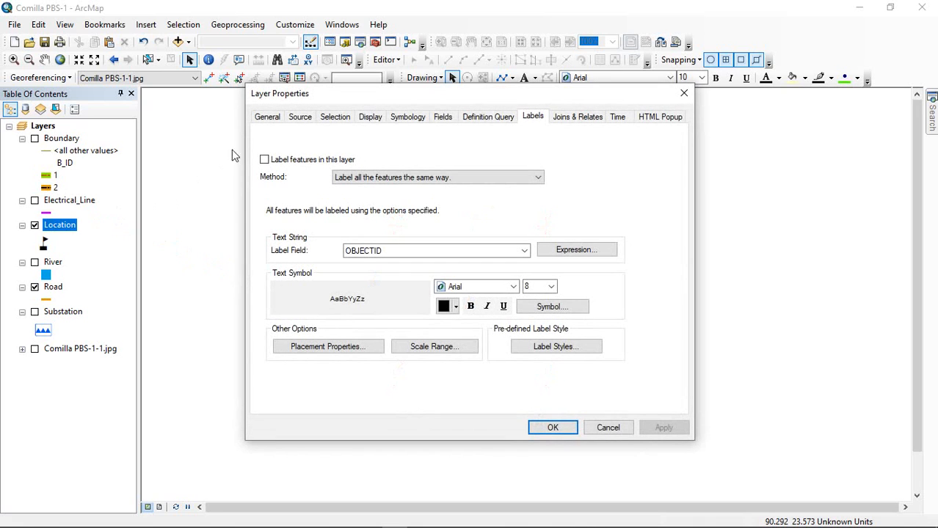
click(264, 160)
click(357, 178)
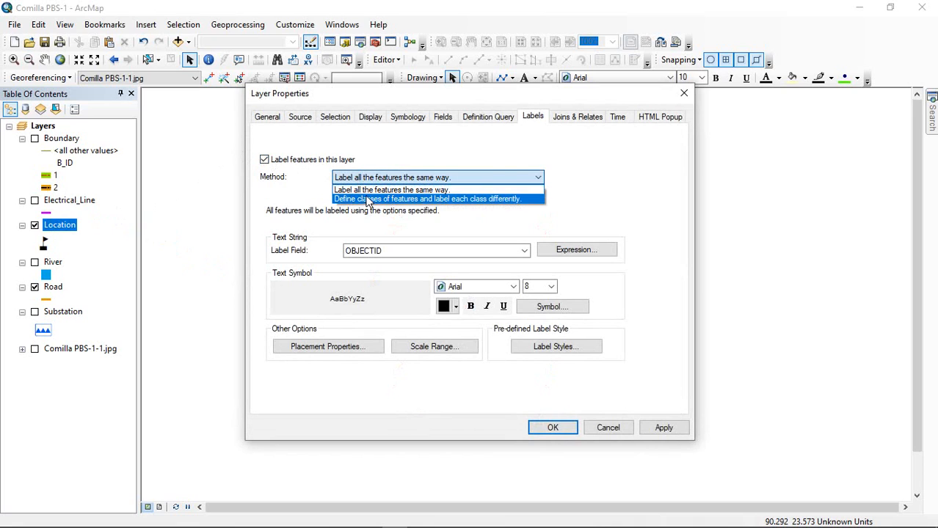
click(368, 199)
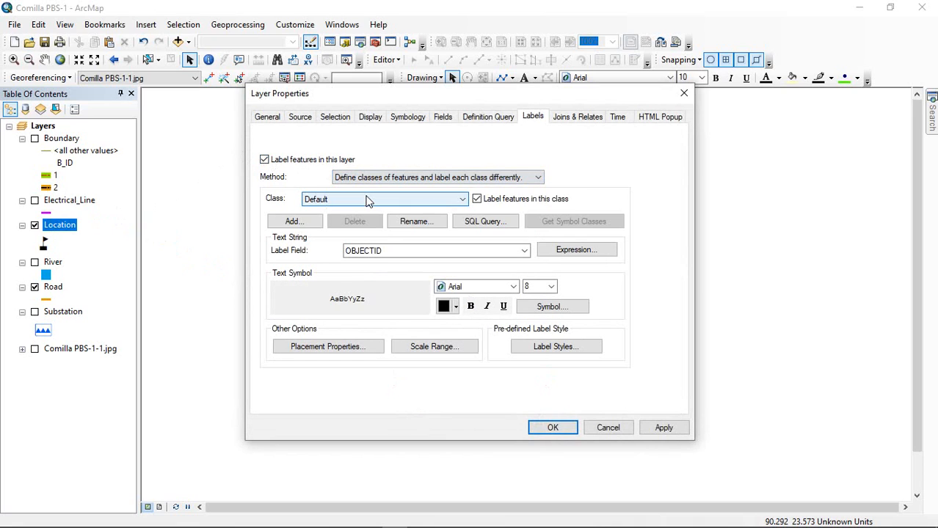
click(460, 252)
click(402, 281)
- Set the Location label font to Times New Roman and accept the layer properties
click(478, 287)
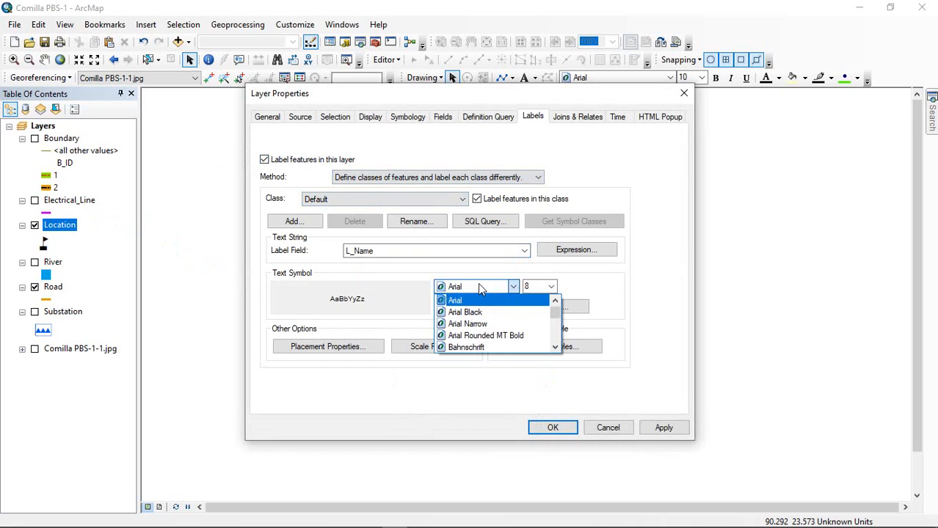
click(479, 289)
text(ti)
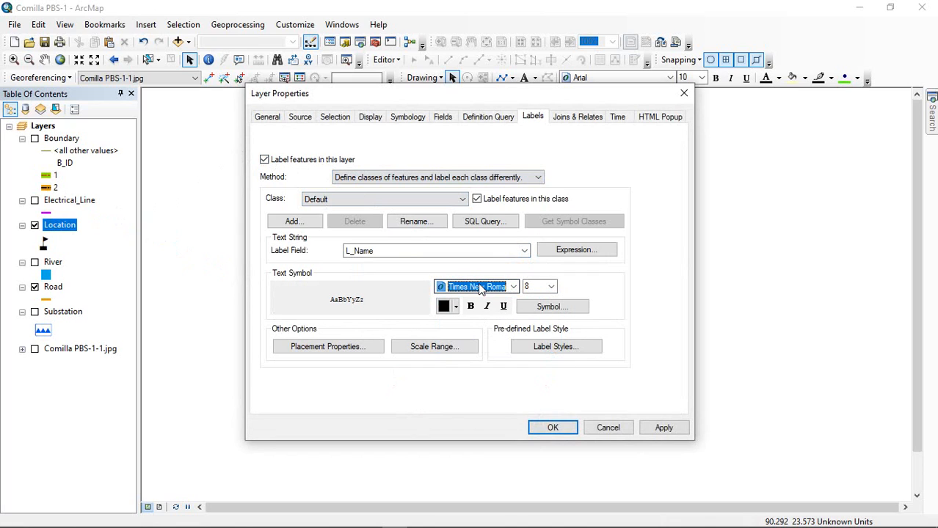
key(Return)
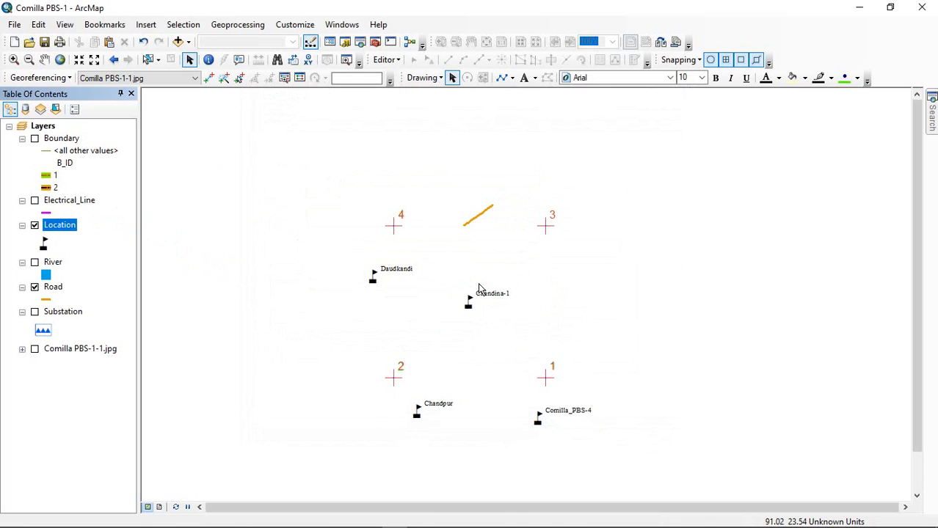
- Reopen the Location layer's properties and set the labelling method to define classes of features and label each class differently
right_click(58, 228)
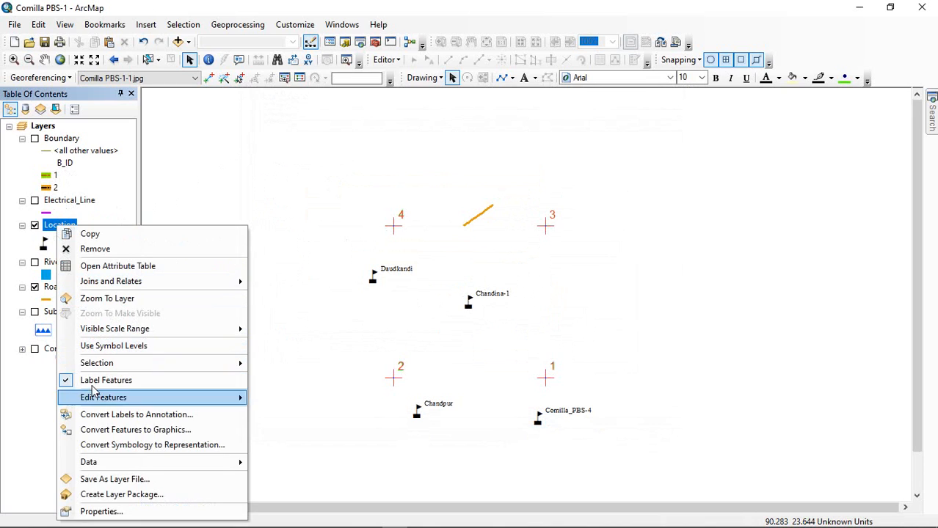
click(93, 511)
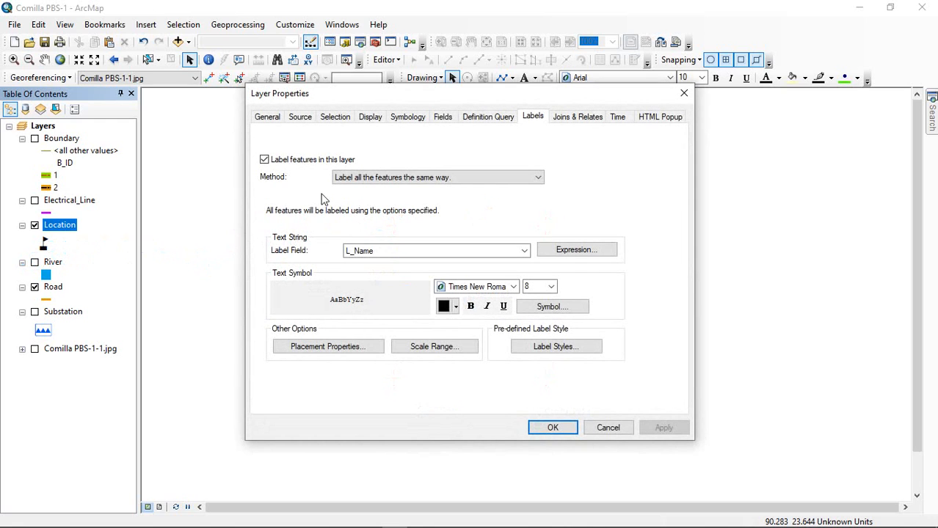
click(336, 177)
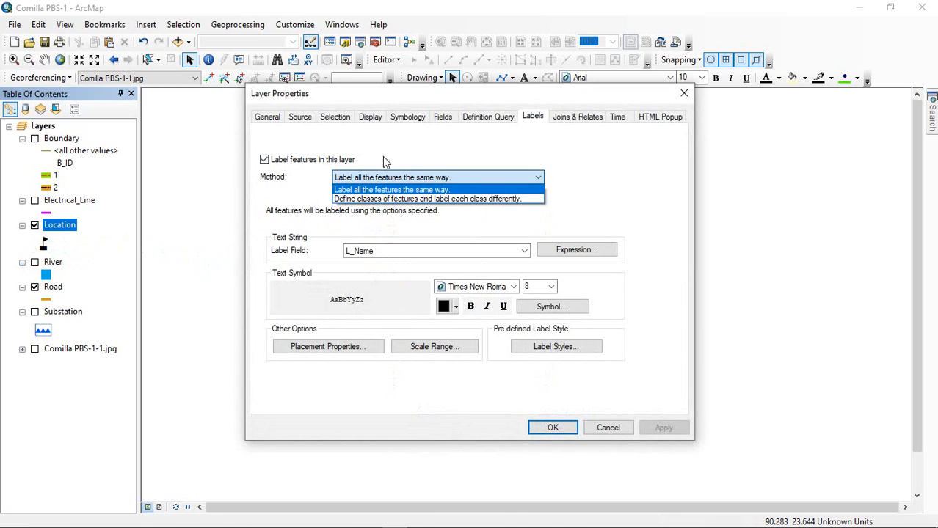
click(377, 199)
- Symbolize the Location layer by unique values of the L_ID field and add all values
click(406, 117)
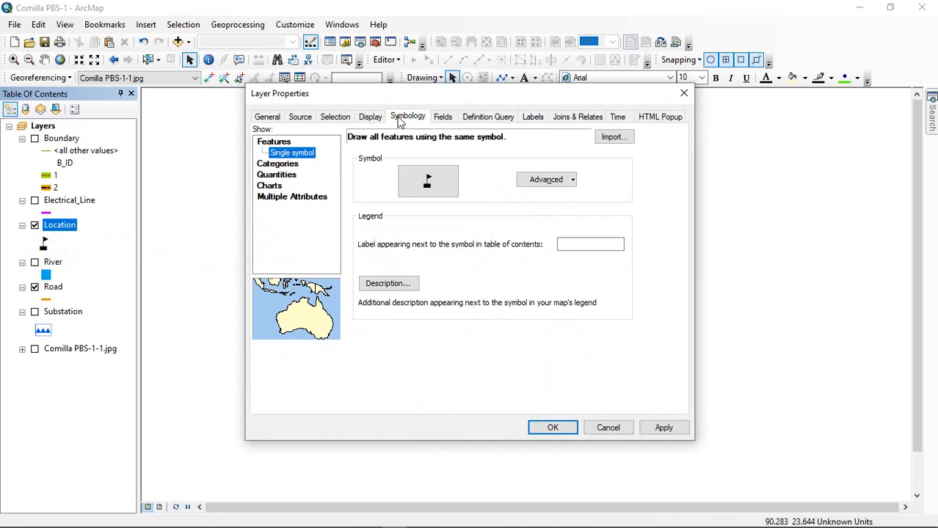
click(284, 168)
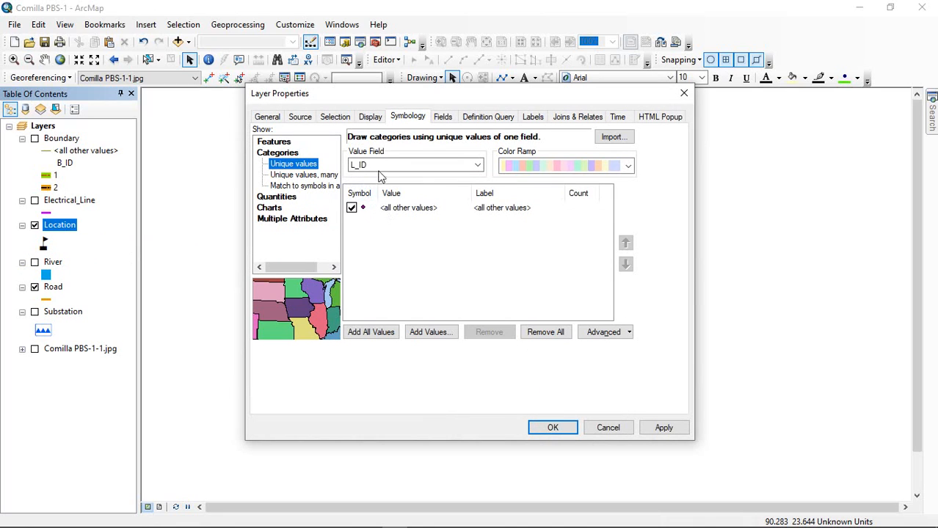
click(394, 331)
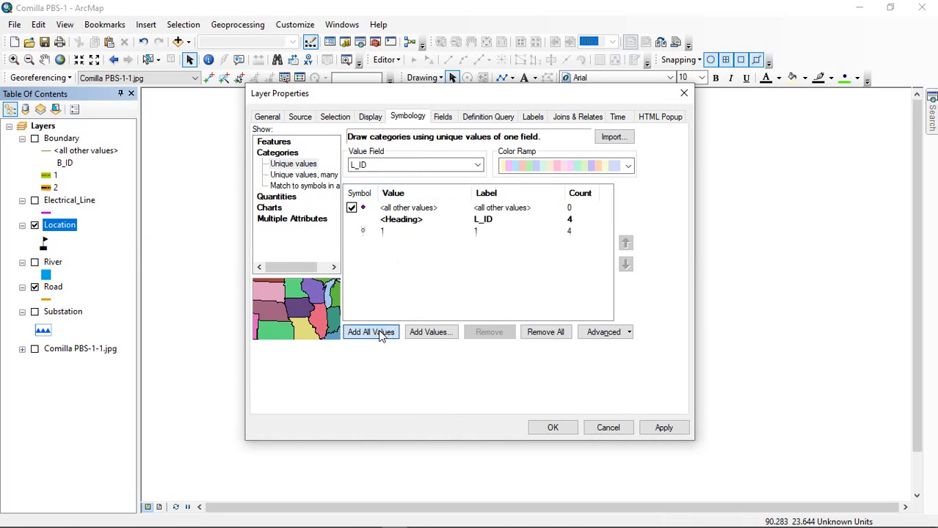
- Assign the L_PBS_HQ symbol to Location value 1 and apply the symbology
click(362, 231)
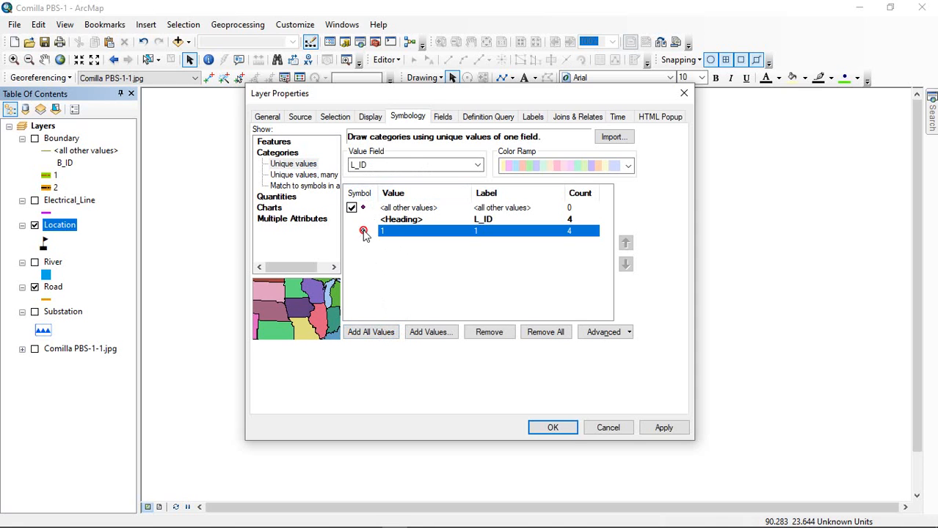
double_click(365, 234)
click(147, 222)
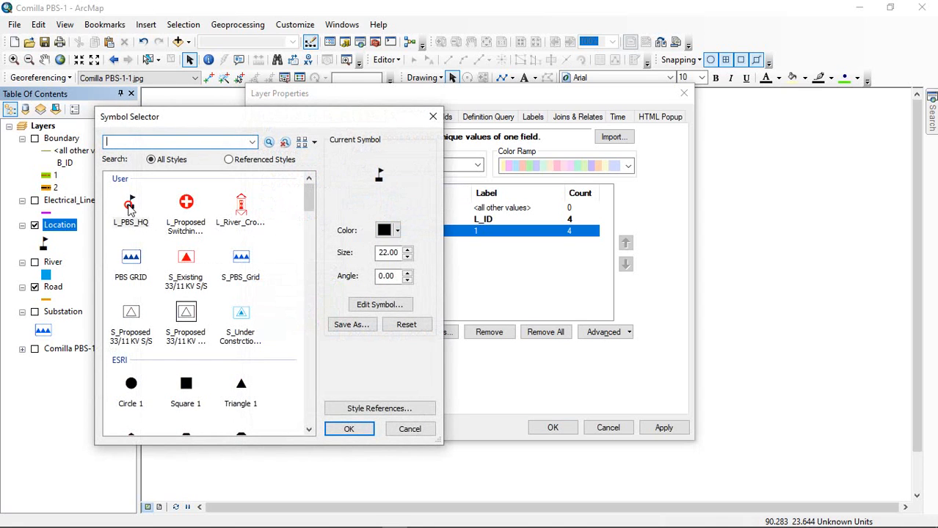
click(352, 428)
click(661, 429)
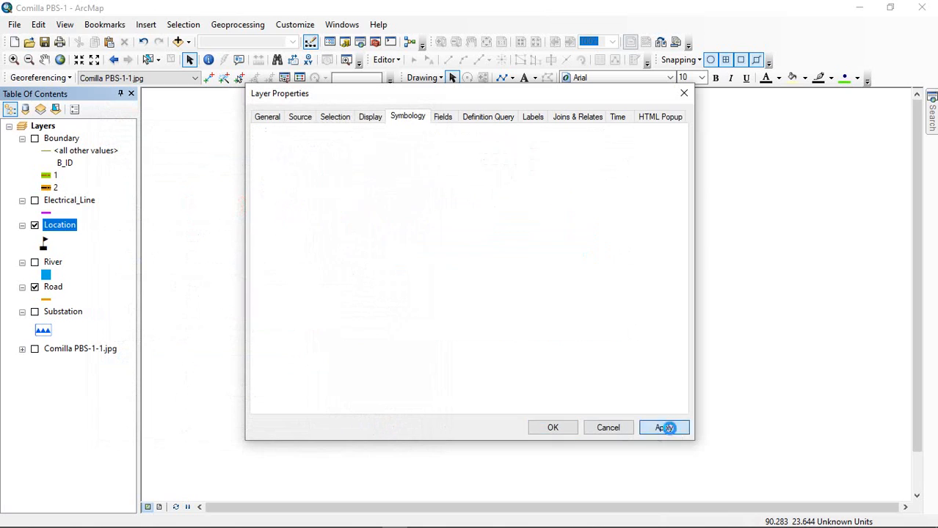
- Accept the Location layer's symbology and review the Location attribute table
click(552, 428)
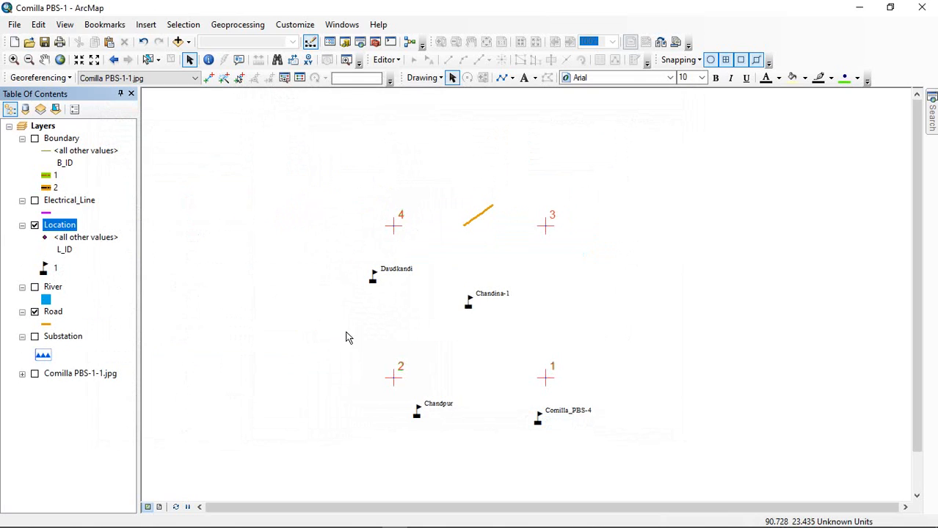
right_click(67, 228)
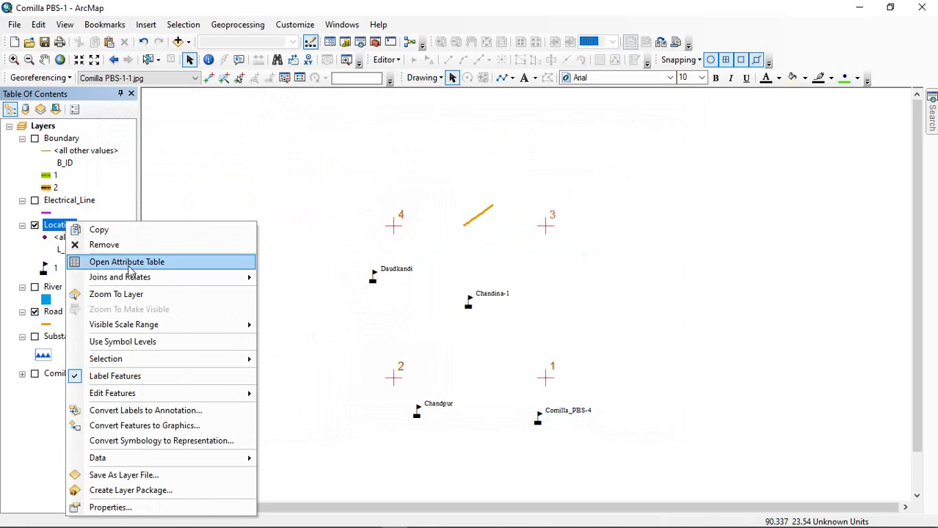
click(128, 261)
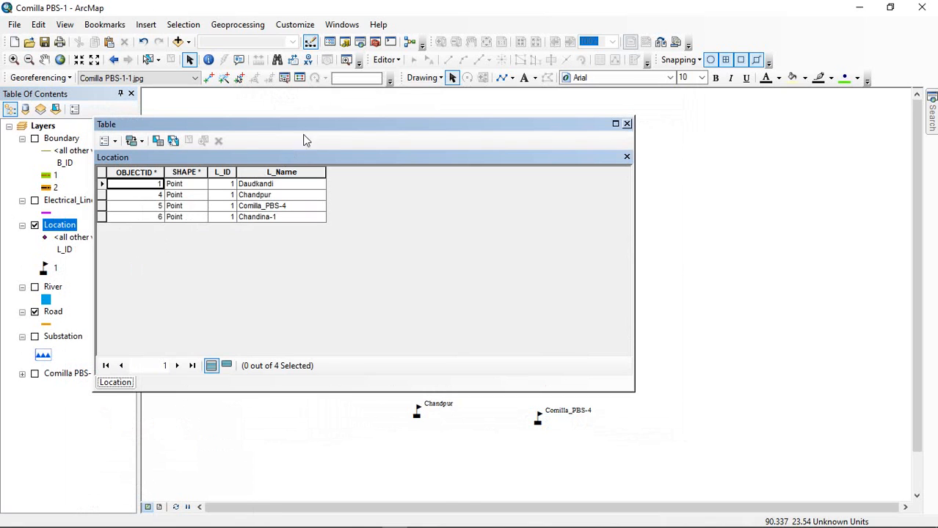
drag(374, 130, 750, 118)
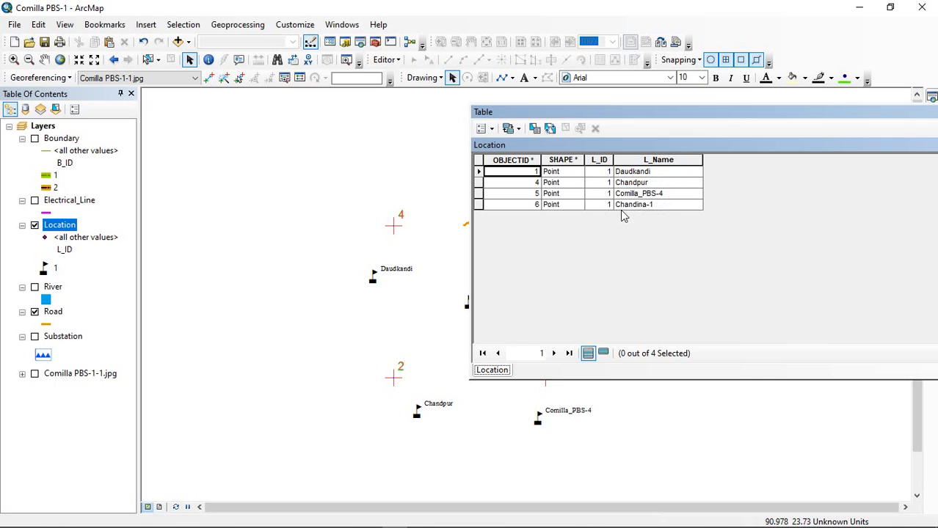
drag(656, 136, 444, 164)
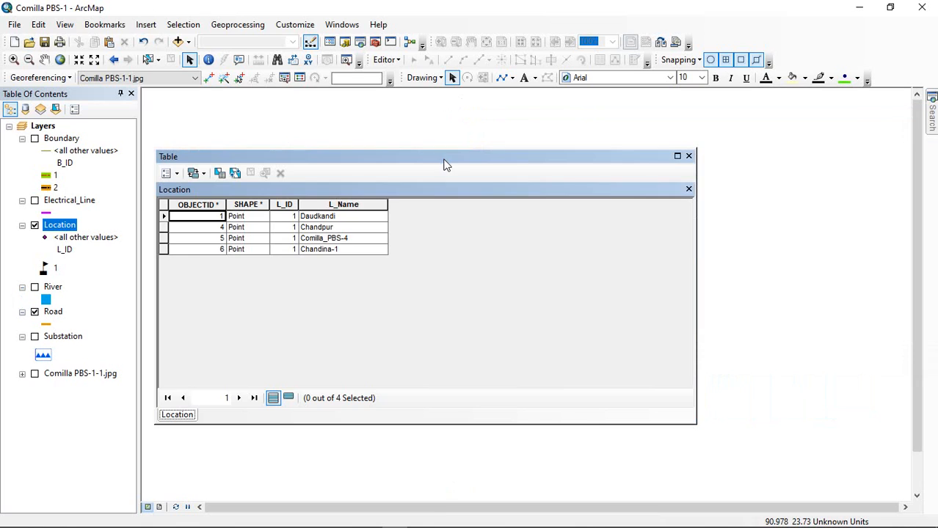
click(689, 155)
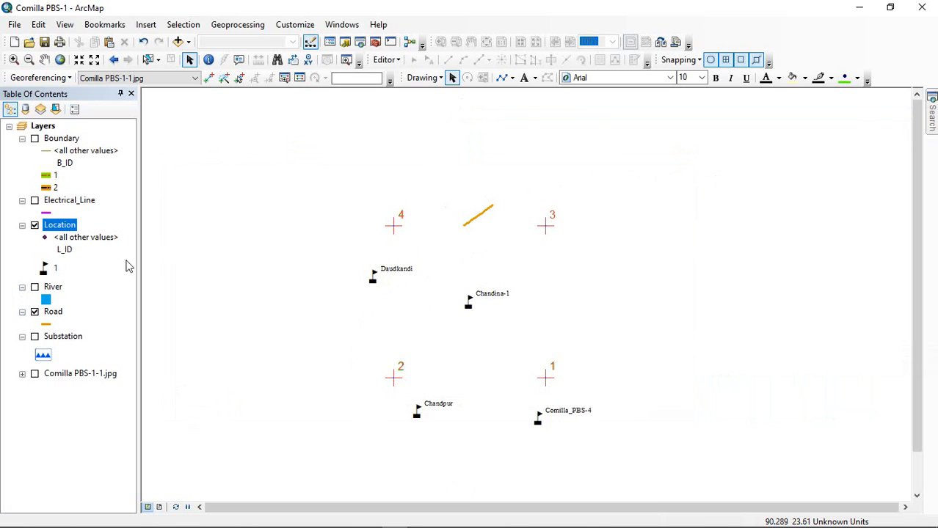
- Turn on the River and Substation layers and start an edit session with the Substation feature template selected
click(35, 288)
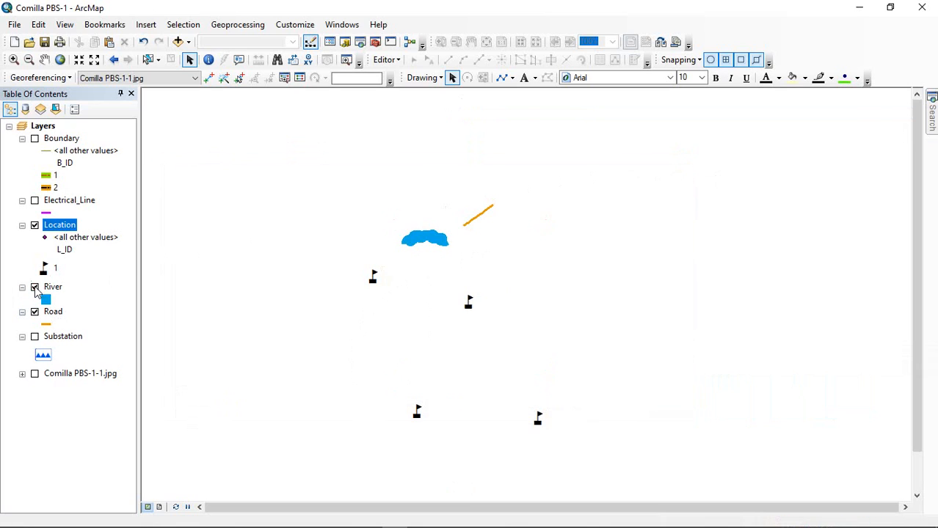
click(34, 338)
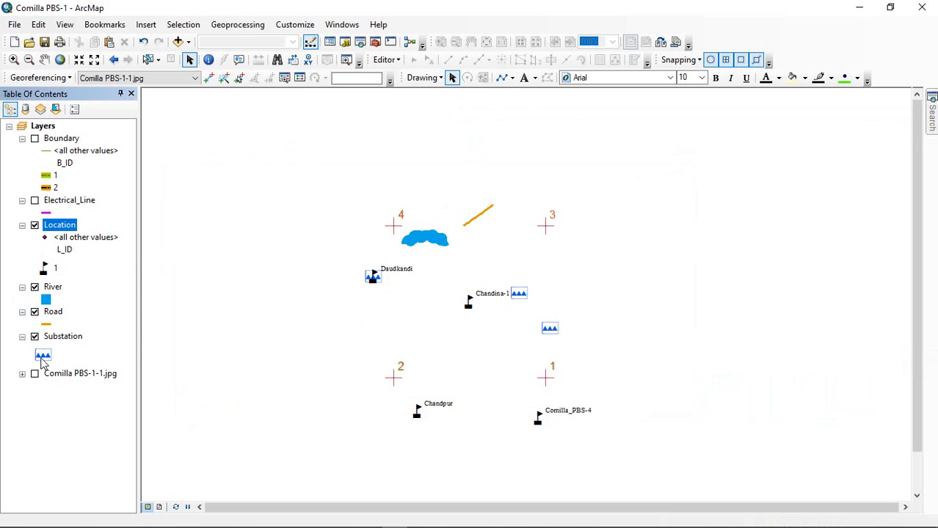
click(383, 60)
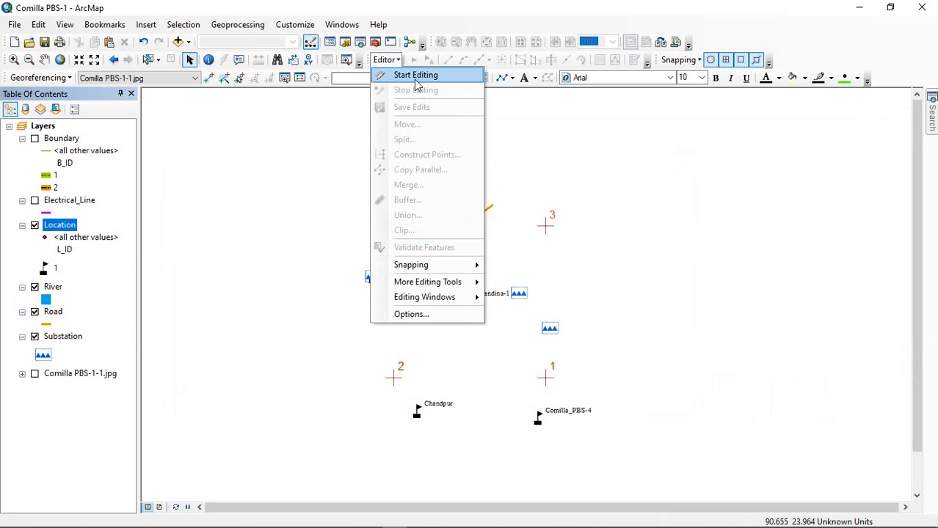
click(415, 79)
click(386, 60)
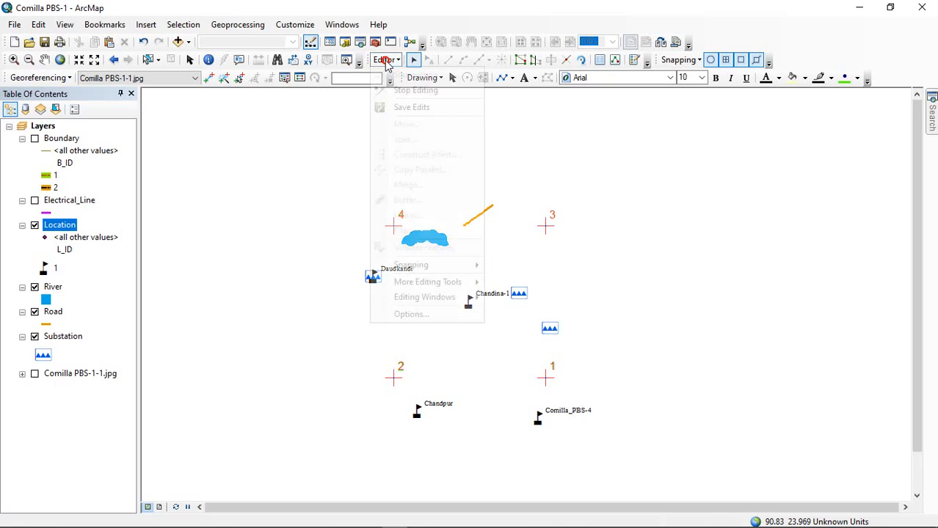
click(387, 62)
click(634, 60)
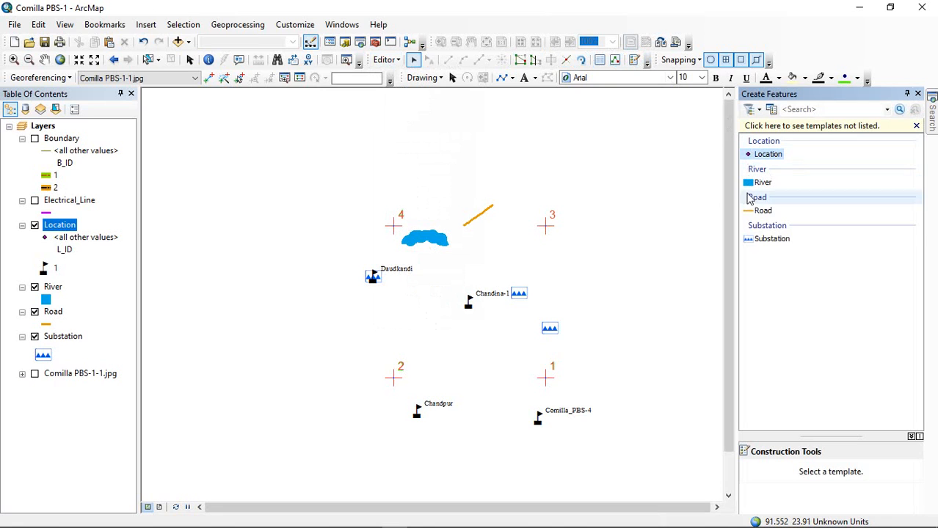
click(752, 239)
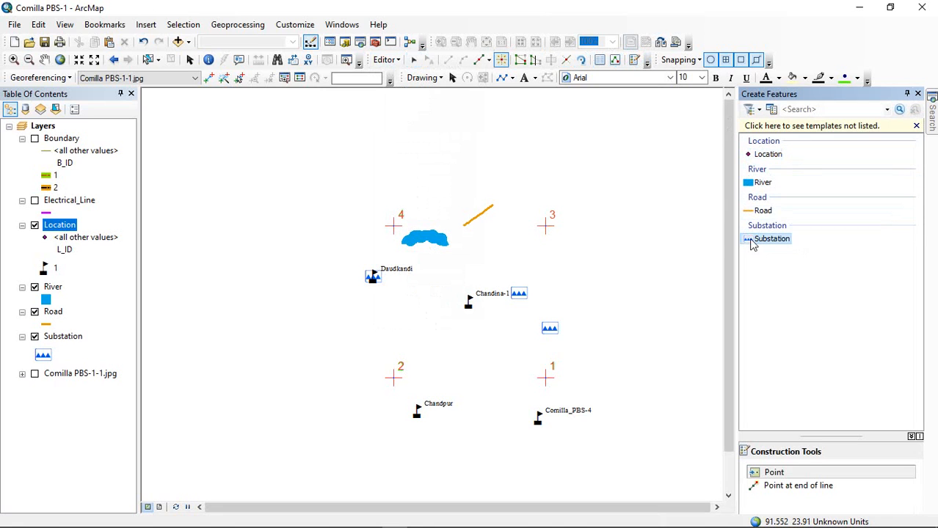
- Change the Substation layer's symbol to Circle 1
click(43, 358)
click(133, 384)
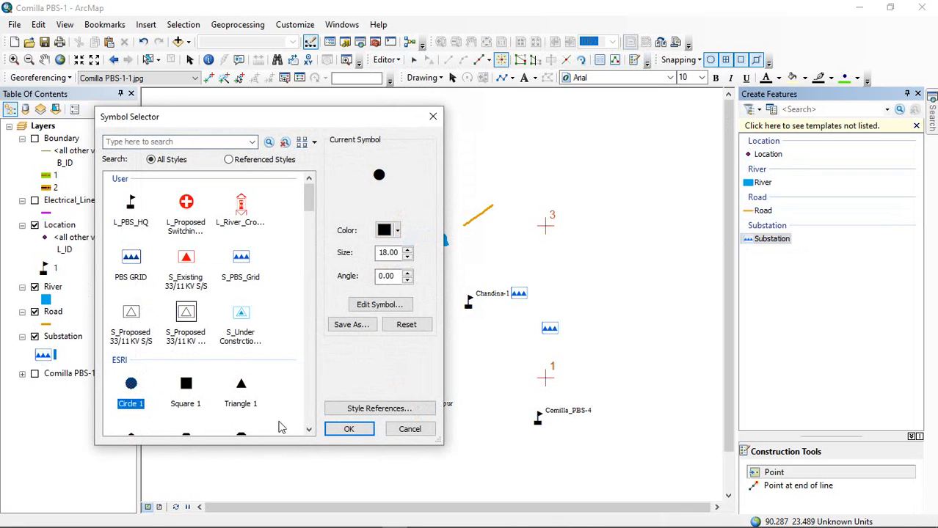
click(349, 429)
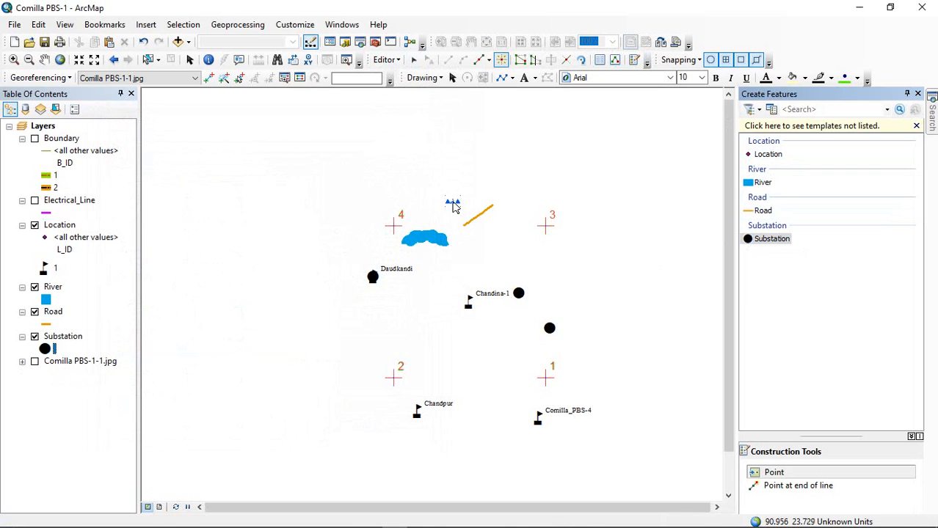
- Show the Comilla PBS-1-1.jpg image and place Substation points at Debidwar-3 (Rajamahar) and Chandina-3
click(34, 362)
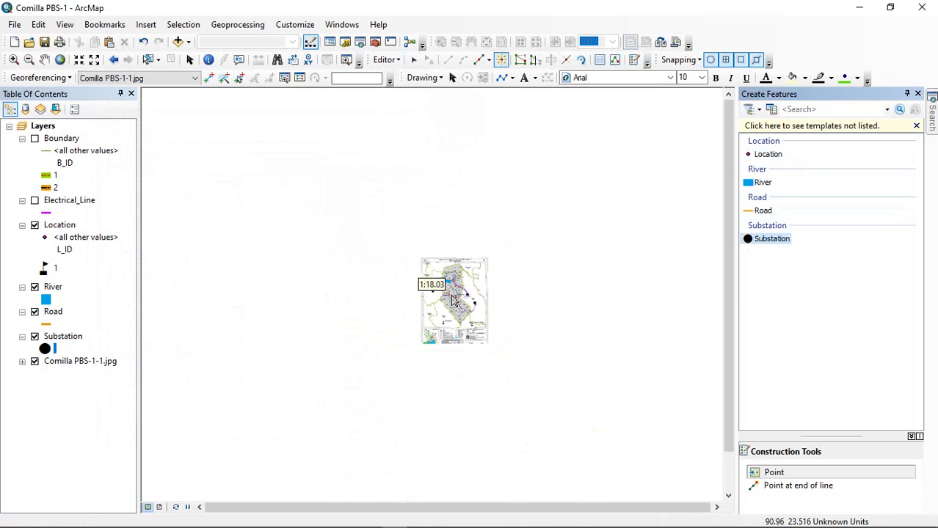
scroll(453, 301, up, 5)
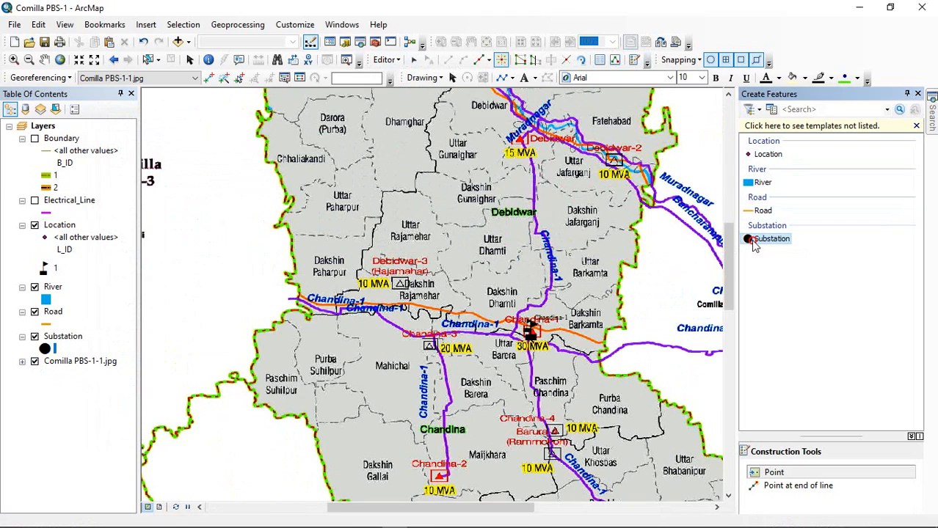
scroll(403, 295, up, 2)
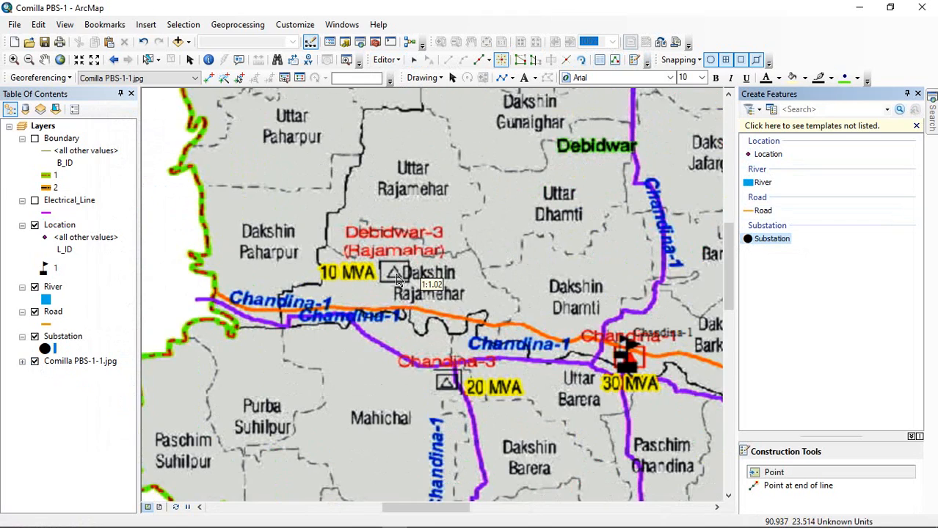
click(395, 273)
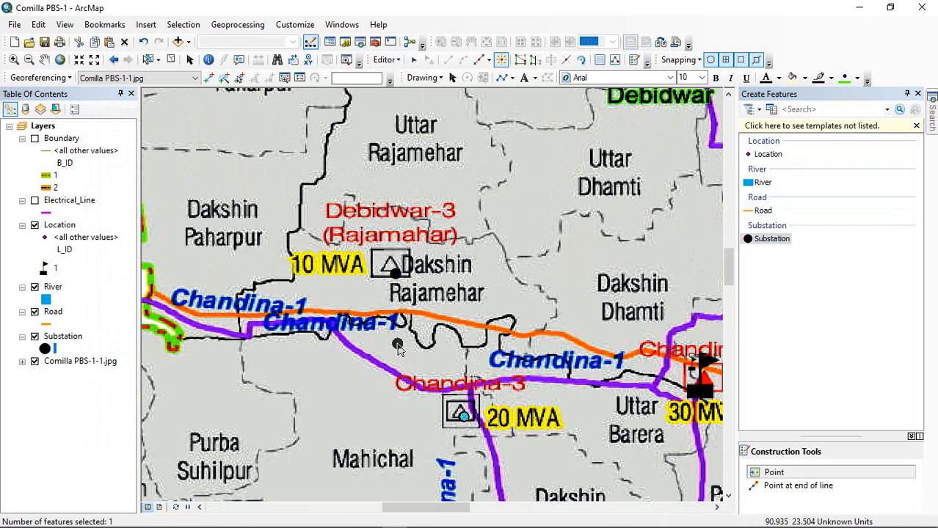
- Place Substation points on the Debidwar-2 and Debidwar substation symbols of the scanned map
scroll(400, 343, down, 4)
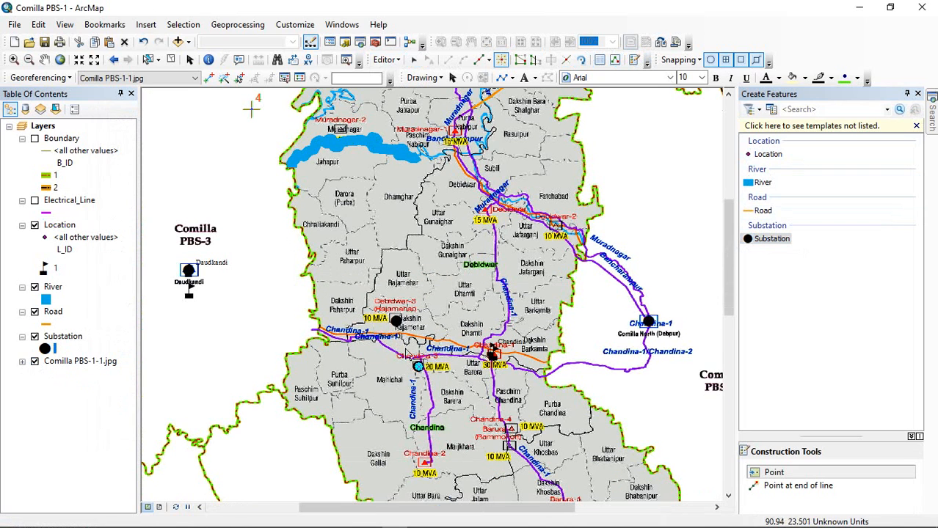
scroll(525, 246, up, 4)
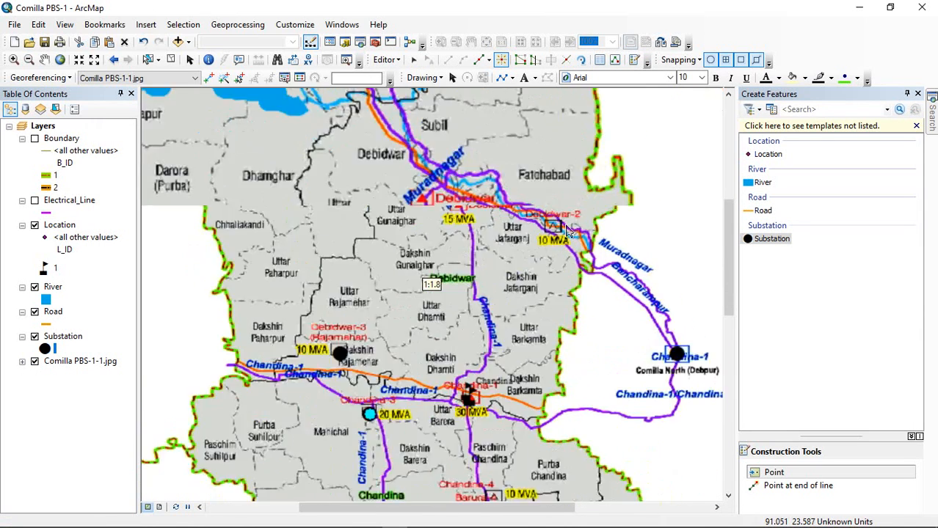
click(540, 229)
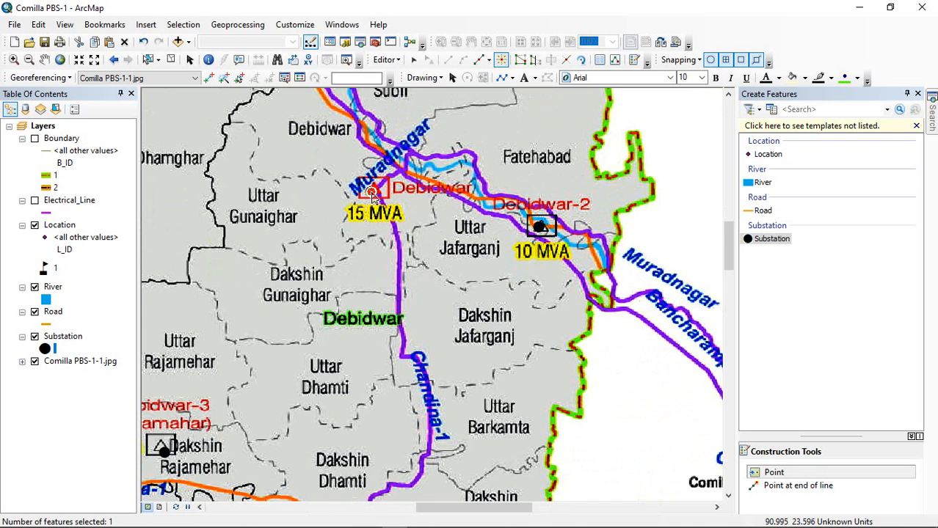
- Place Substation points on the Muradnagar-1 and Muradnagar-2 substation symbols of the scanned map
scroll(372, 194, down, 4)
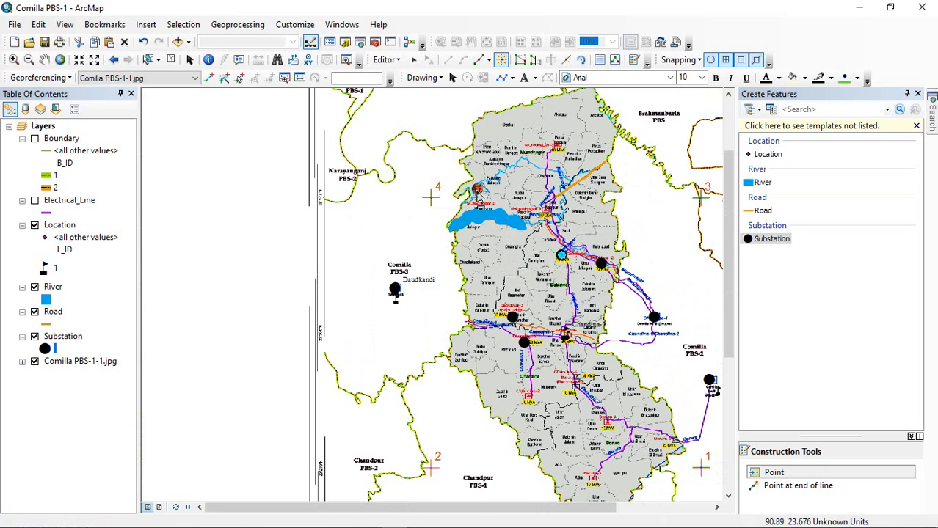
scroll(479, 192, up, 4)
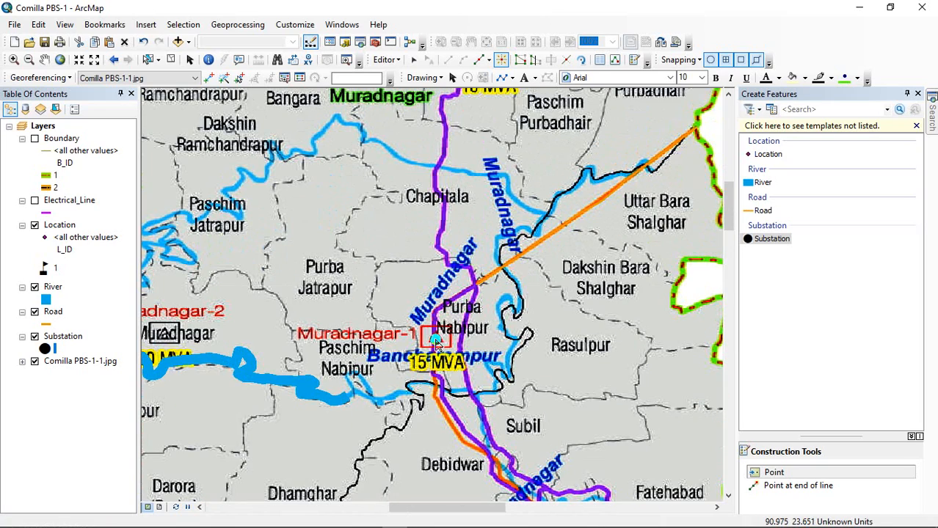
scroll(569, 258, down, 3)
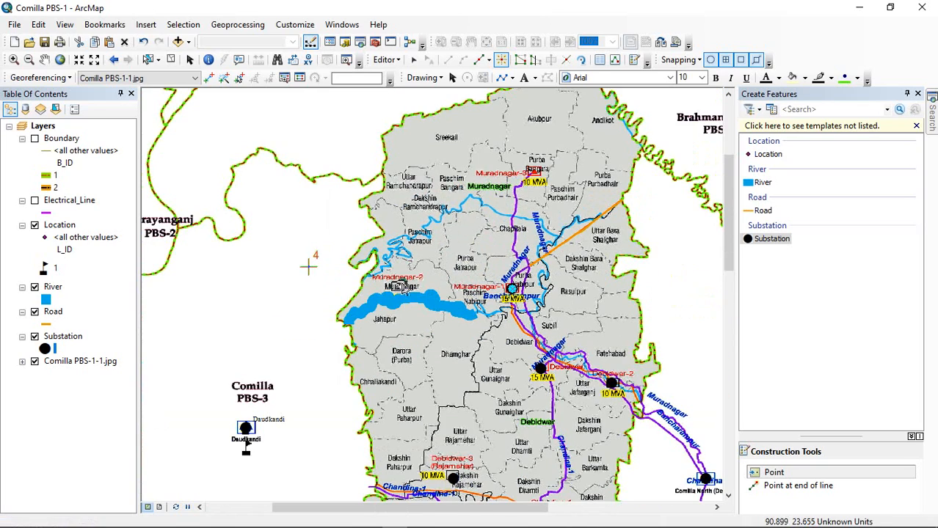
scroll(481, 264, down, 2)
scroll(480, 268, up, 2)
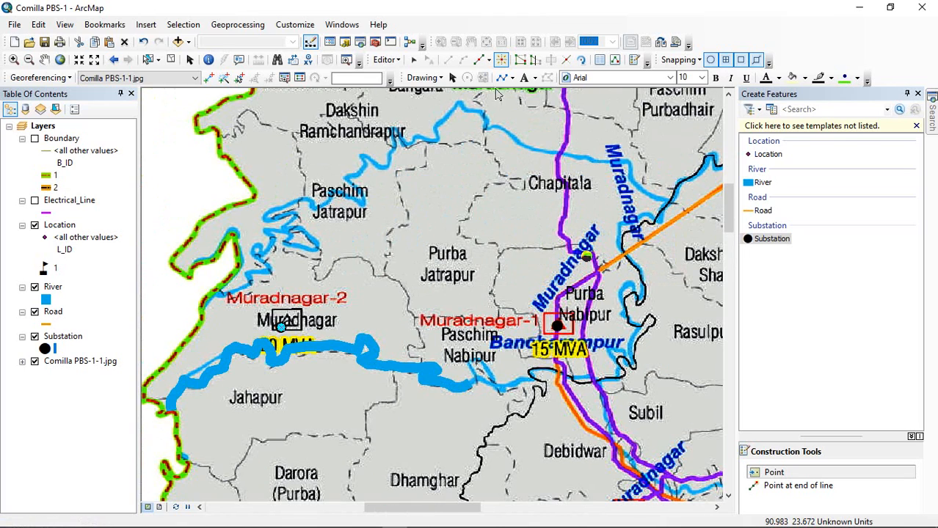
- Stop editing the Substation points and save the map document
click(386, 60)
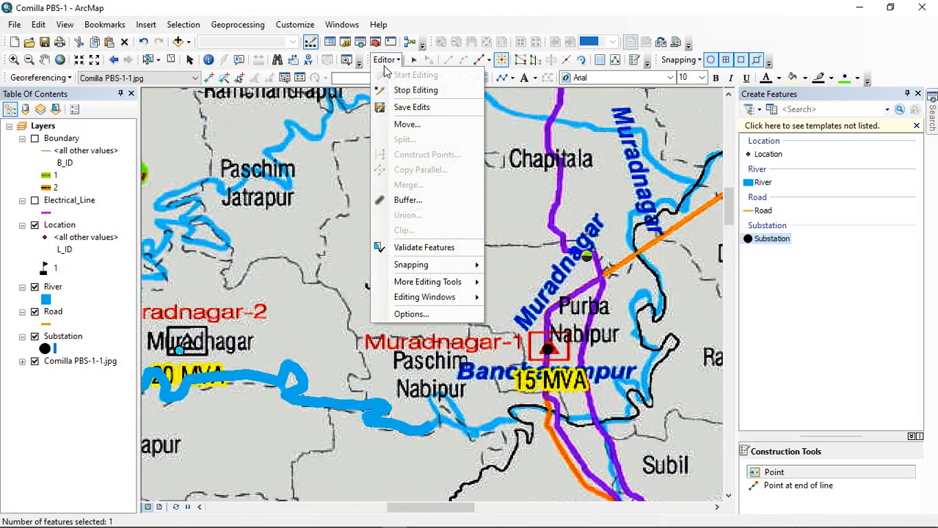
click(400, 89)
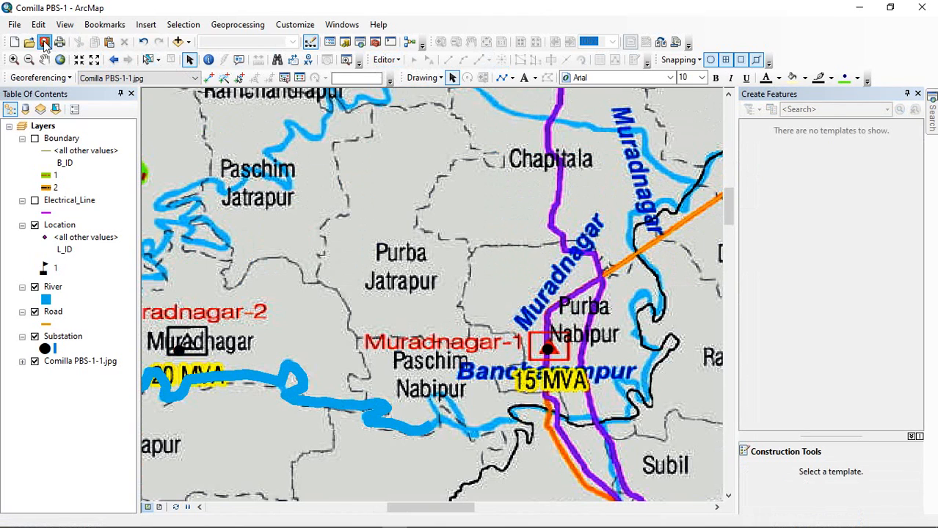
- Hide the Location, River and Road layers, leaving only the Substation points over the Comilla PBS-1-1.jpg image
click(34, 361)
scroll(619, 264, up, 3)
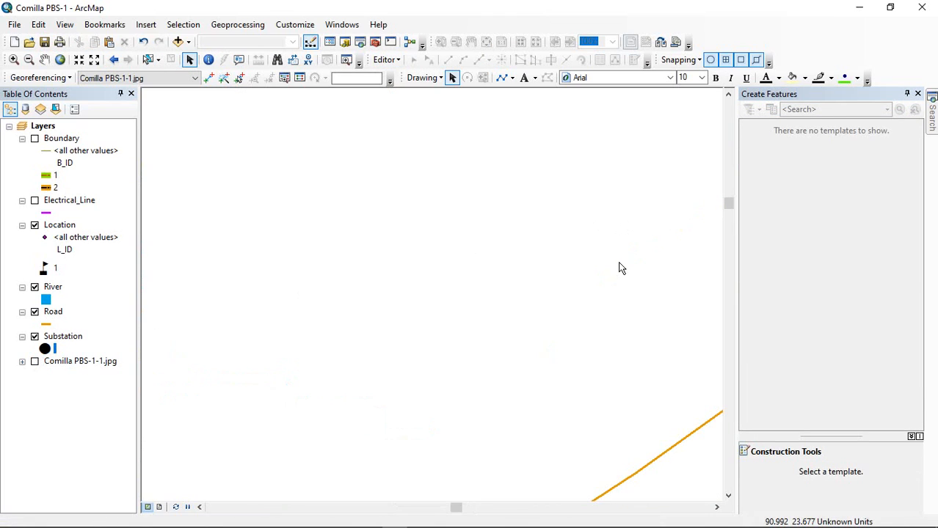
scroll(620, 264, down, 3)
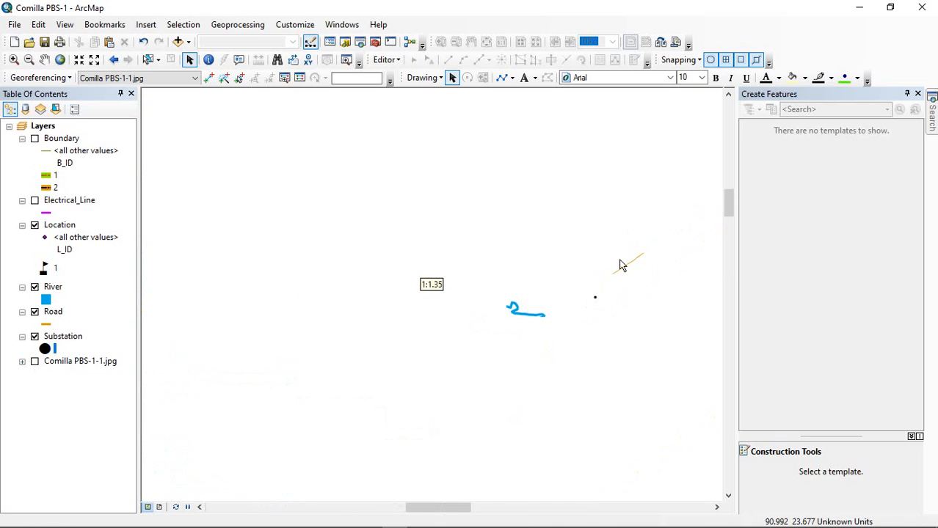
scroll(619, 265, down, 2)
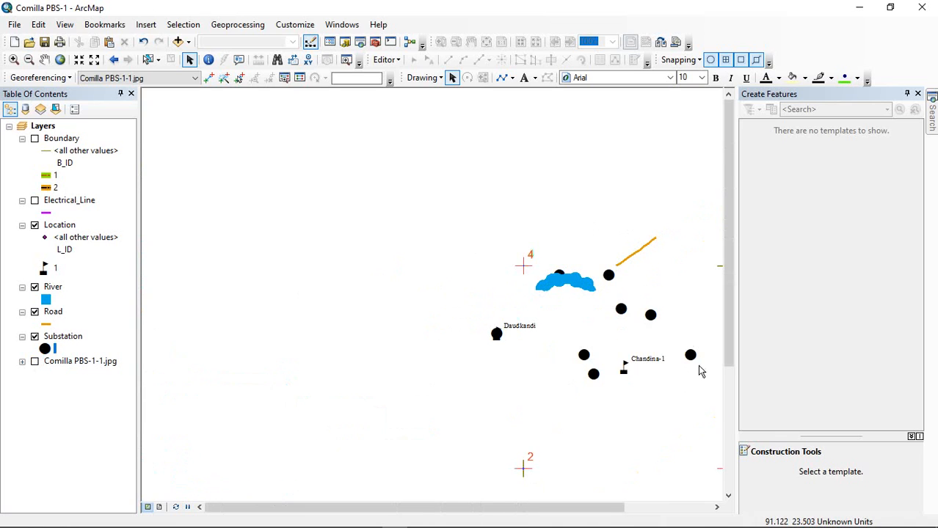
scroll(347, 235, down, 1)
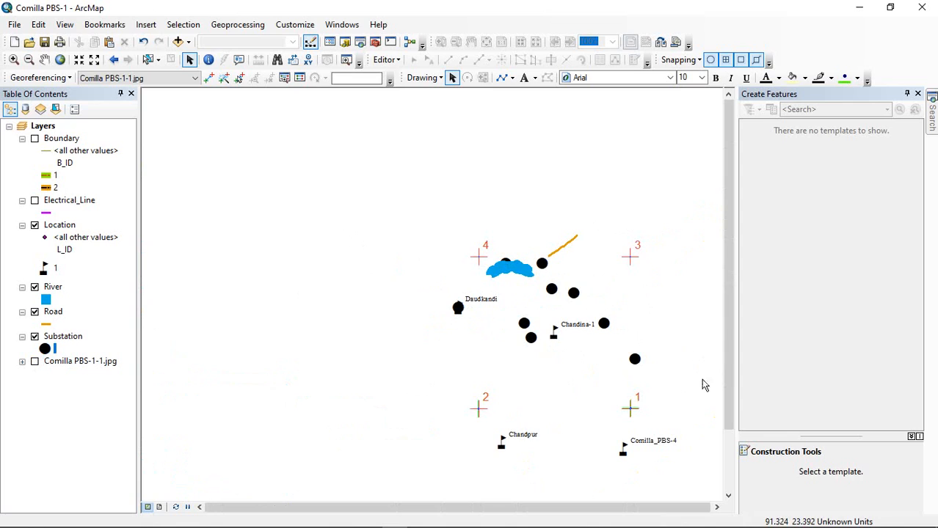
scroll(697, 387, up, 1)
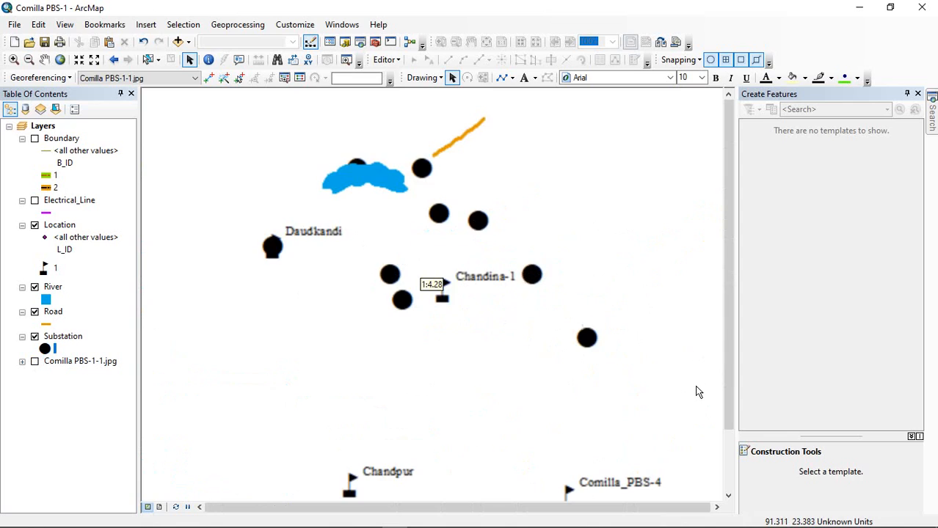
click(35, 226)
click(35, 287)
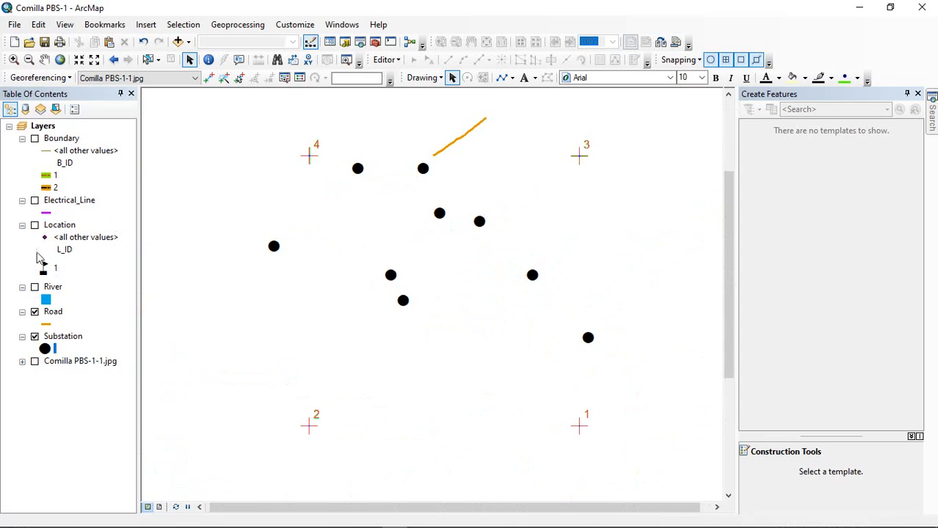
click(34, 312)
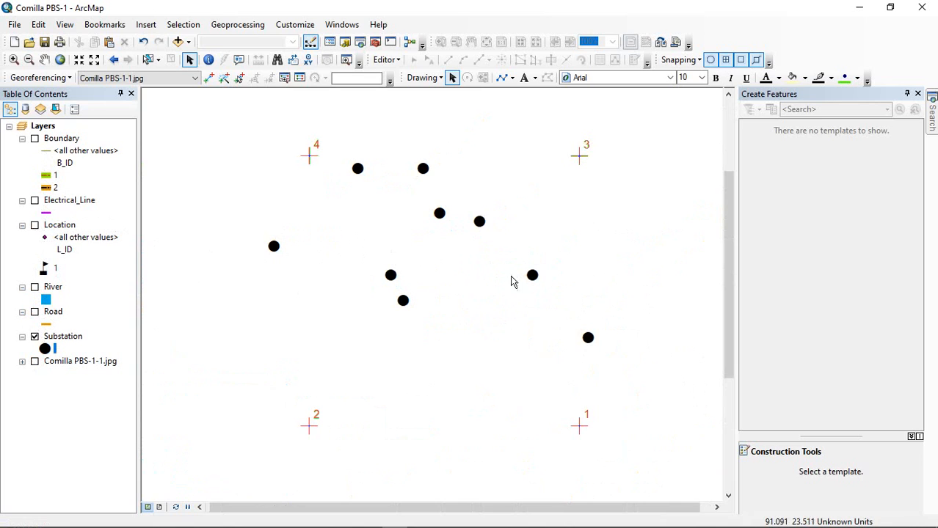
click(35, 362)
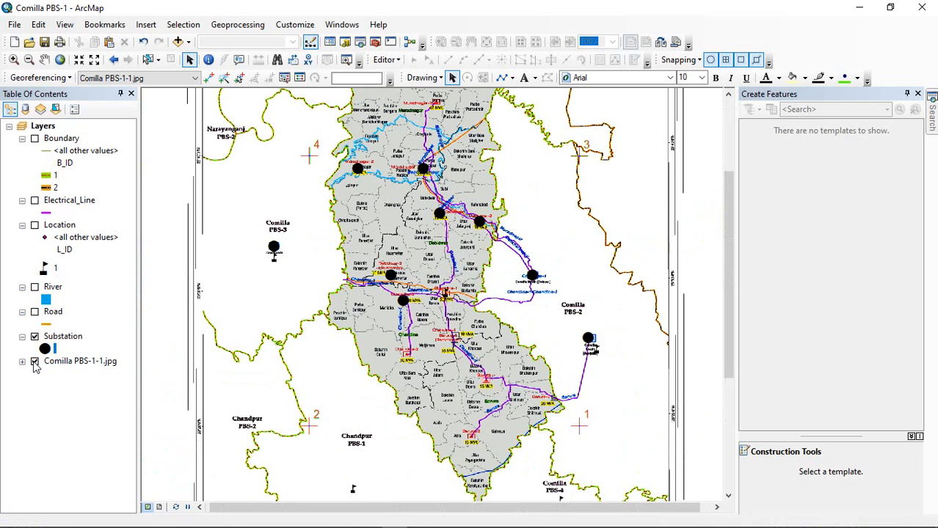
- Reduce the Substation layer's black circle marker symbol to size 8
click(45, 349)
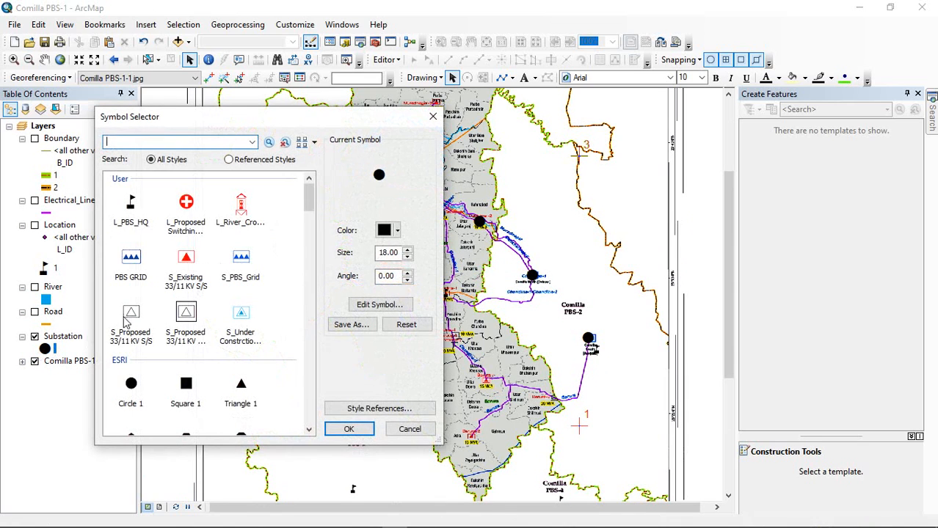
click(408, 257)
click(408, 256)
click(408, 257)
click(408, 257)
click(408, 257)
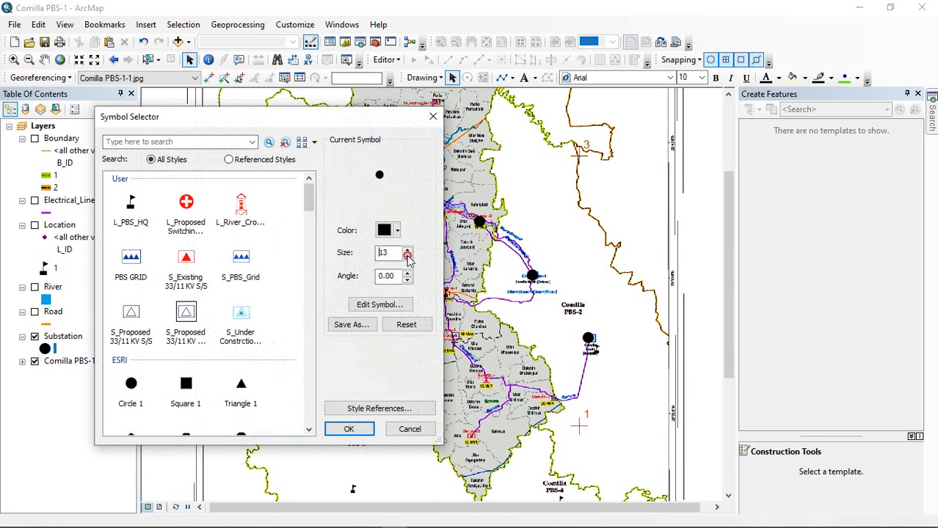
click(408, 257)
click(408, 257)
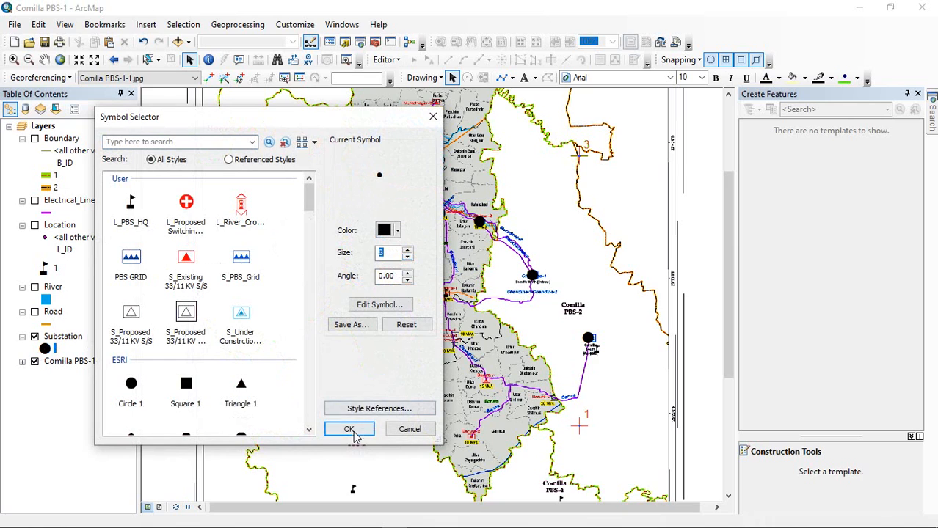
click(349, 430)
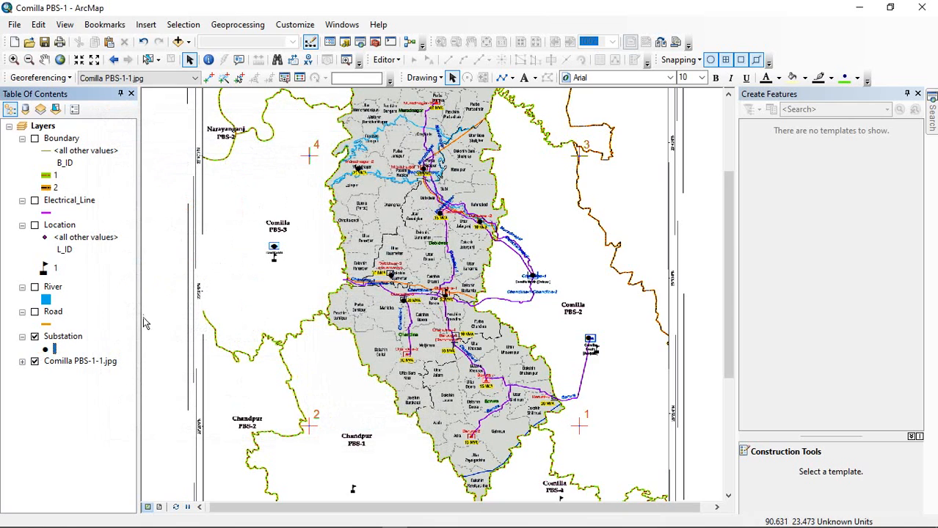
- Add a Short Integer field named S_ID to the Substation attribute table
right_click(62, 336)
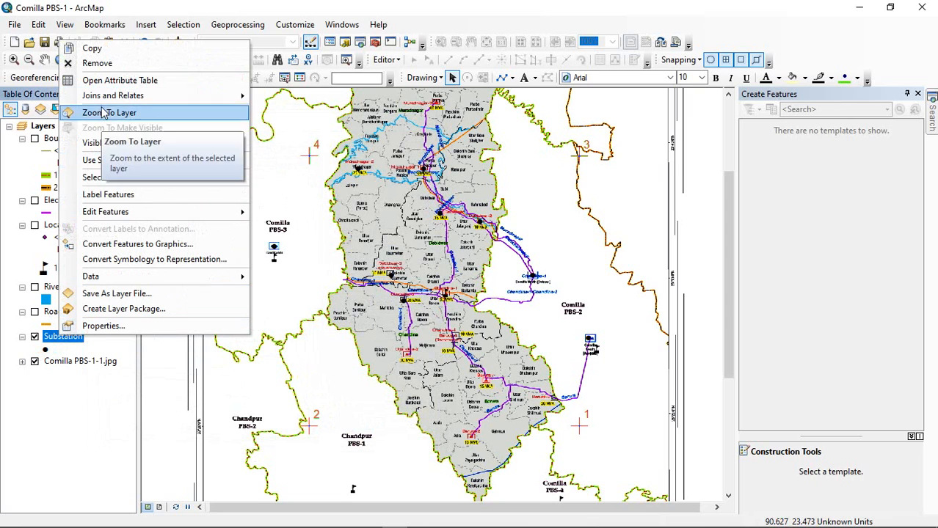
click(111, 80)
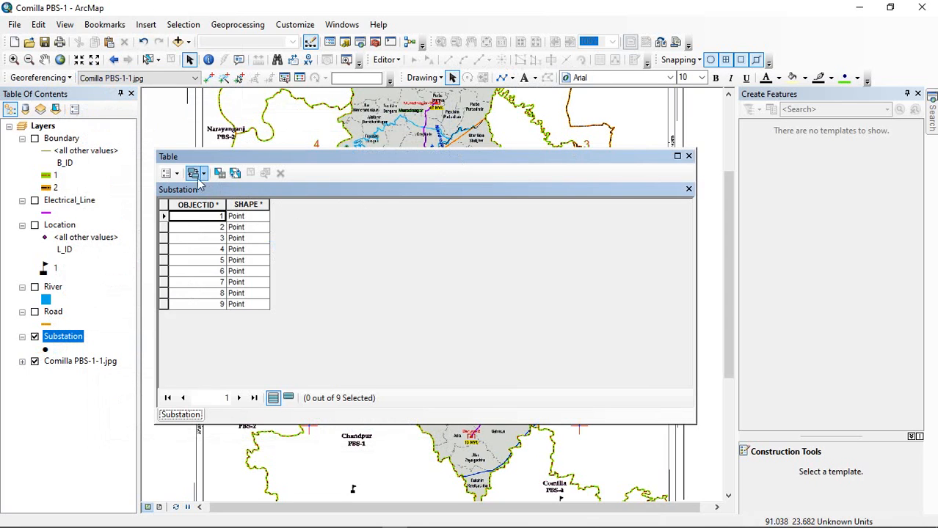
click(168, 174)
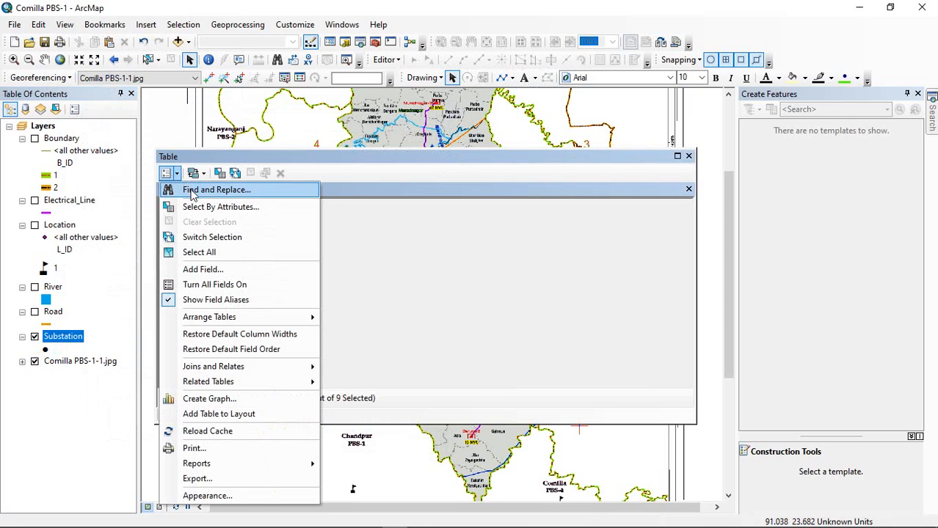
click(208, 270)
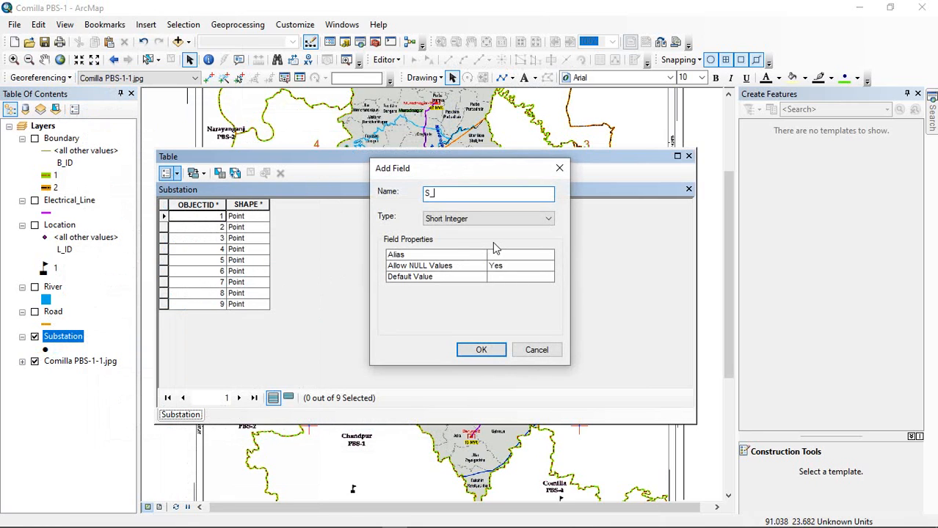
click(481, 350)
- Add a Text field named S_Name to the Substation table, narrow its column and close the table
click(169, 173)
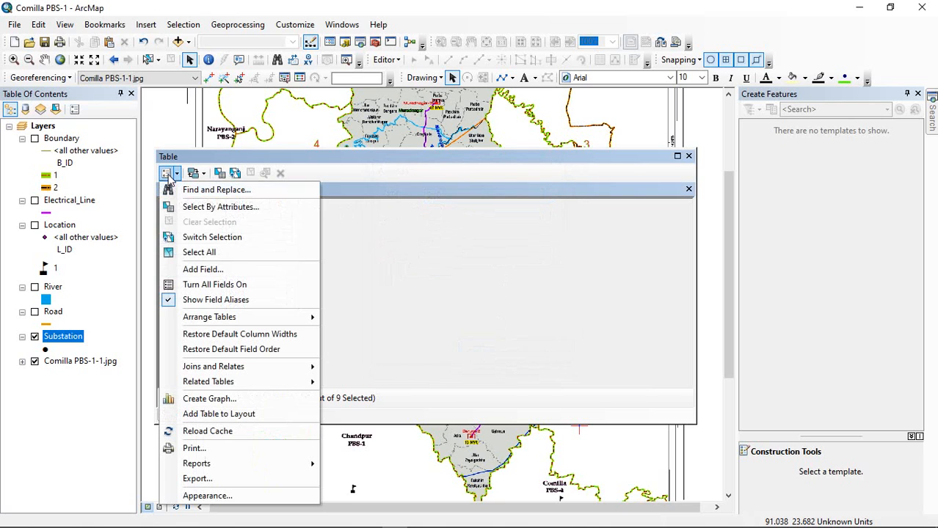
click(213, 268)
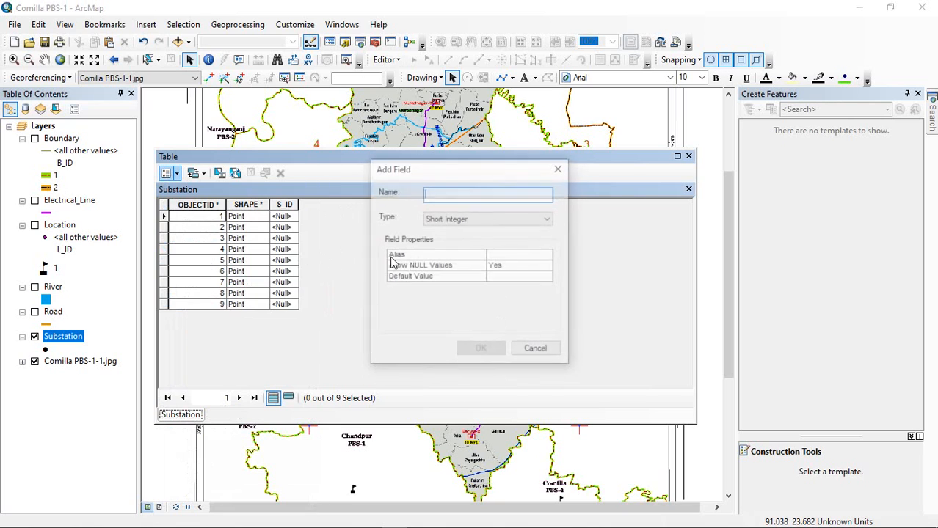
text(S_Name)
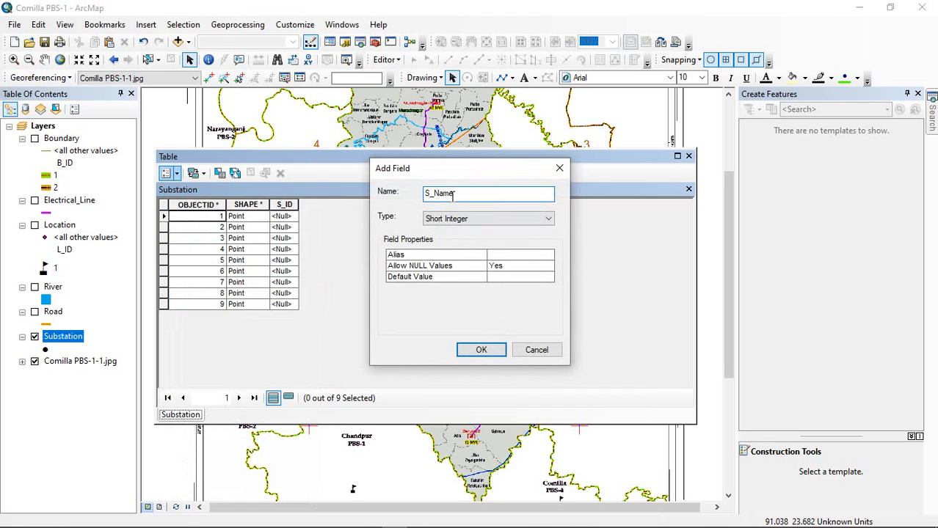
click(469, 219)
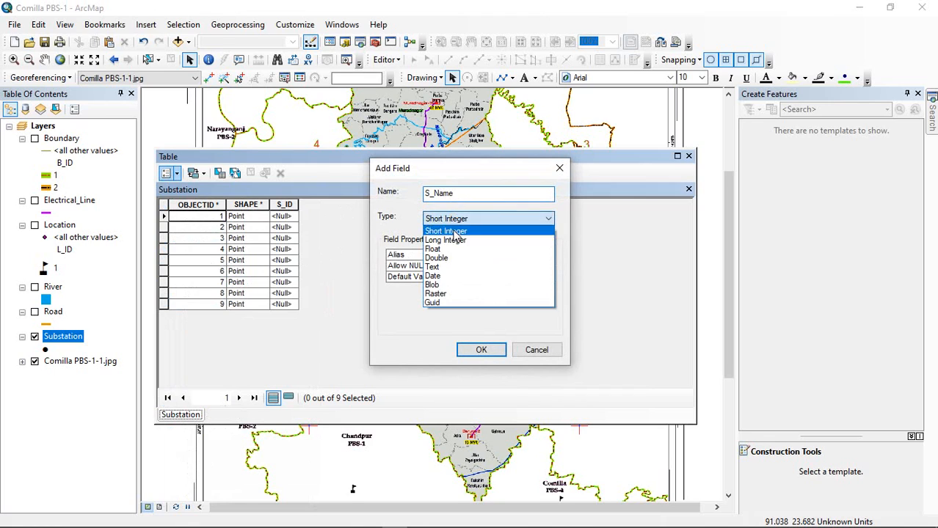
click(446, 269)
click(489, 350)
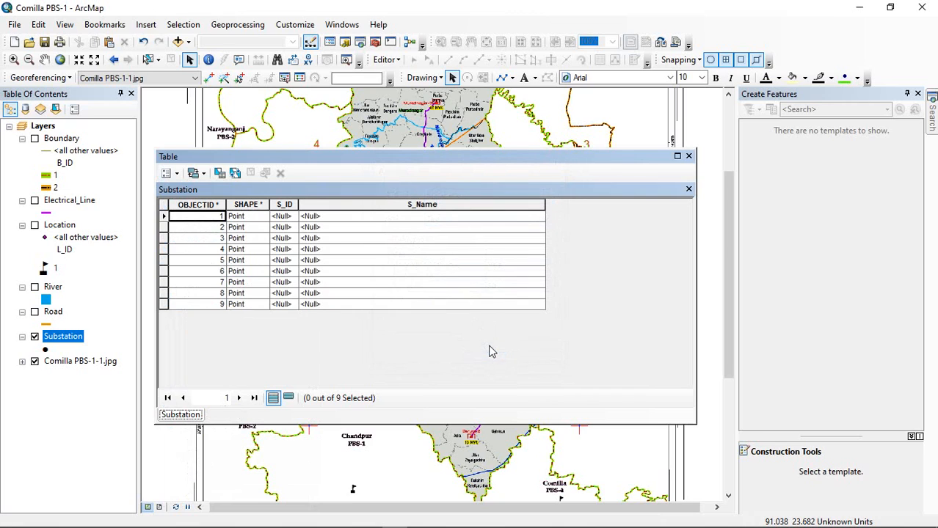
drag(546, 204, 387, 205)
click(688, 156)
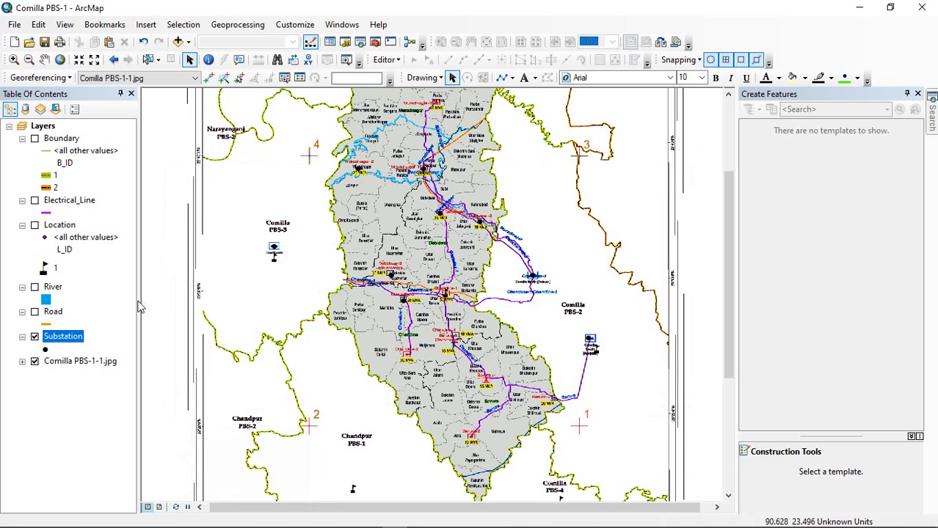
- Start an edit session on the Substation layer and show feature attributes in place of the feature templates
right_click(63, 343)
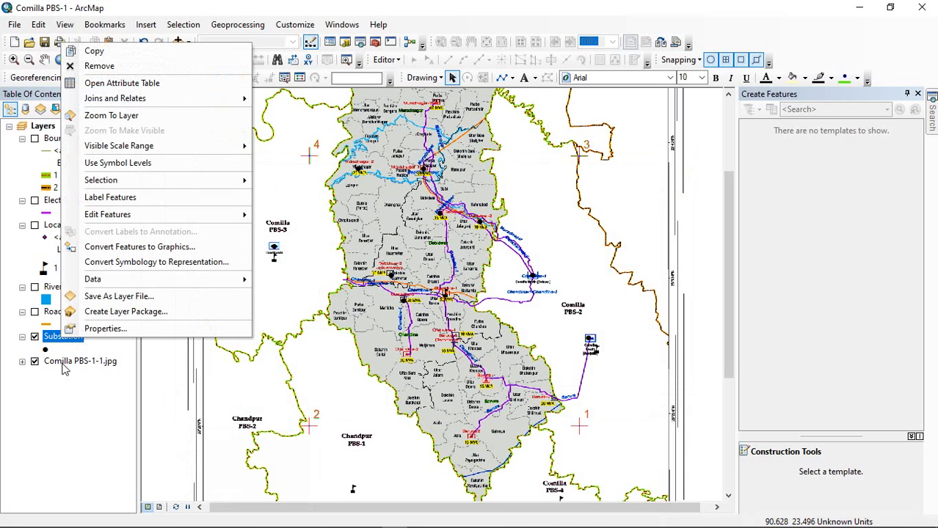
click(63, 369)
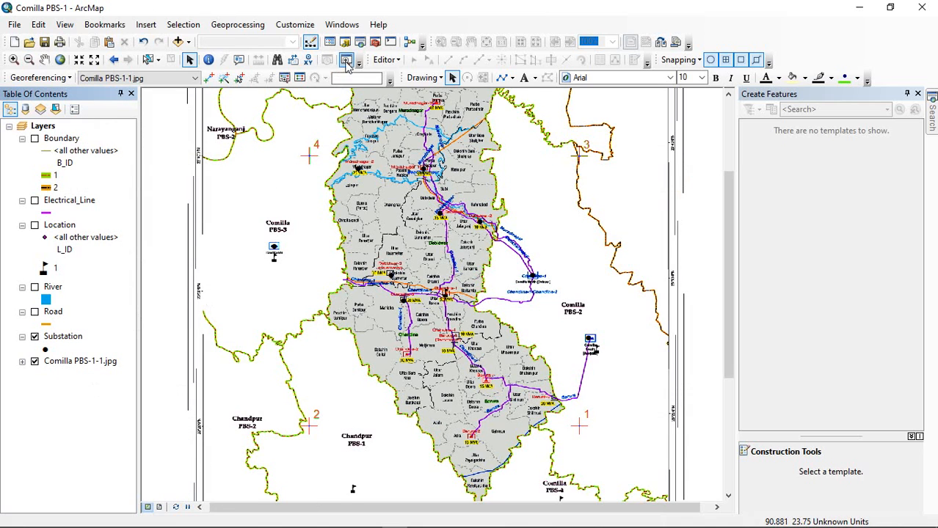
click(387, 60)
click(406, 75)
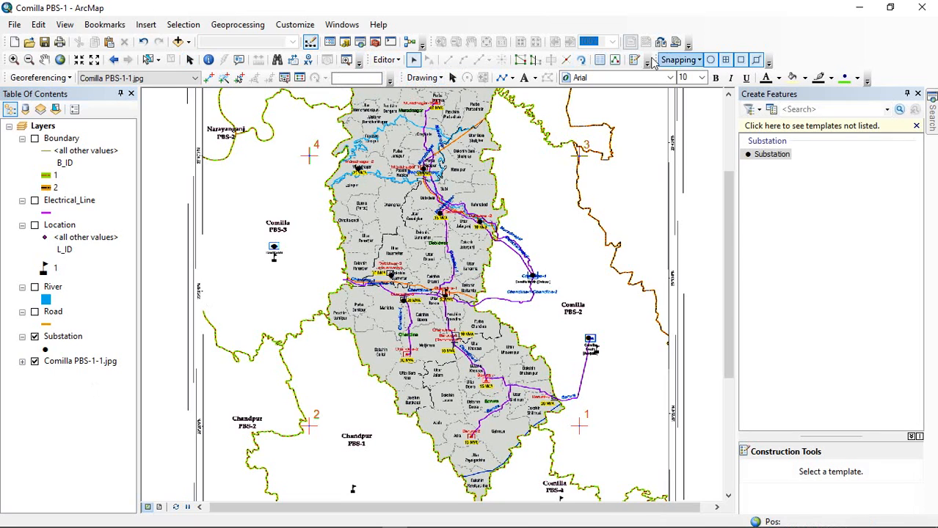
click(917, 94)
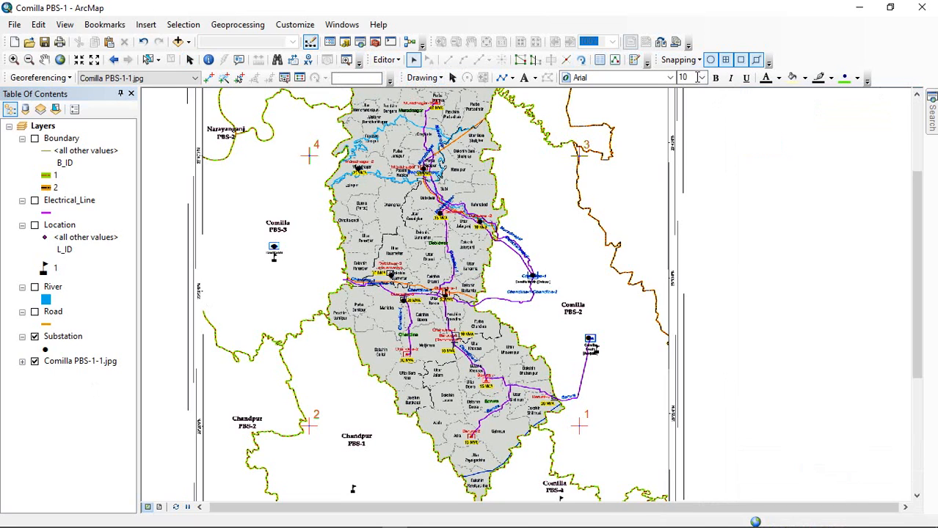
click(598, 61)
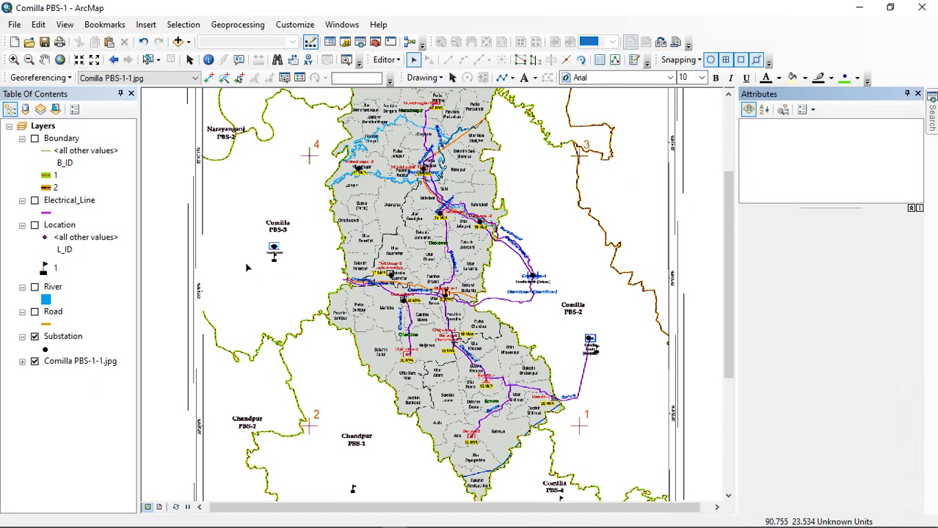
- Give the Substation point at Daudkandi the S_ID 1 and the S_Name Comilla_PBS-3
scroll(256, 257, down, 1)
scroll(275, 251, up, 5)
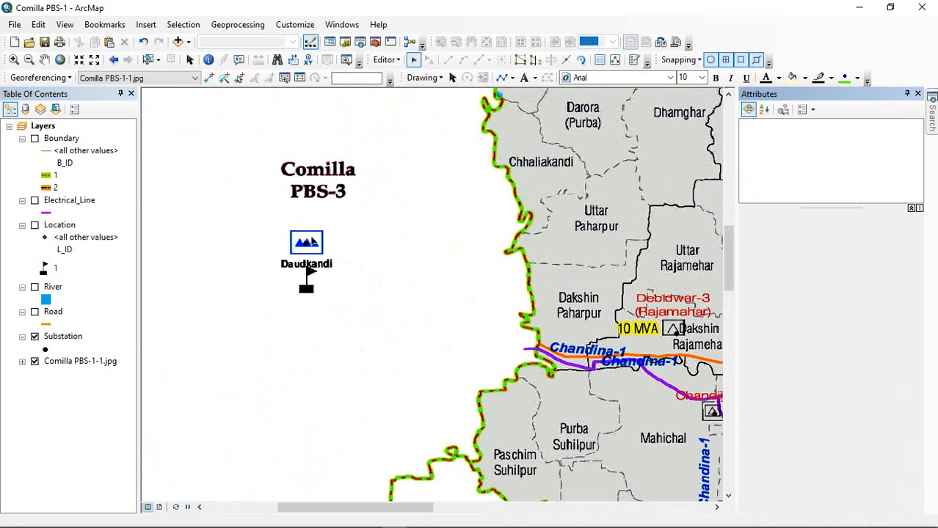
click(310, 245)
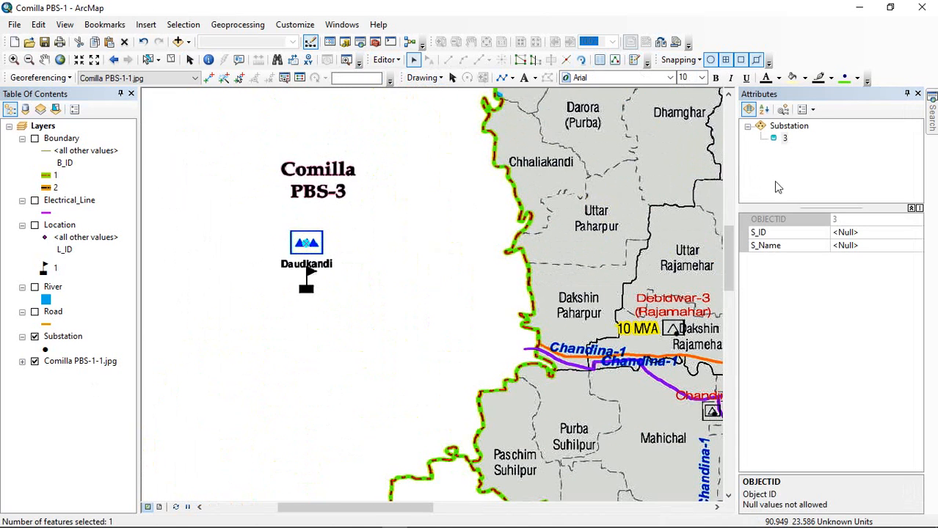
click(849, 232)
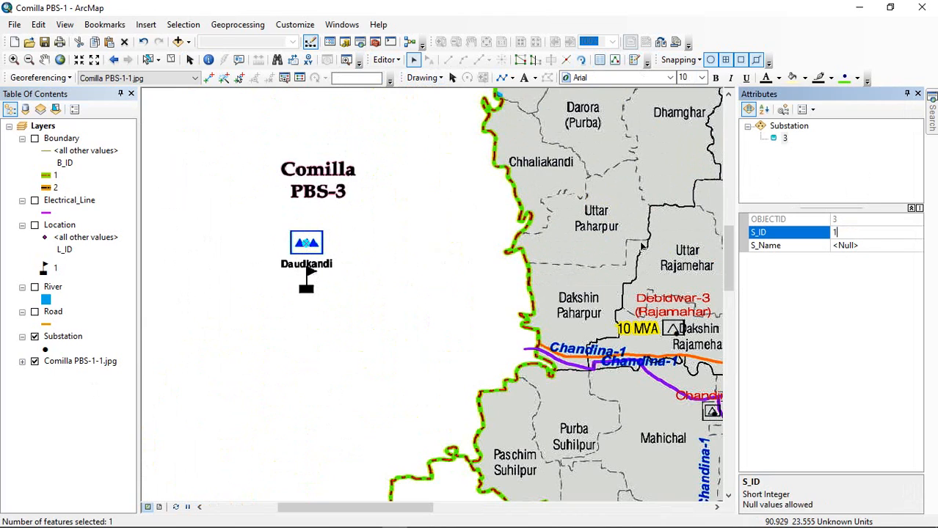
click(871, 247)
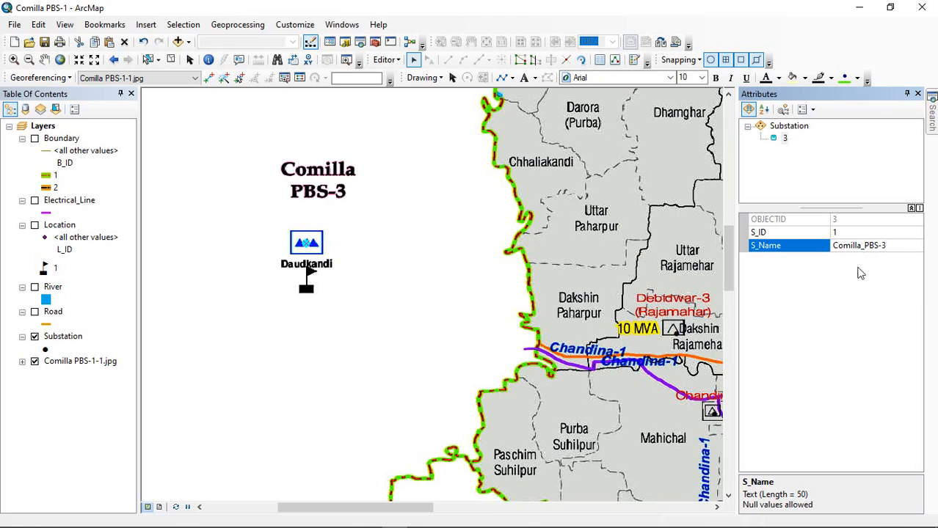
- Give the Substation point at Comilla North (Debpur) the S_ID 1 and the S_Name Chandina-1
scroll(246, 321, up, 2)
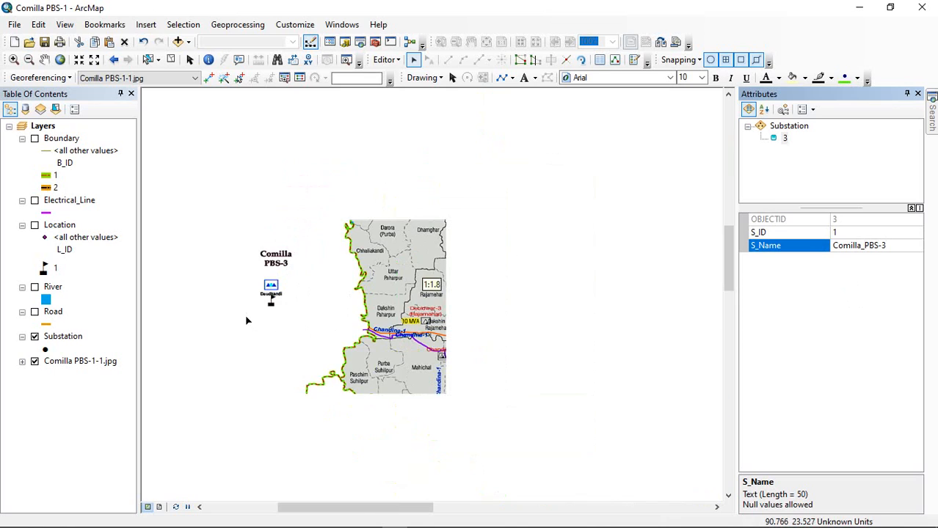
scroll(245, 304, up, 1)
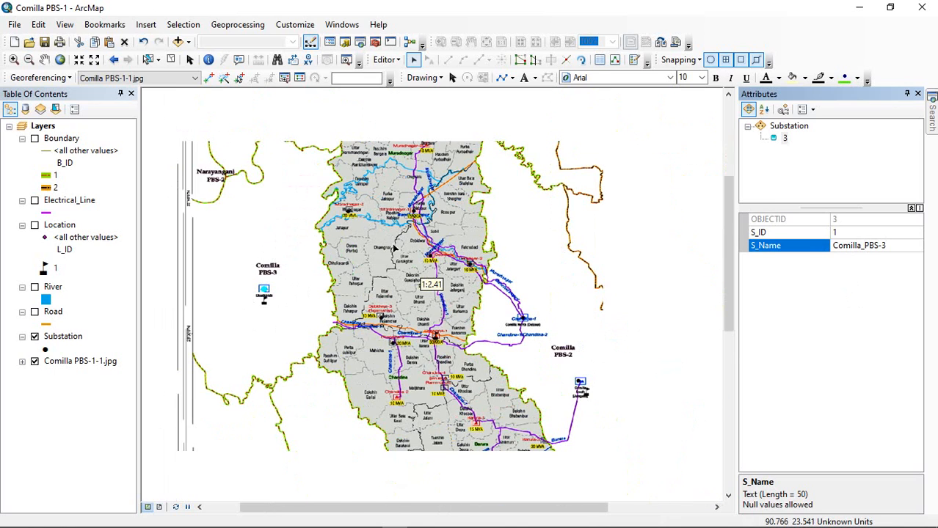
scroll(546, 322, down, 2)
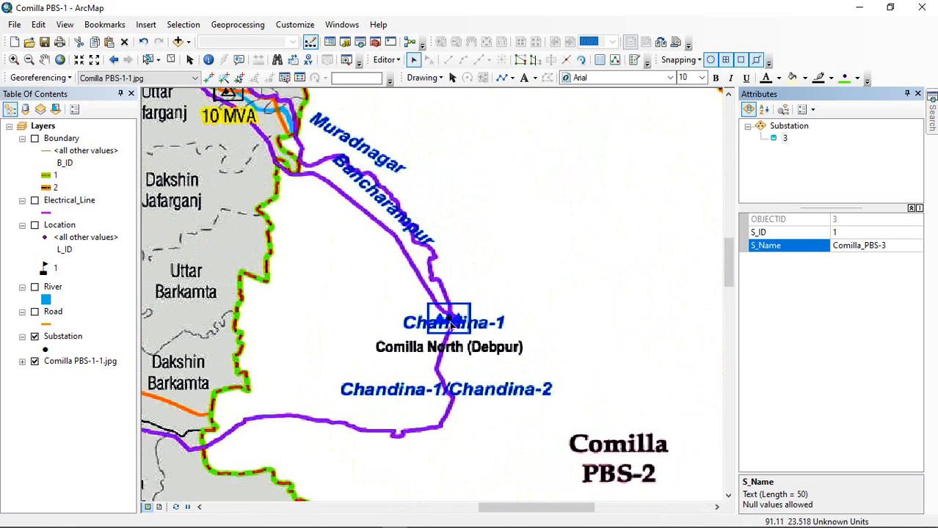
click(449, 320)
click(867, 232)
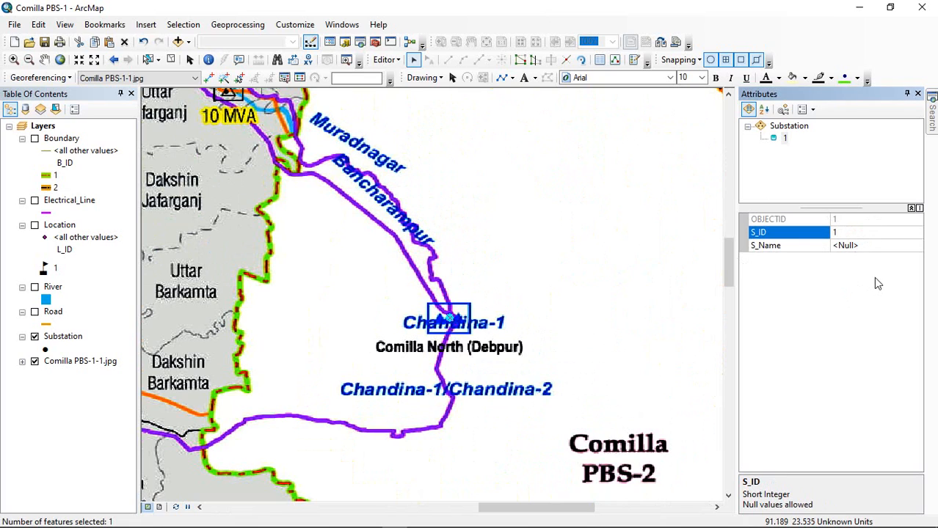
click(854, 245)
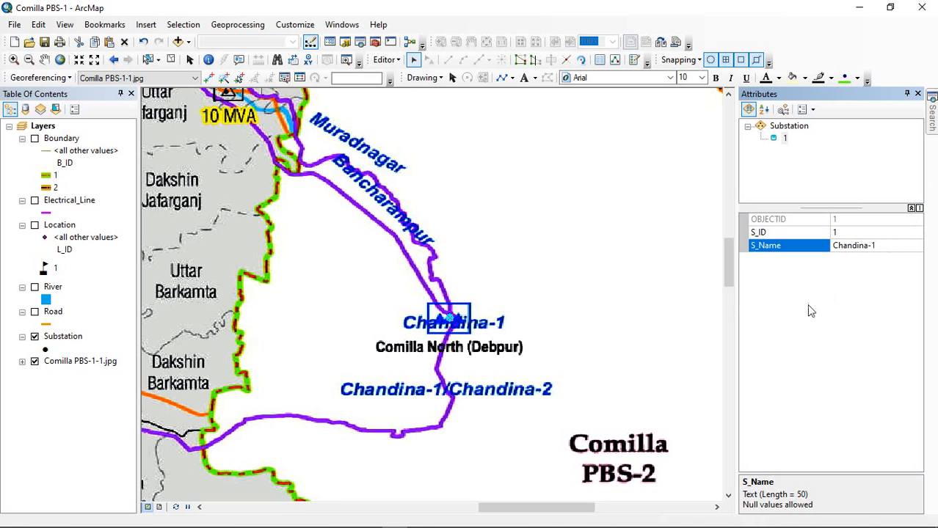
- Give the Substation point at Comilla South [Jangalia] the S_ID 1 and the S_Name Comilla_South
scroll(504, 238, down, 3)
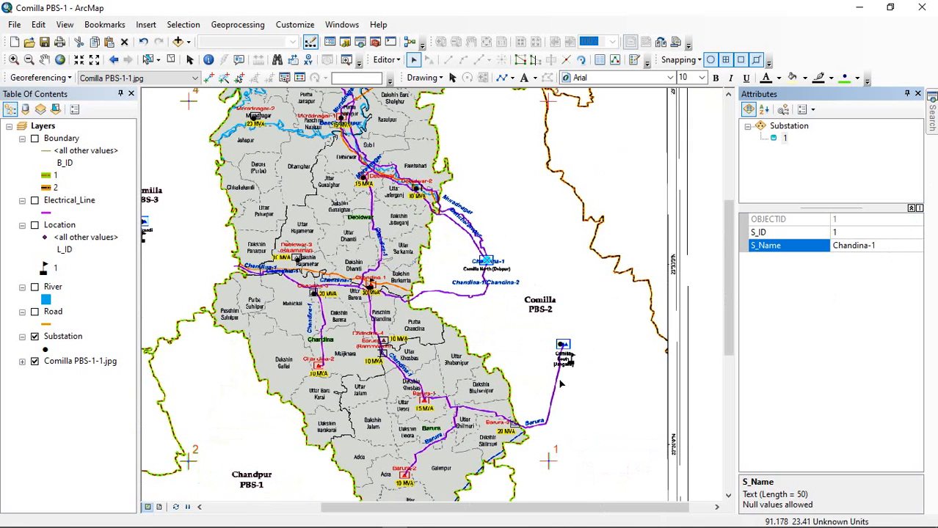
scroll(572, 361, up, 3)
scroll(538, 320, up, 2)
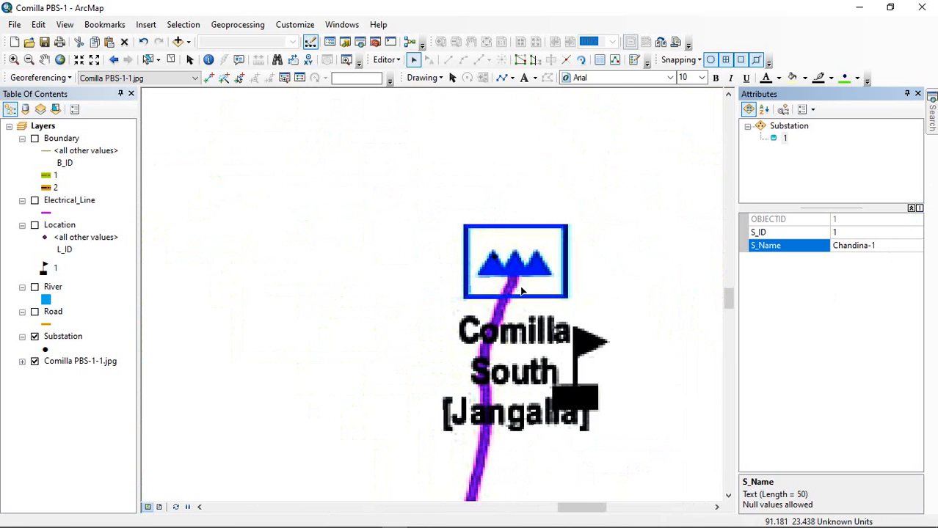
click(495, 256)
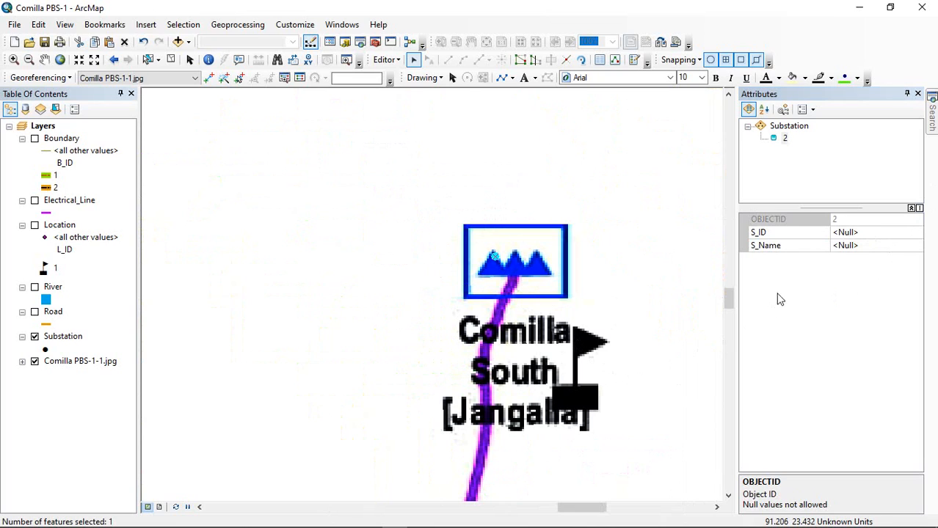
click(861, 232)
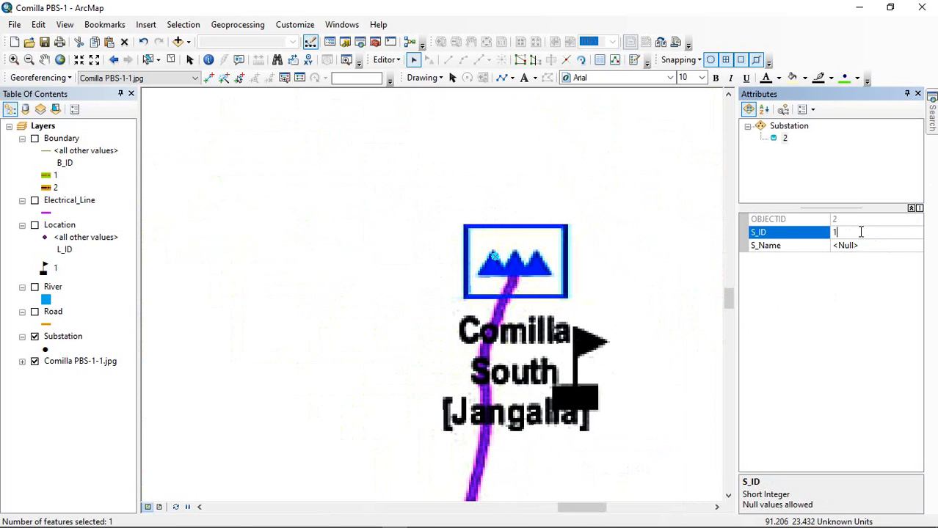
click(869, 247)
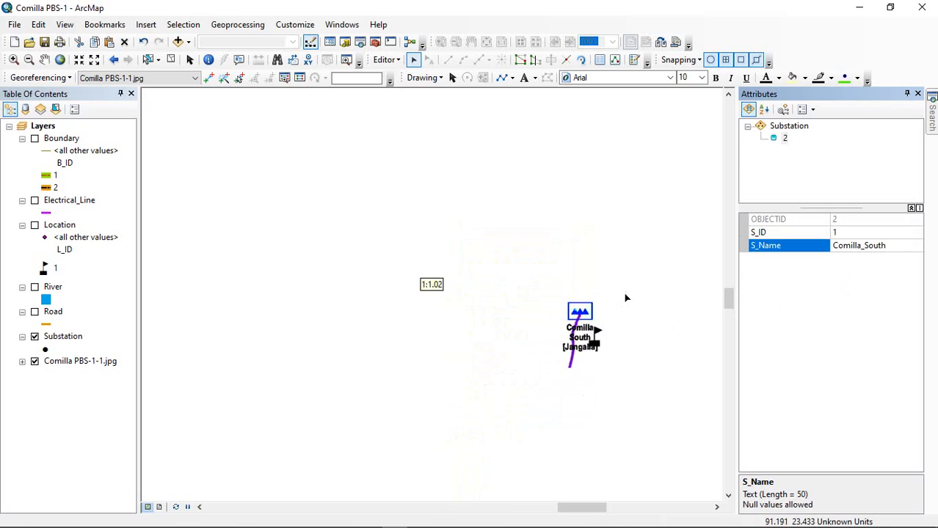
- Close the feature attributes display and save the Substation edits
scroll(624, 297, up, 3)
scroll(624, 297, up, 2)
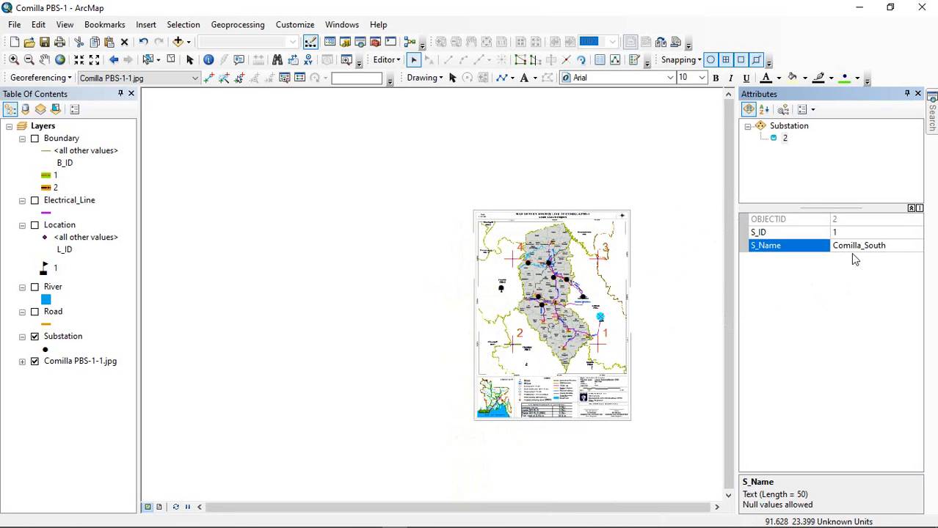
click(918, 94)
click(395, 61)
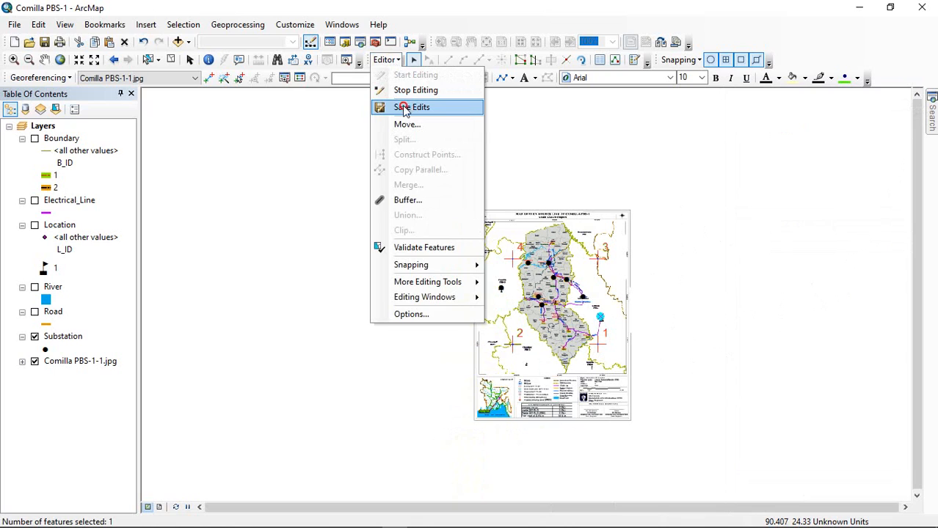
click(403, 109)
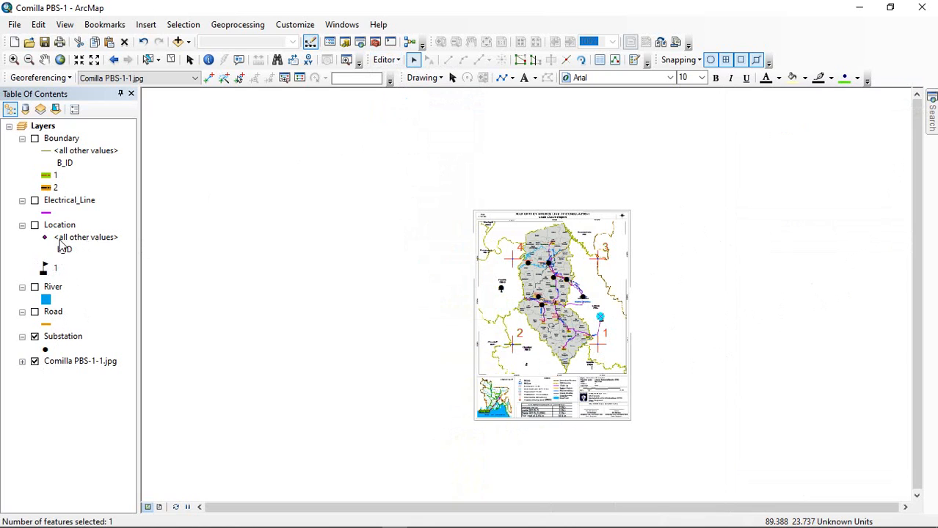
- Symbolize the Substation layer by unique values of S_ID and add all its values
click(64, 337)
right_click(64, 336)
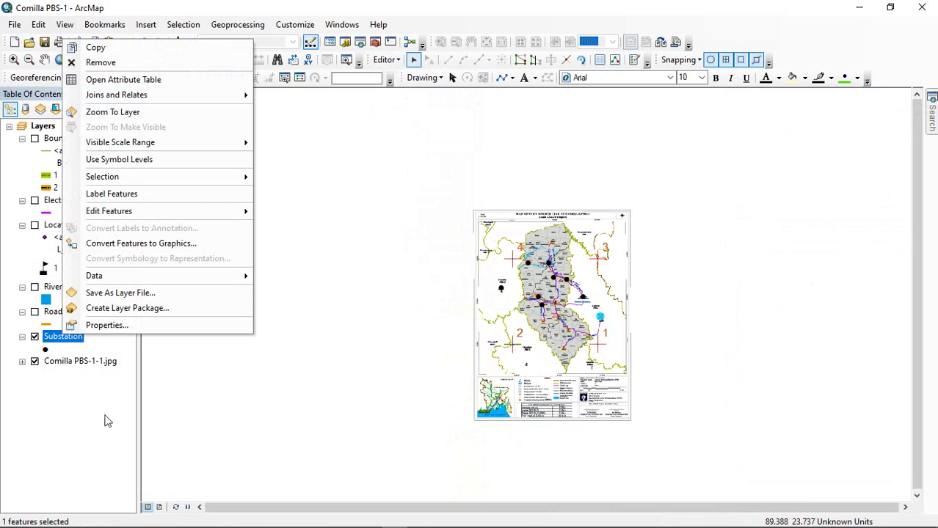
click(107, 325)
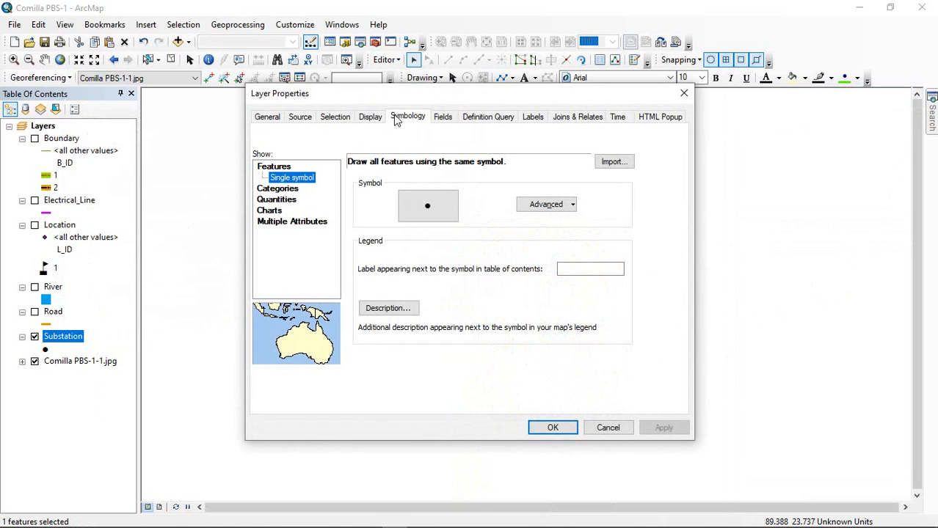
click(292, 192)
click(372, 358)
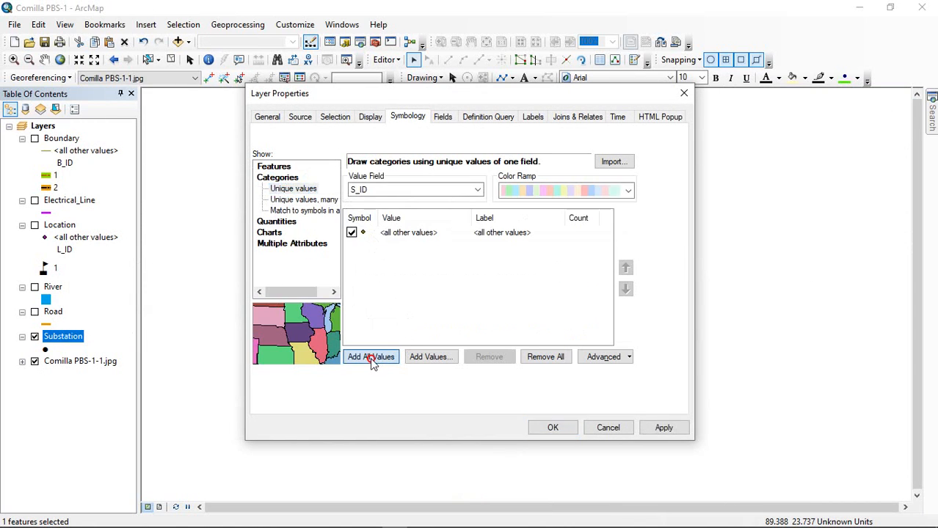
- Assign the PBS GRID symbol, size 25, to S_ID value 1 of the Substation layer
click(362, 271)
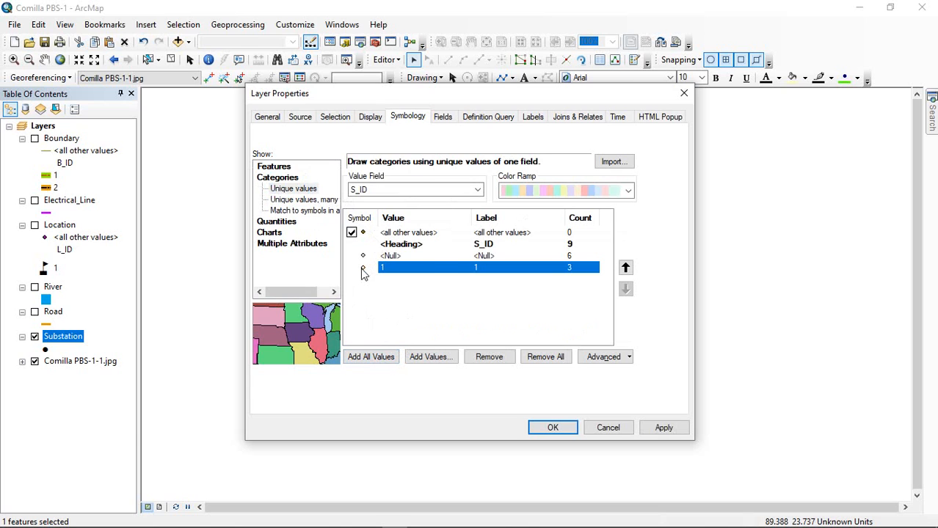
double_click(363, 272)
click(241, 258)
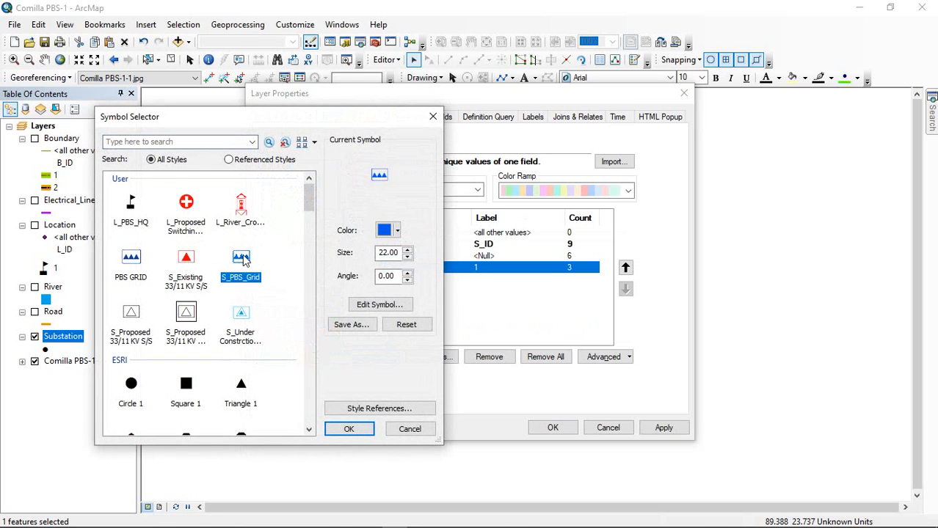
click(132, 260)
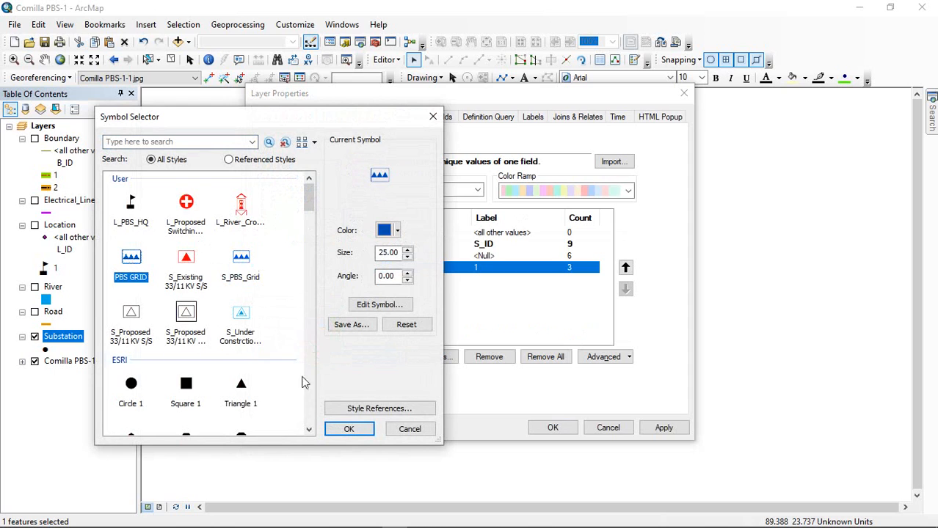
click(349, 430)
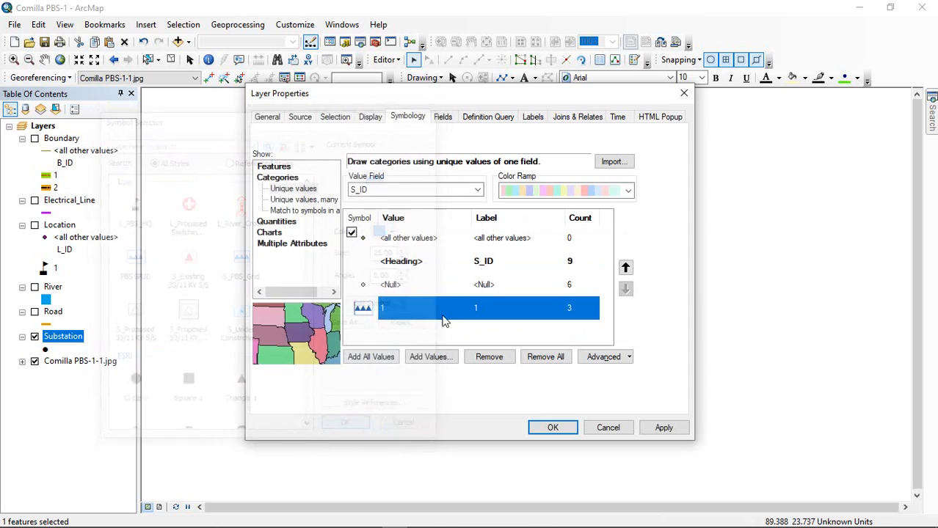
- Turn on labels for the Substation layer, defining classes of features labeled differently, with S_Name as the label field
click(533, 117)
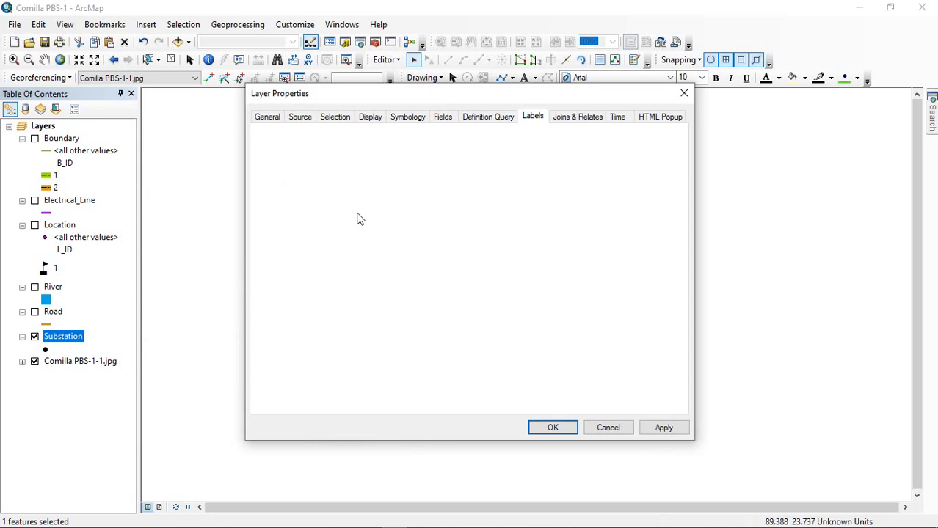
click(264, 135)
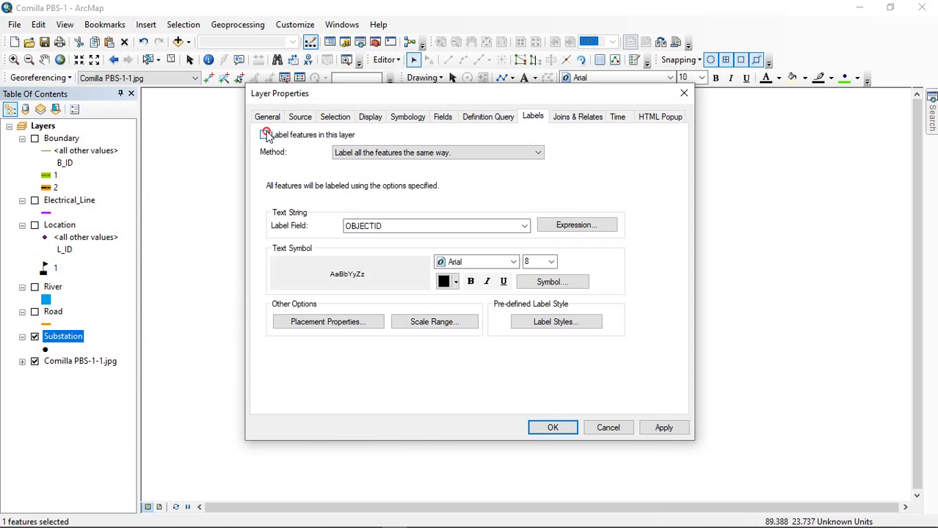
click(341, 152)
click(360, 175)
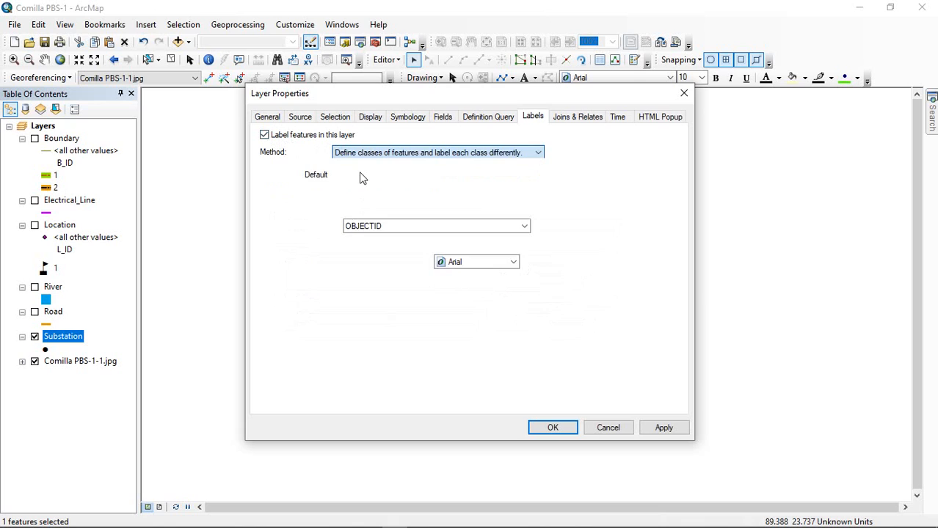
click(390, 225)
click(386, 256)
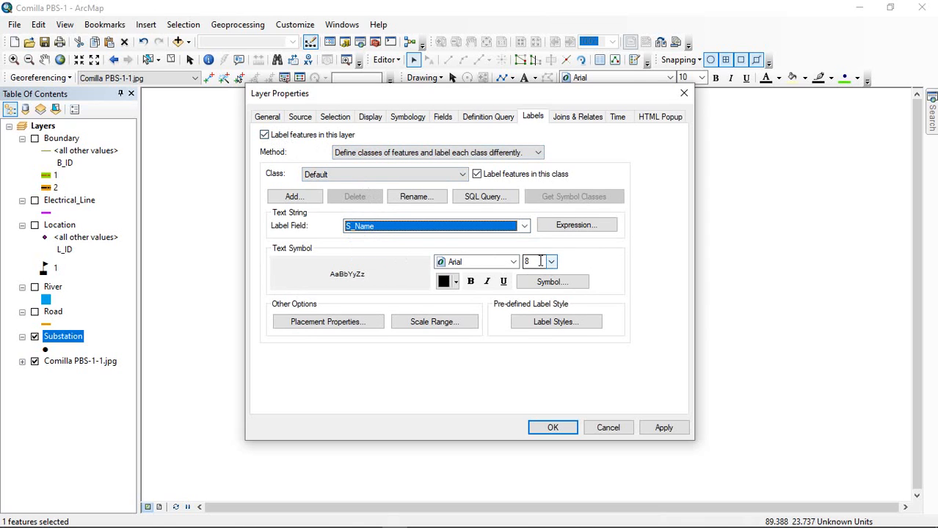
- Set the Substation labels to Times New Roman, size 10, and apply the layer properties
click(494, 260)
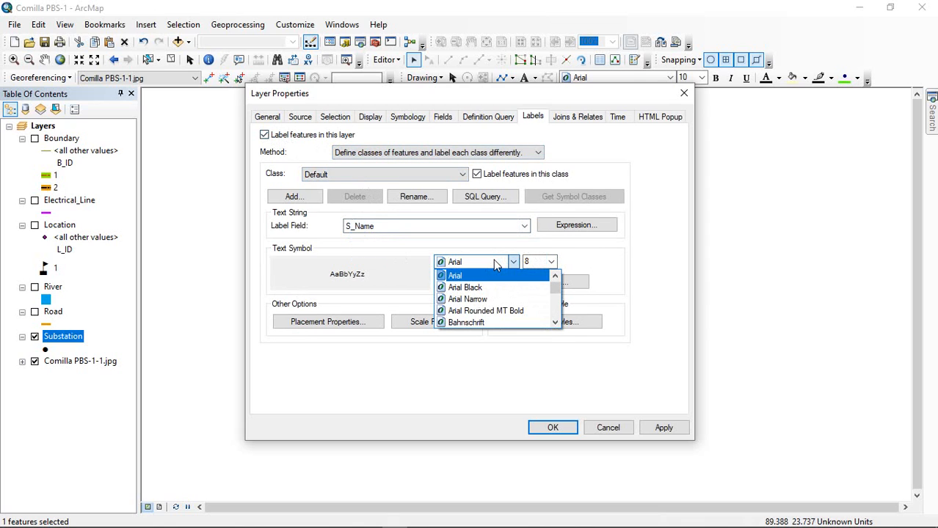
text(ti)
key(Return)
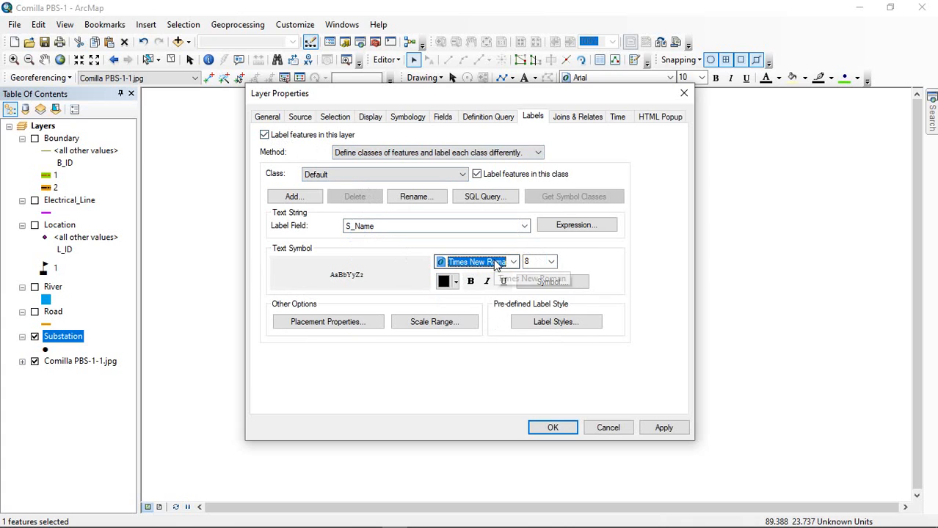
click(551, 262)
click(536, 292)
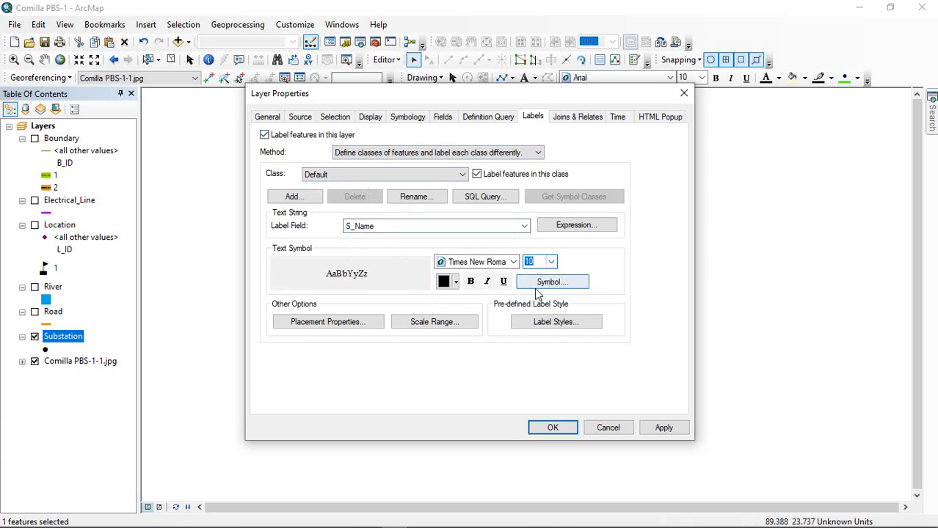
click(662, 427)
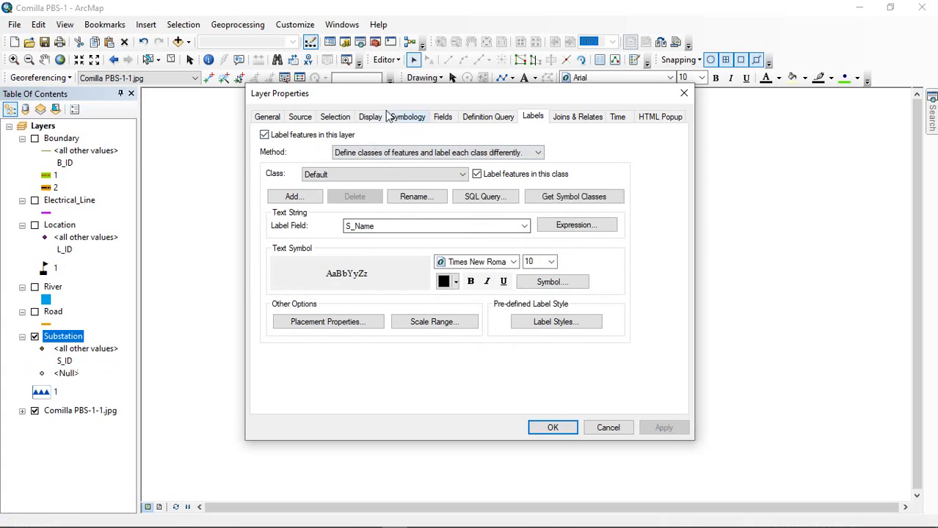
click(402, 117)
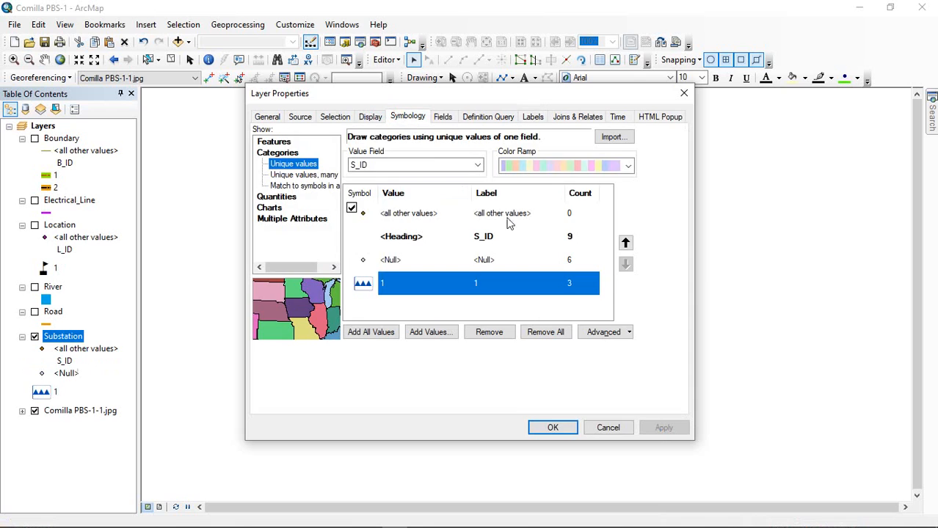
click(553, 429)
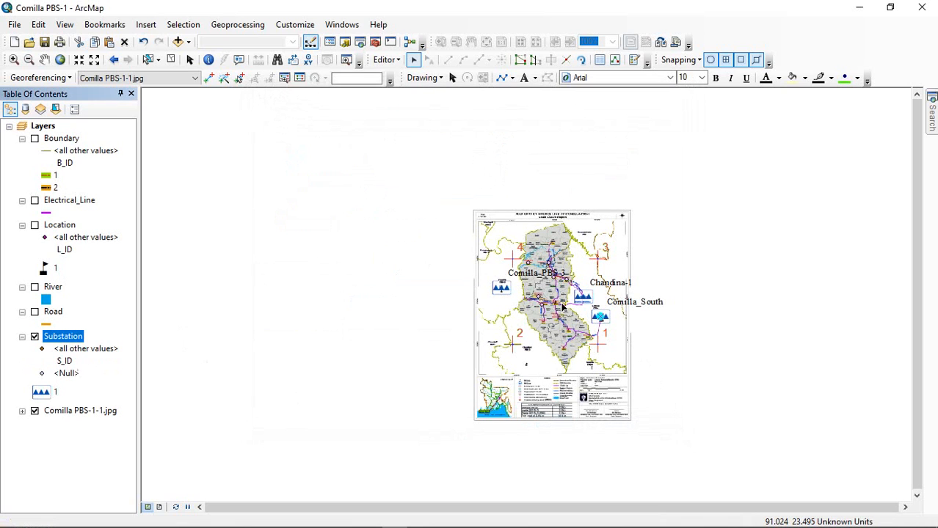
- Save the Substation edits and stop the edit session
scroll(561, 304, up, 3)
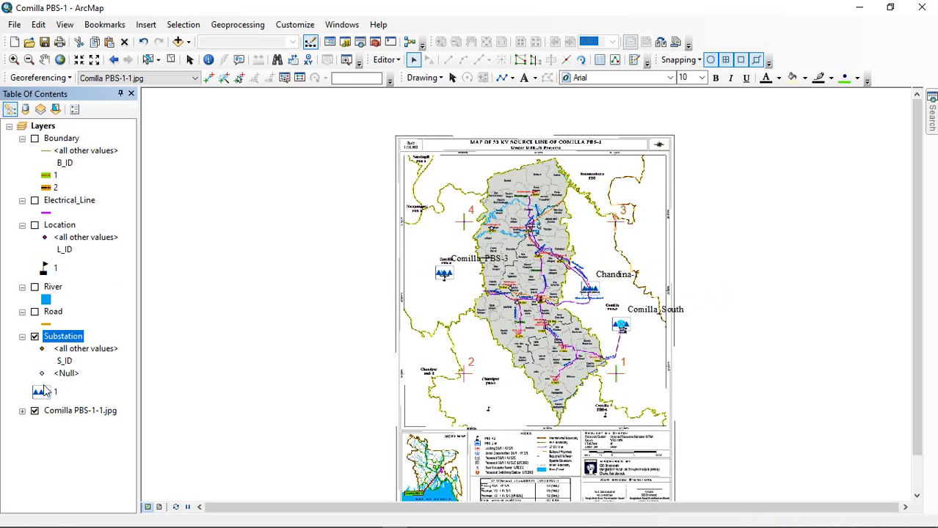
scroll(647, 290, up, 3)
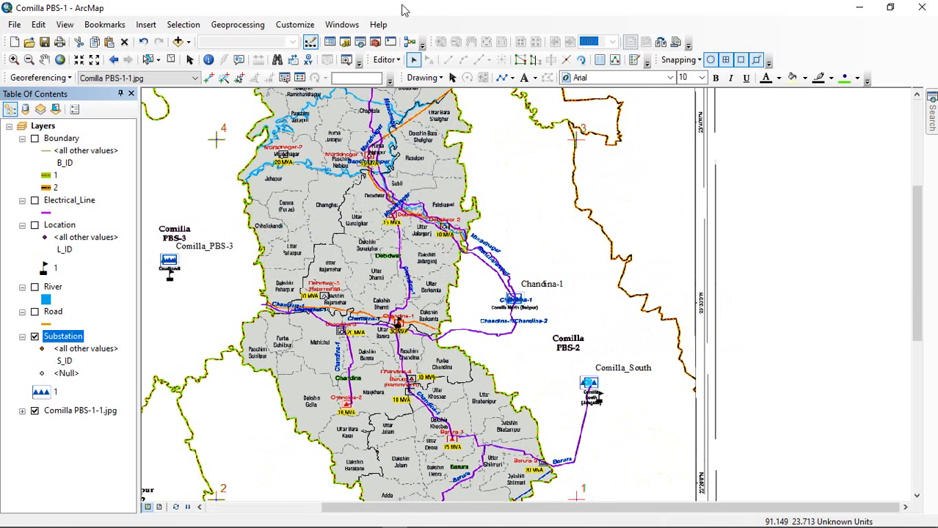
click(385, 59)
click(419, 107)
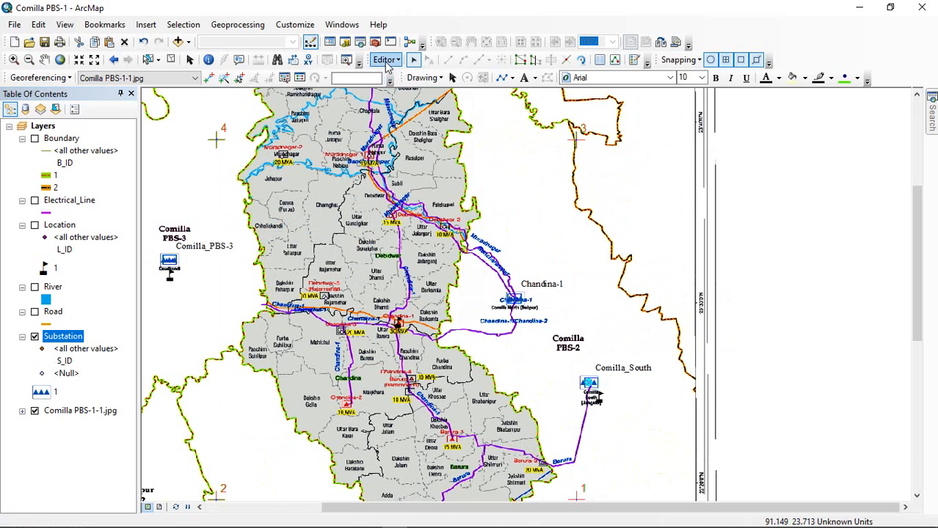
click(386, 60)
click(411, 91)
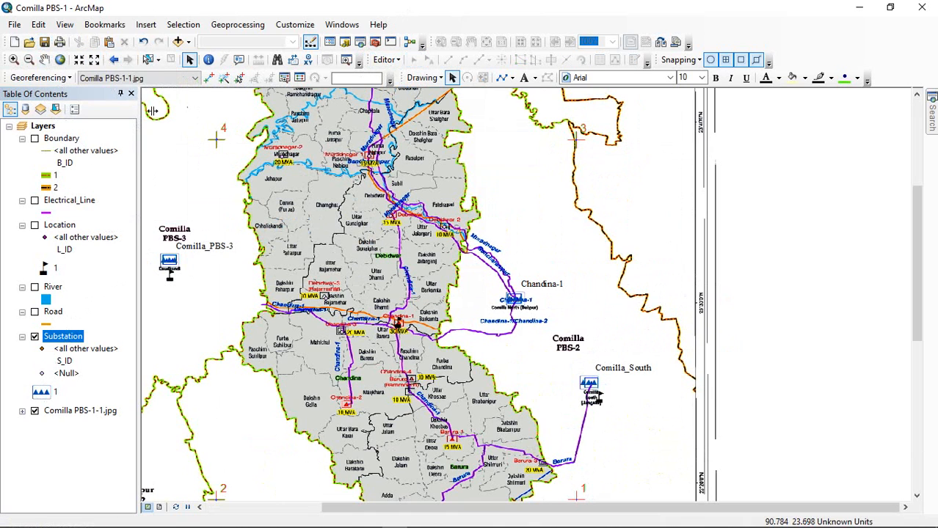
- Hide the Comilla PBS-1-1.jpg base map and examine the substation symbols and name labels
click(34, 412)
scroll(623, 167, down, 3)
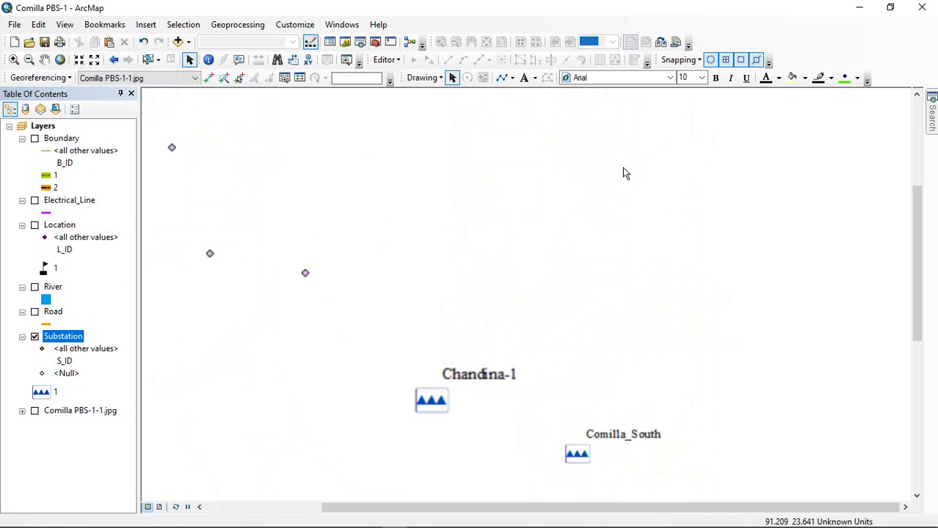
scroll(625, 193, up, 3)
scroll(734, 216, up, 2)
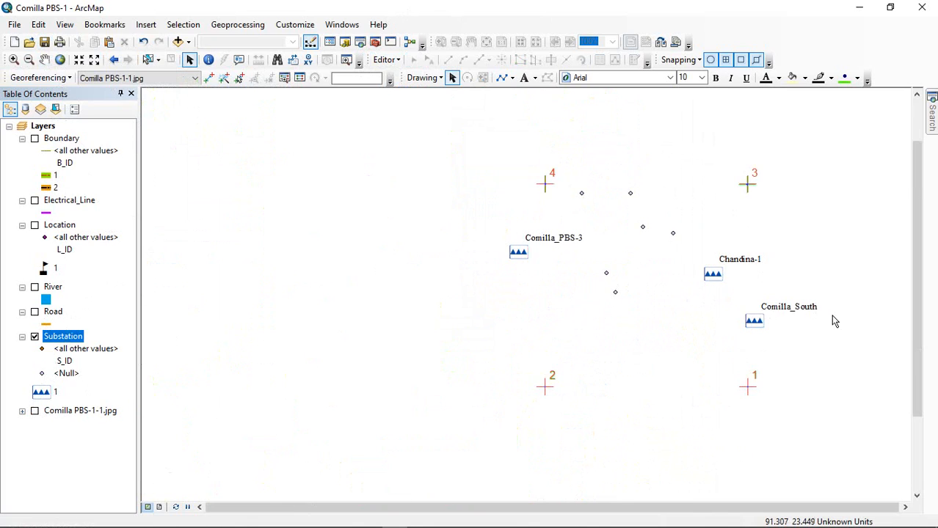
scroll(835, 325, down, 1)
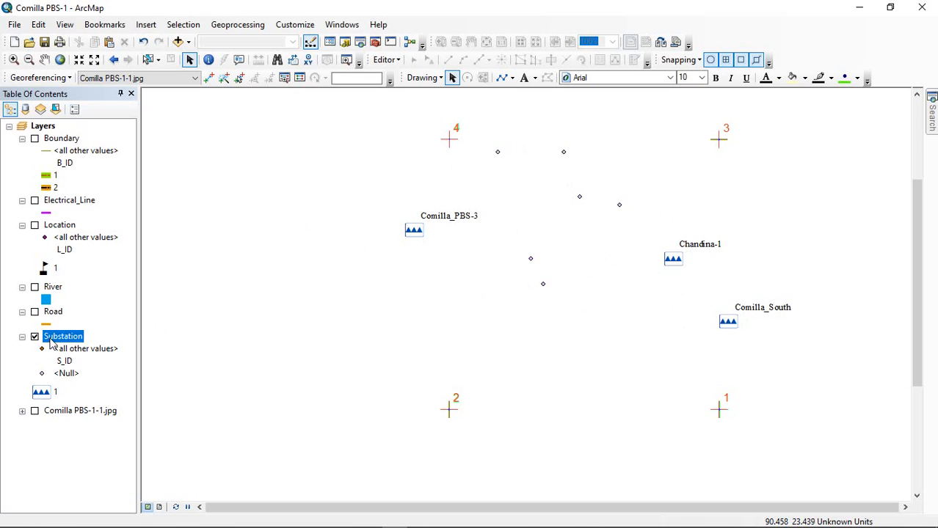
- Start an edit session for the substation at Muradnagar-2 and show the feature attributes, with the base map hidden
click(385, 59)
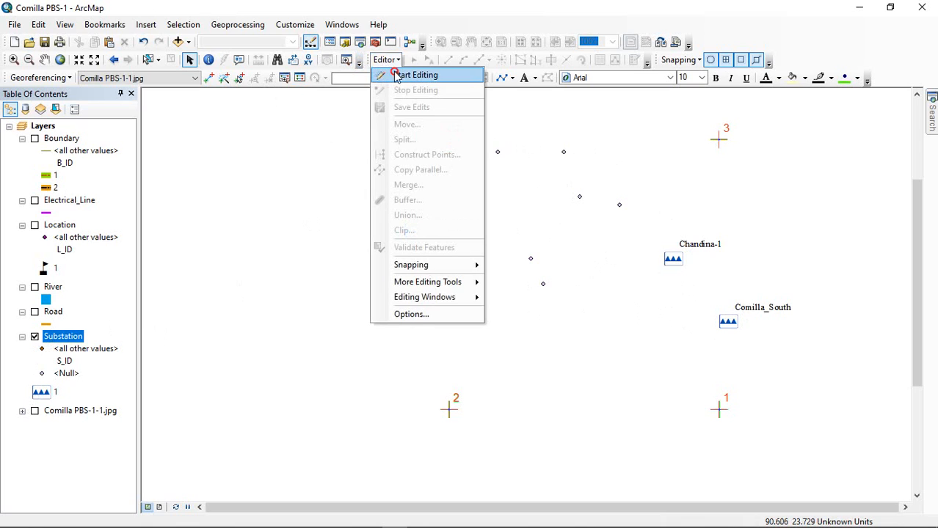
click(396, 76)
click(35, 411)
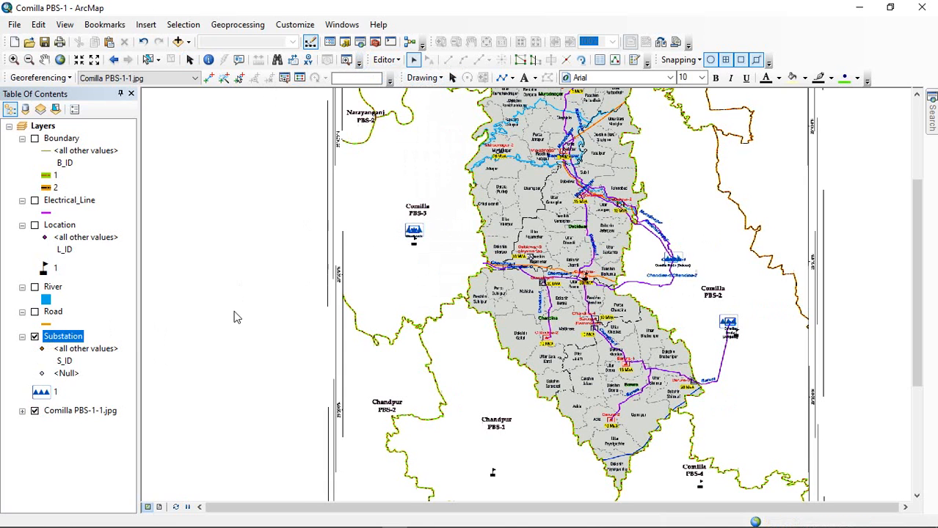
scroll(509, 152, up, 3)
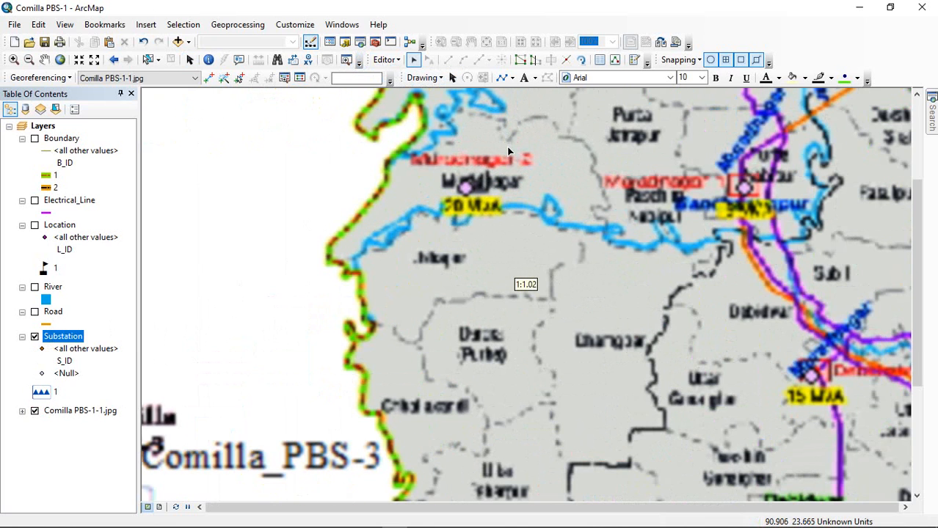
scroll(509, 152, up, 1)
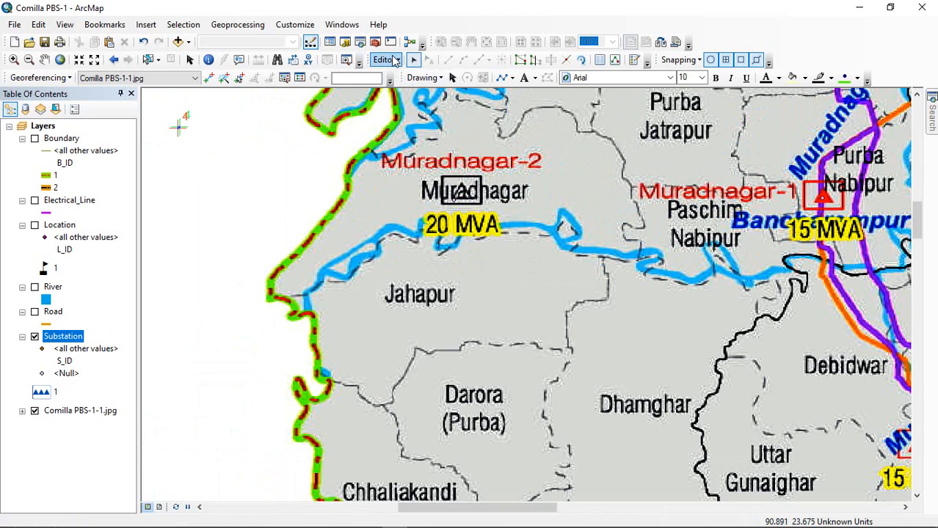
click(34, 411)
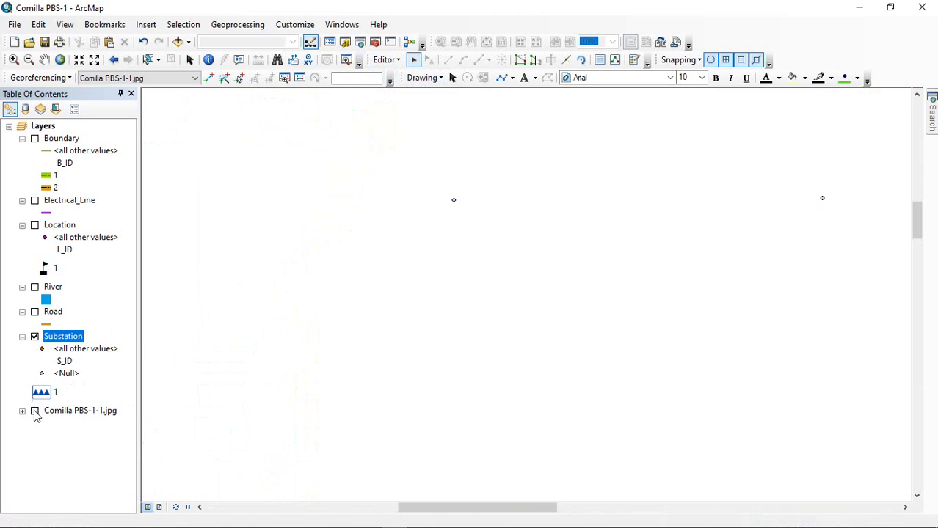
click(600, 60)
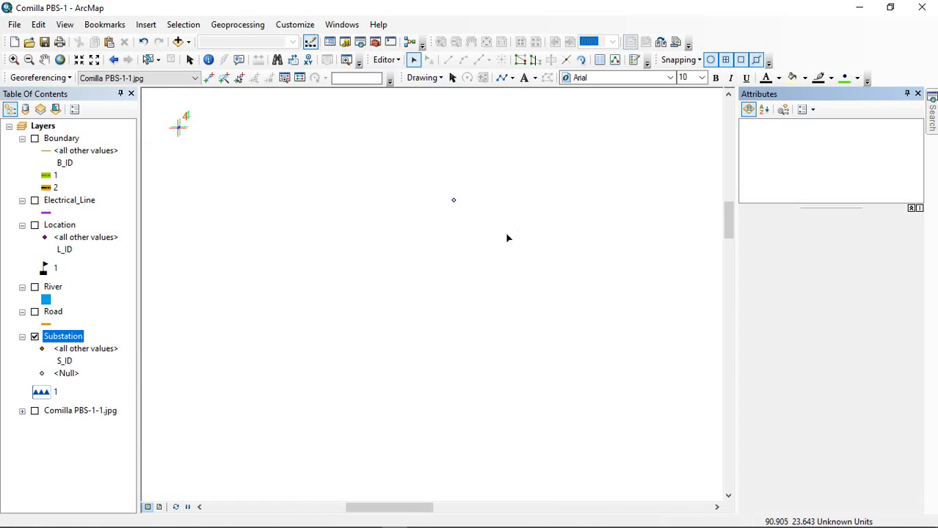
- Set S_ID to 2 and S_Name to Muradnagar for the substation point at Muradnagar-2, with the base map shown
click(454, 200)
click(856, 232)
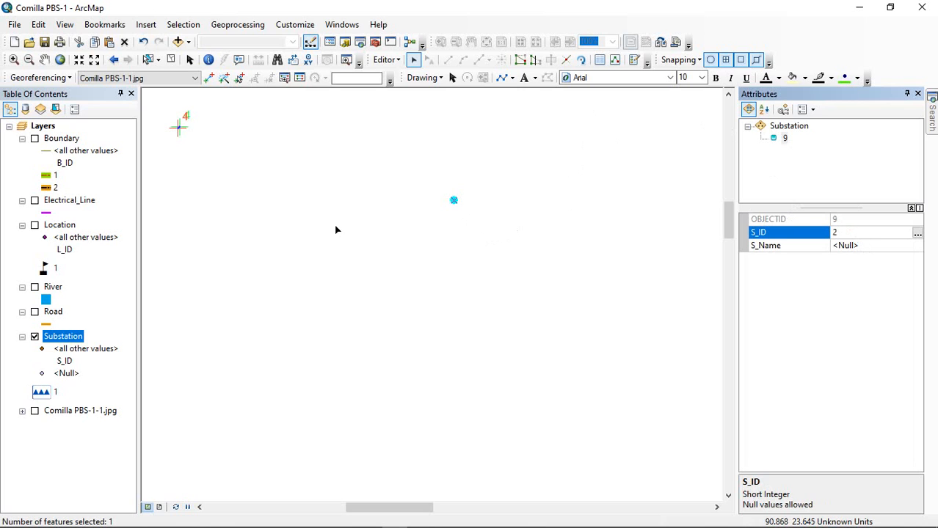
click(35, 412)
key(Return)
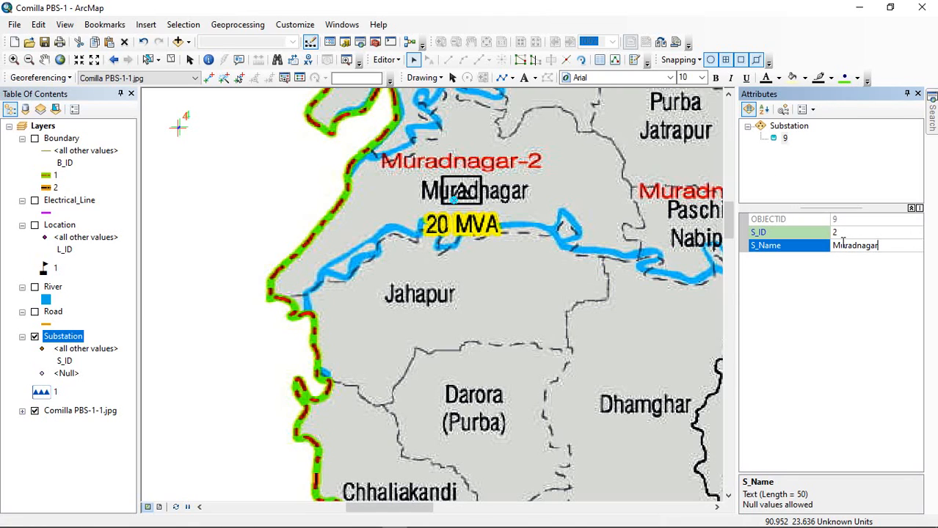
click(827, 287)
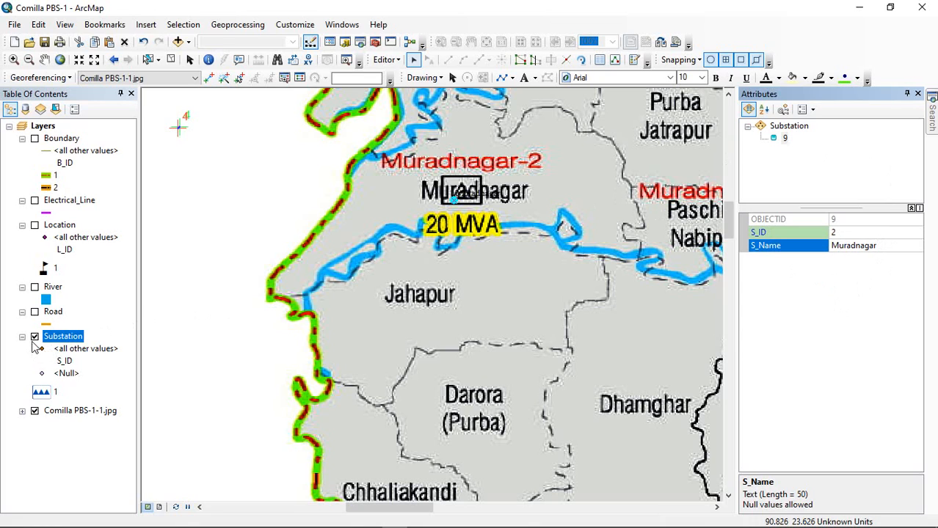
- Compare the Muradnagar substation point and its label with the Comilla PBS-1-1.jpg base map hidden and shown
click(35, 411)
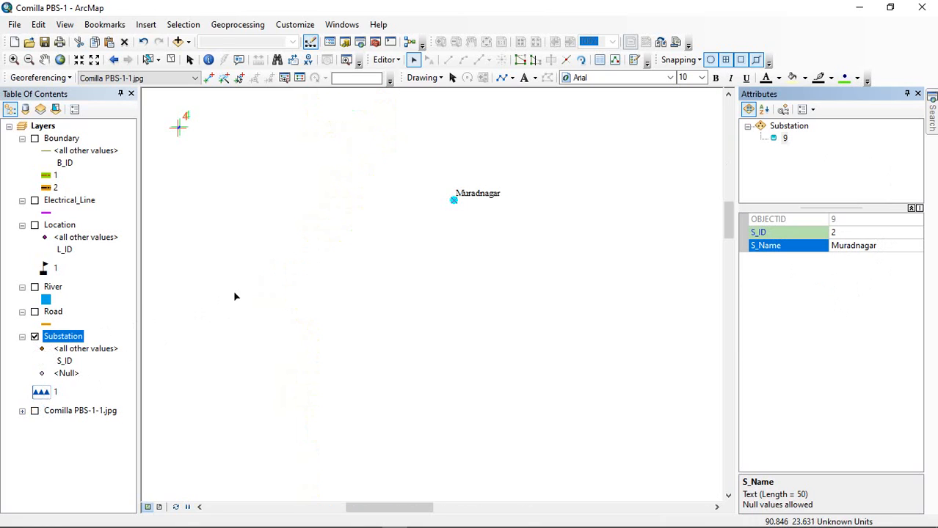
scroll(235, 297, up, 3)
click(22, 411)
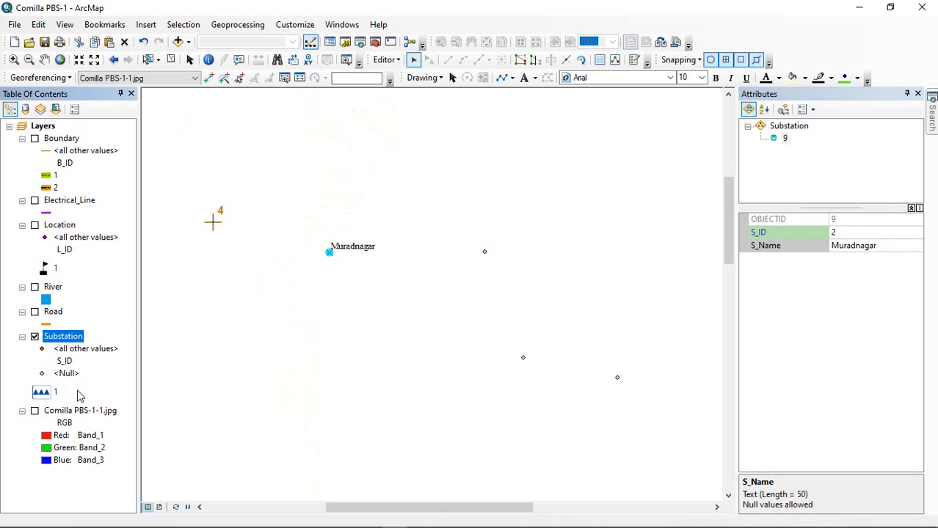
click(34, 411)
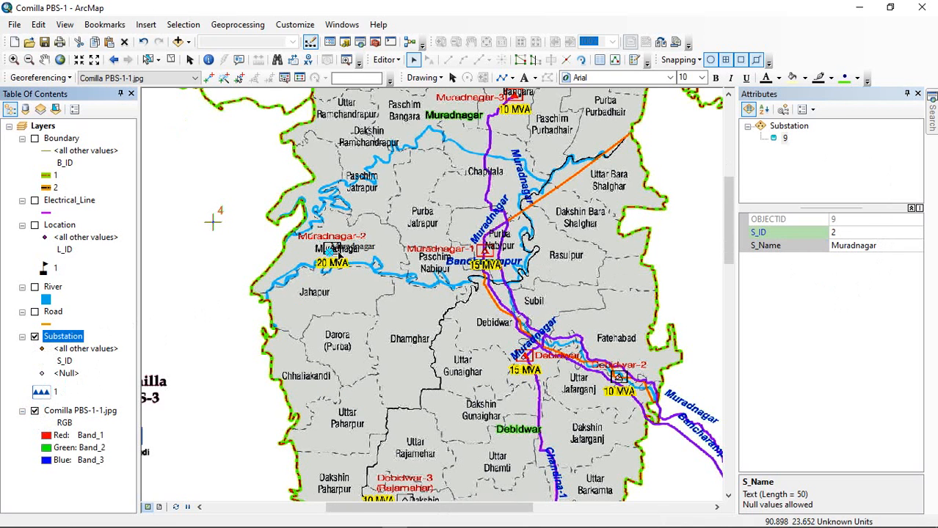
scroll(337, 251, down, 2)
scroll(334, 251, down, 5)
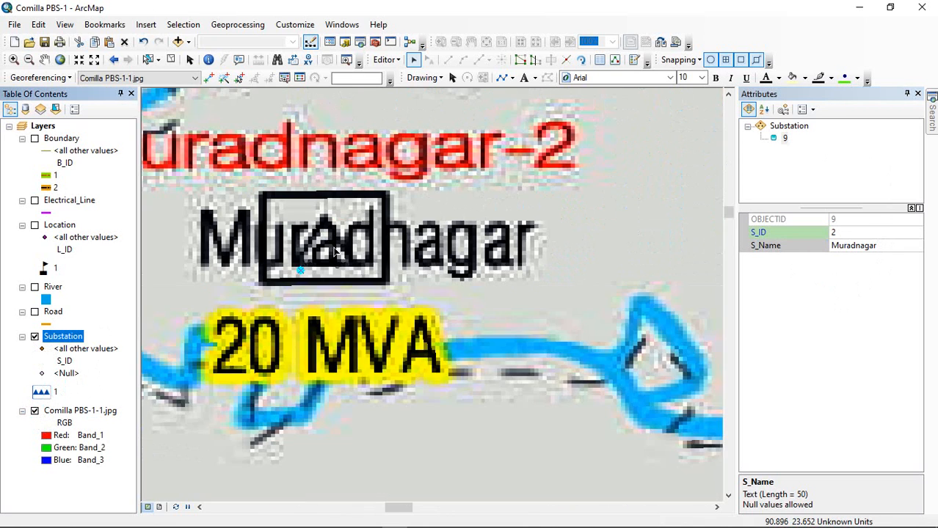
- Set S_ID to 2 and S_Name to Dakshin for the substation point at Debidwar-3 (Rajamahar)
scroll(312, 297, up, 5)
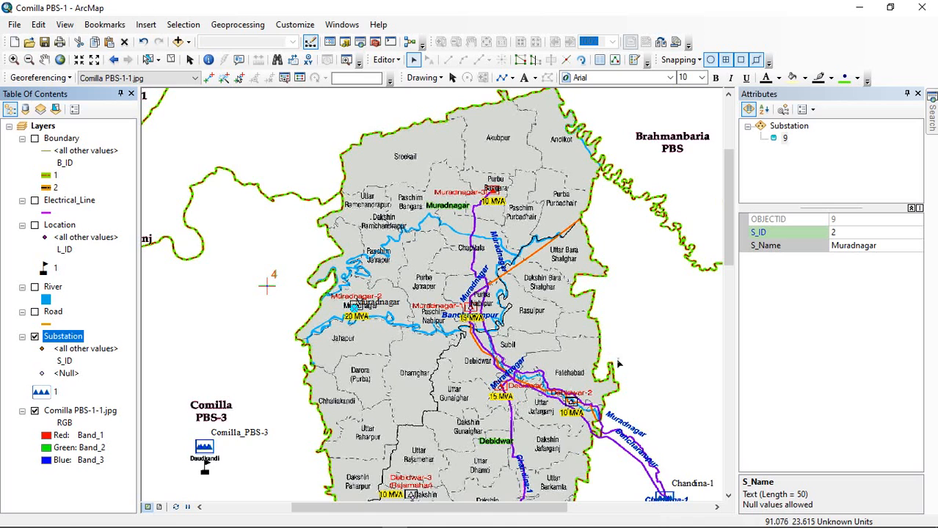
scroll(536, 265, up, 2)
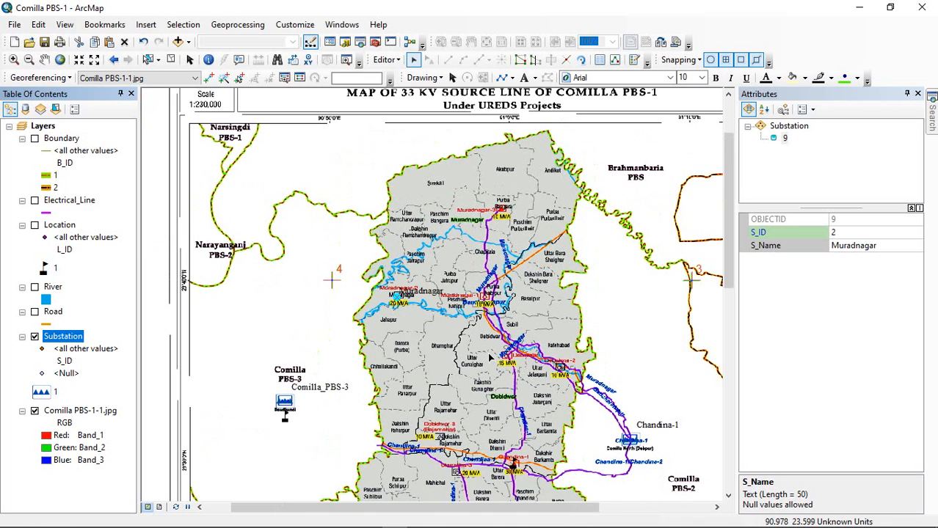
scroll(489, 358, up, 1)
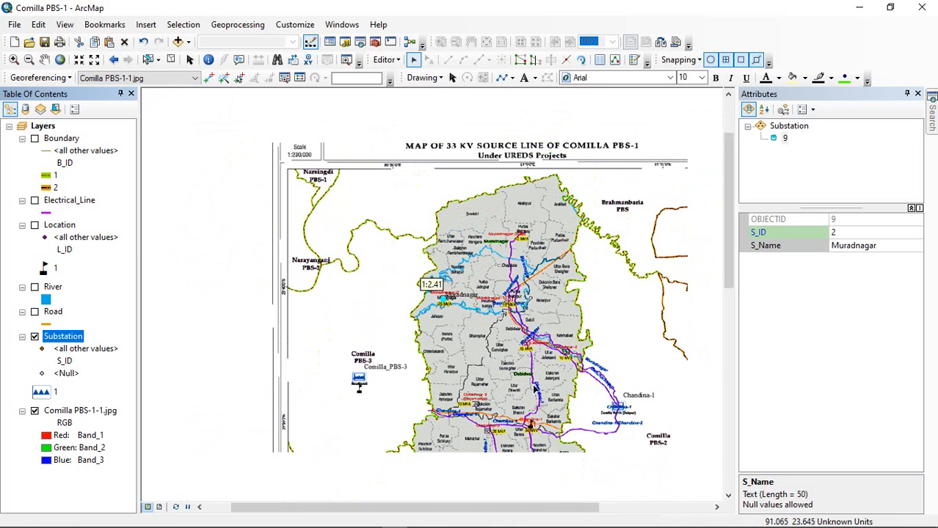
scroll(480, 413, down, 4)
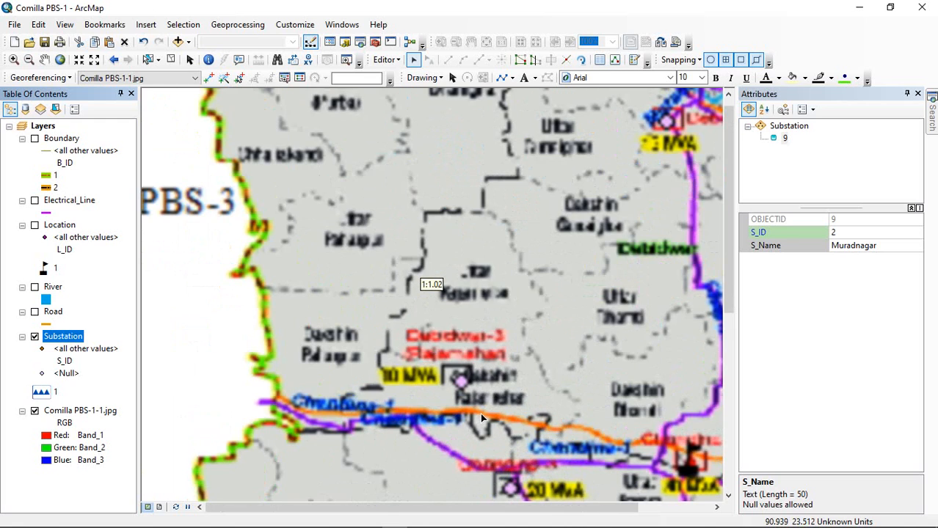
scroll(443, 421, down, 3)
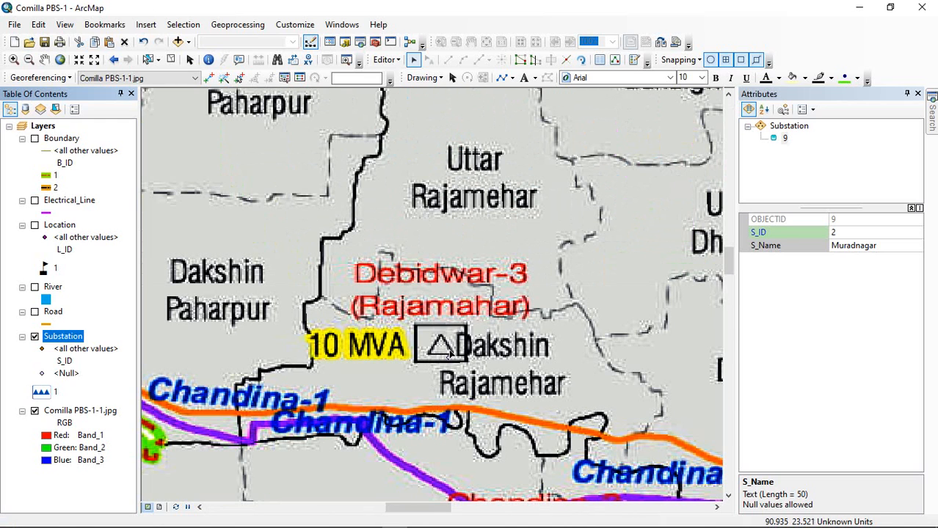
click(34, 411)
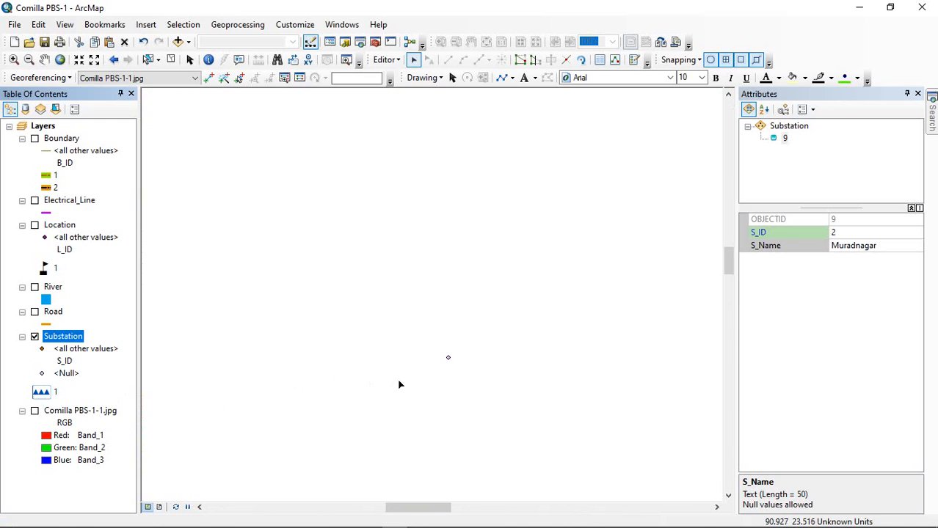
click(464, 361)
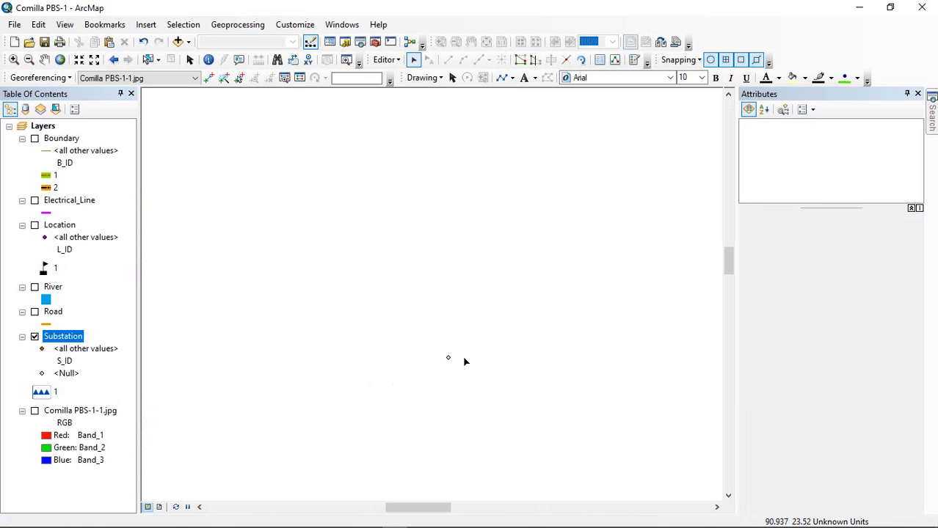
click(448, 358)
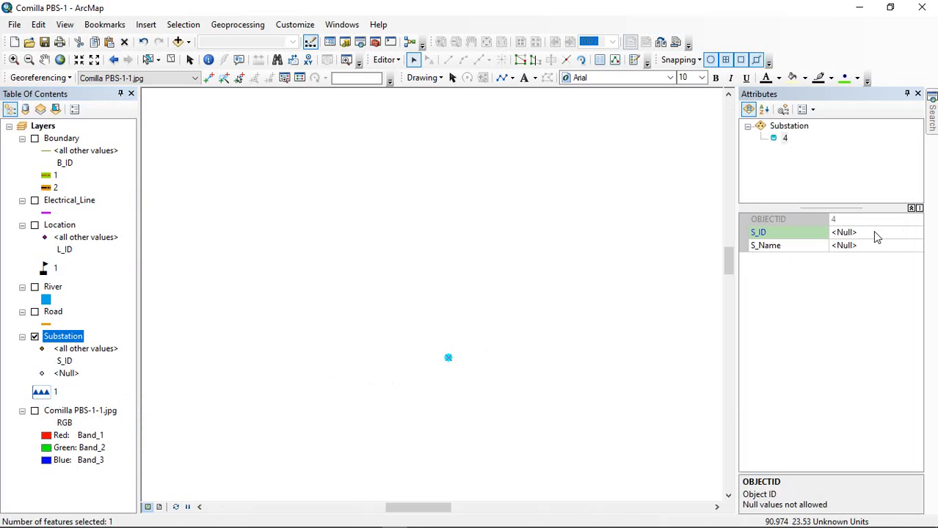
click(874, 233)
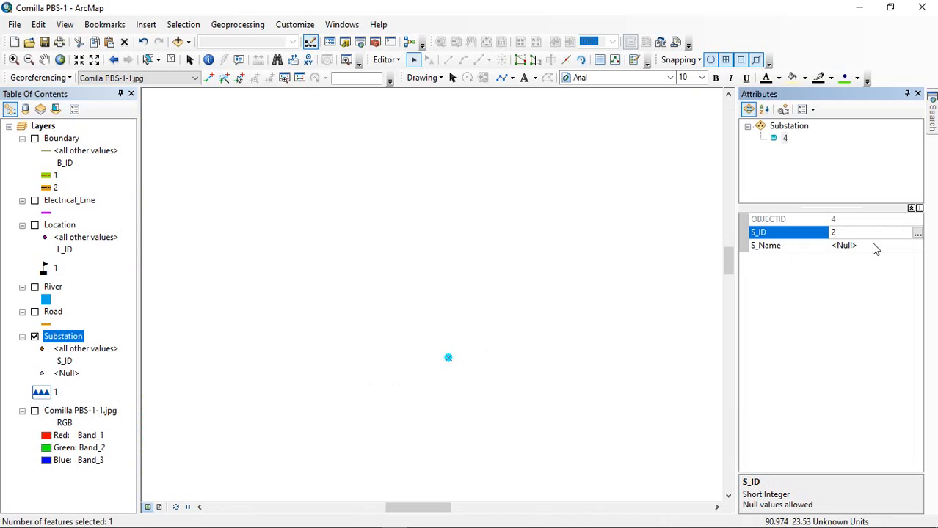
click(874, 248)
click(34, 410)
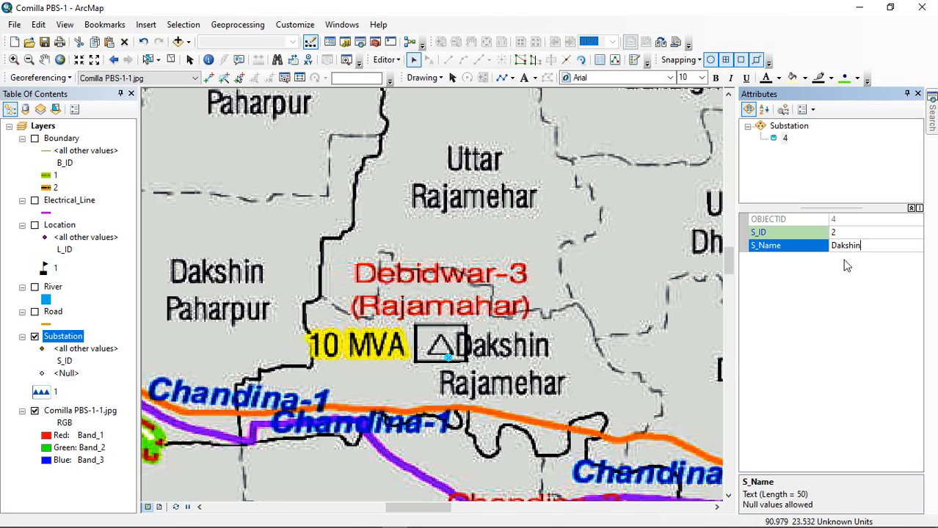
click(831, 298)
- Examine the Chandina-4 and Barura-4 (Rammohon) substation symbols on the base map for existing Substation points
scroll(285, 275, up, 3)
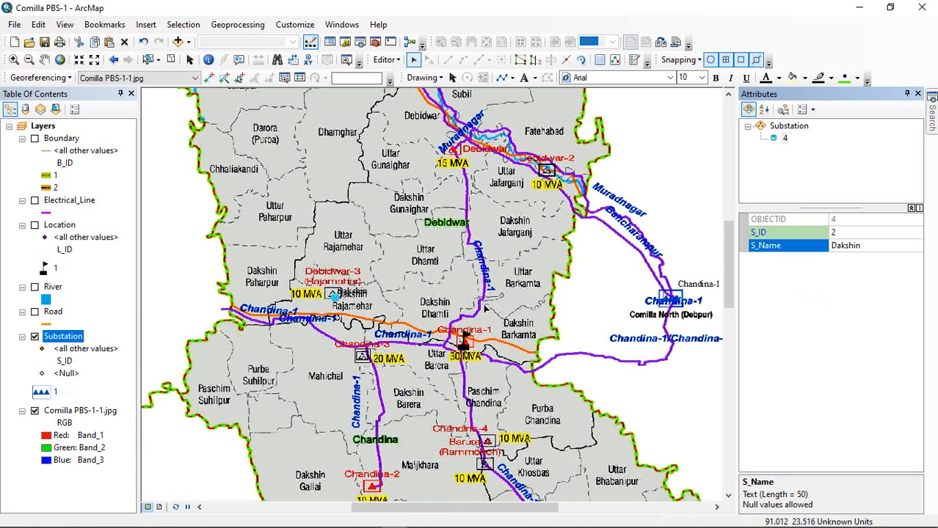
scroll(490, 488, down, 2)
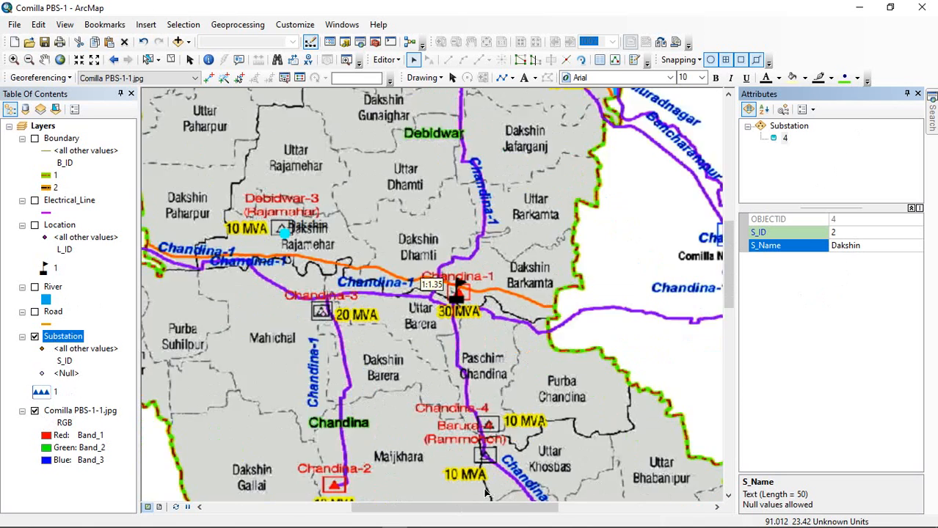
scroll(490, 487, down, 3)
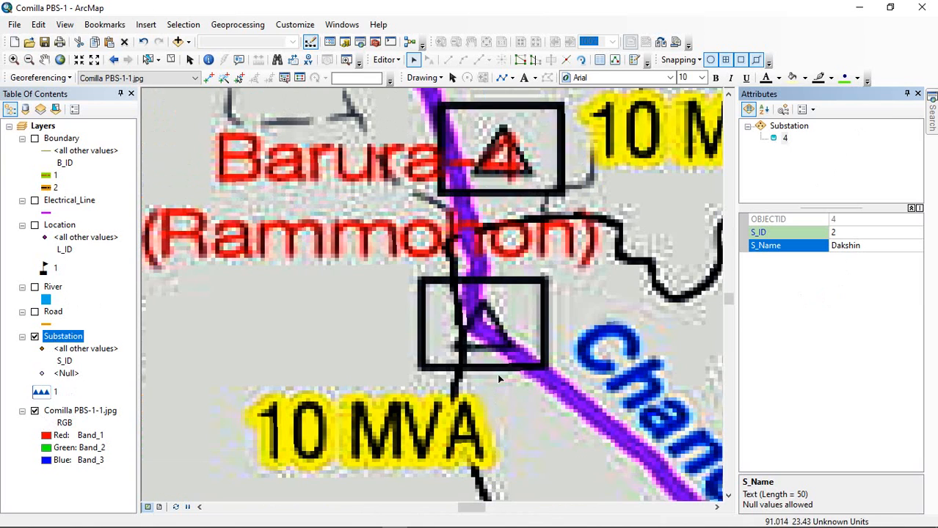
click(34, 411)
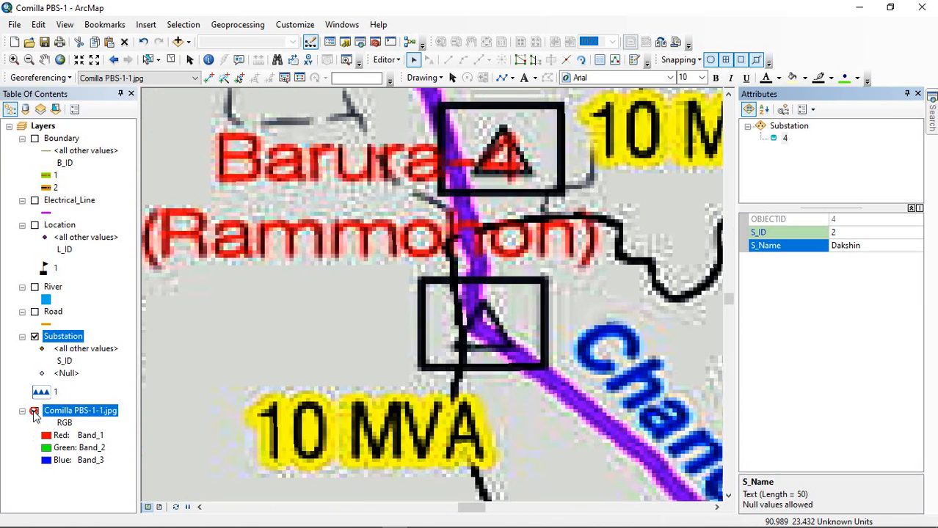
click(35, 411)
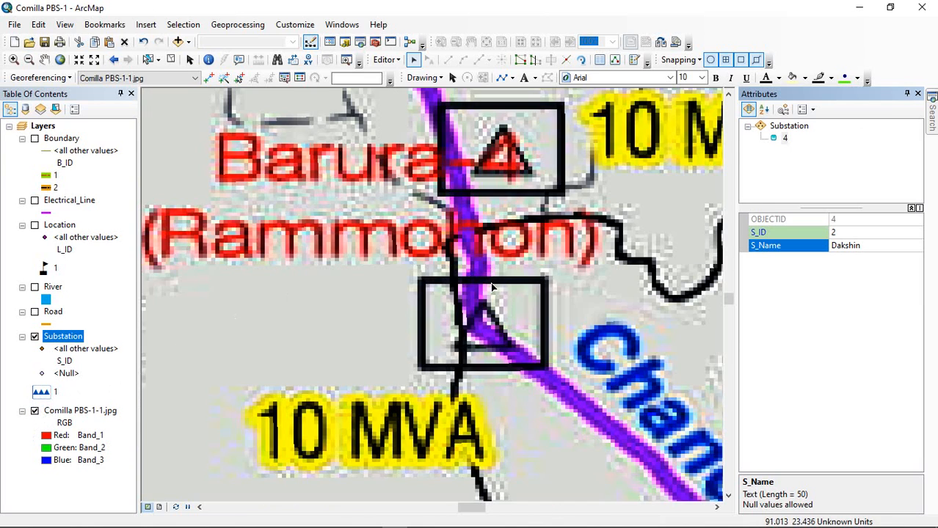
scroll(491, 287, up, 3)
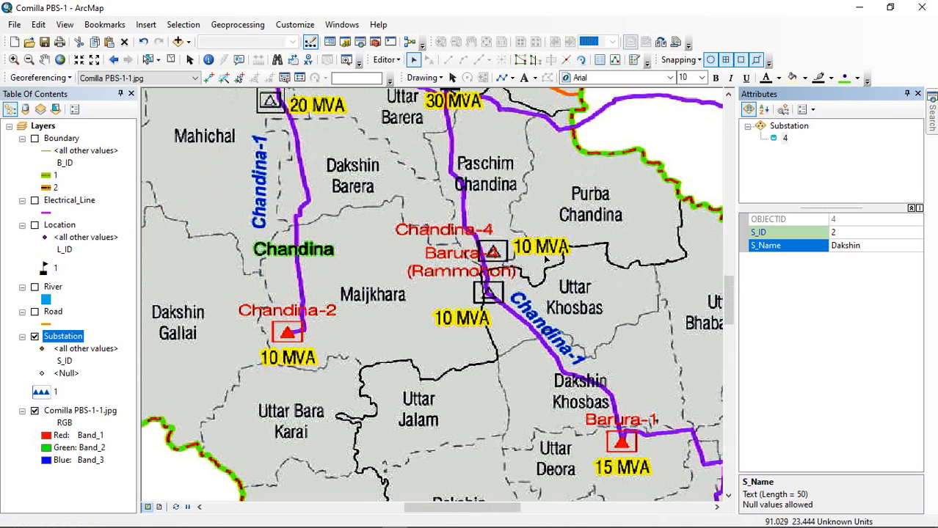
scroll(539, 226, up, 1)
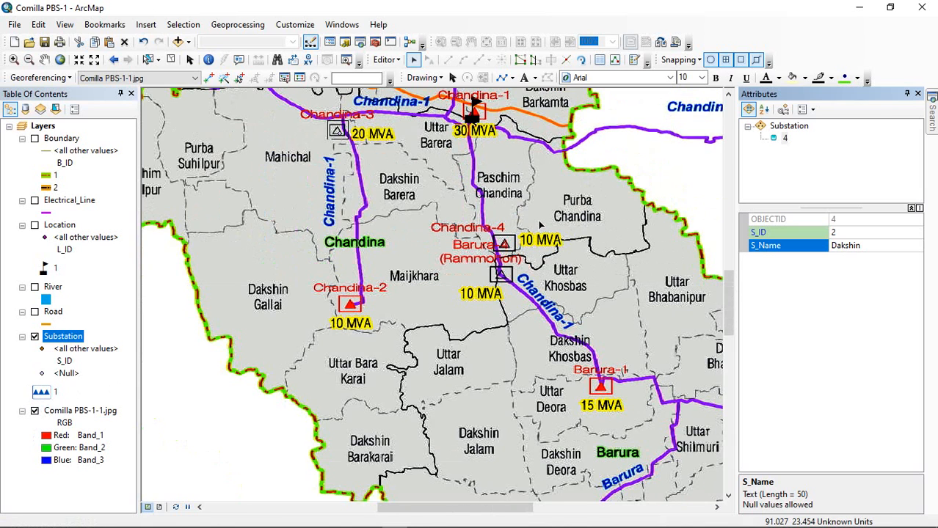
scroll(540, 226, down, 1)
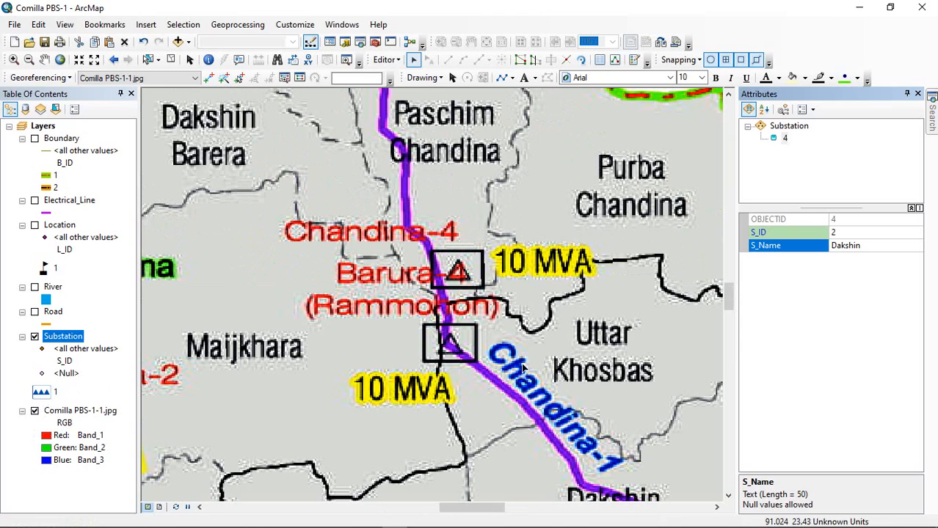
- Add two Substation points on the triangle symbols at Barura-4 (Rammohon) and Chandina-4, the lower one first
click(634, 59)
click(756, 157)
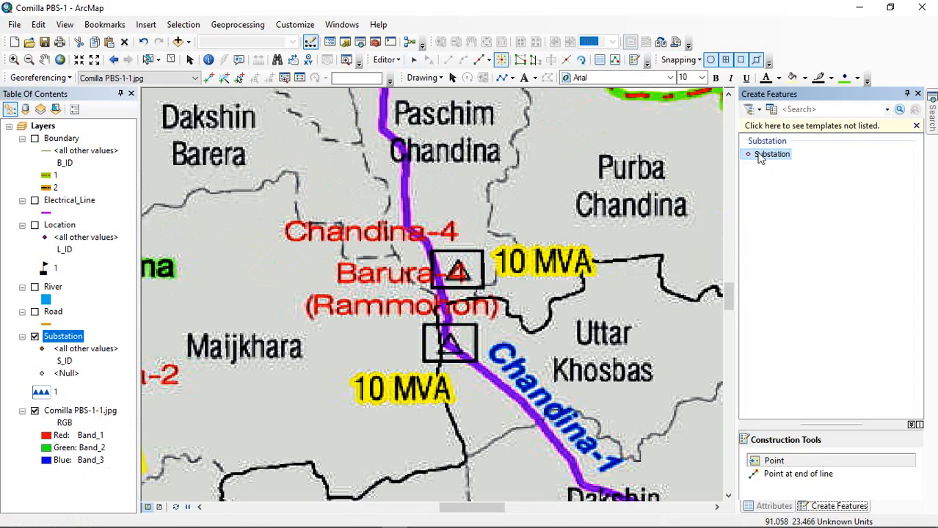
click(918, 95)
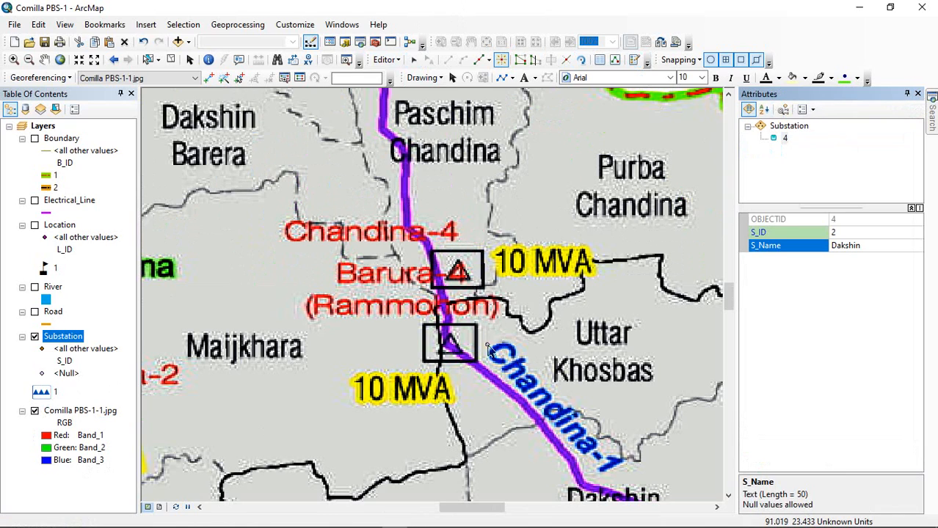
click(450, 343)
click(457, 272)
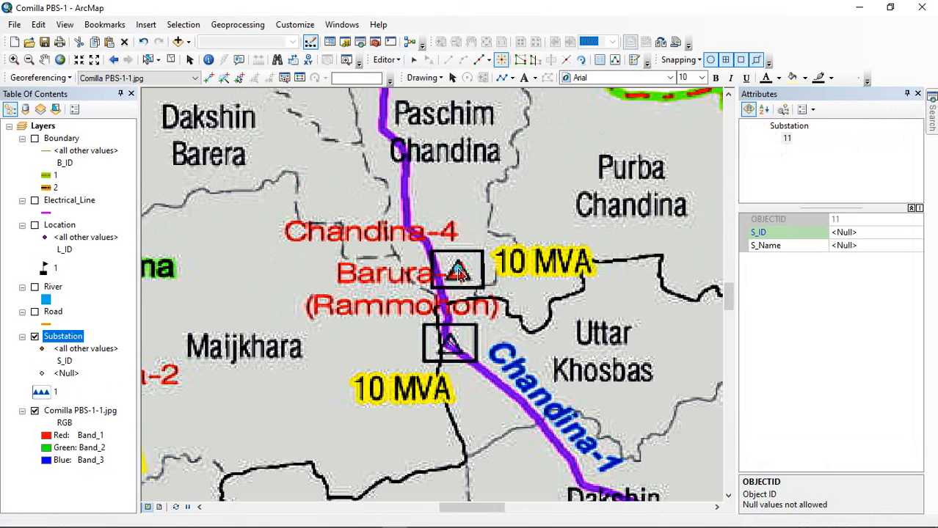
- Set S_ID to 2 and S_Name to Barura-1 for the upper of the two new substation points
click(849, 231)
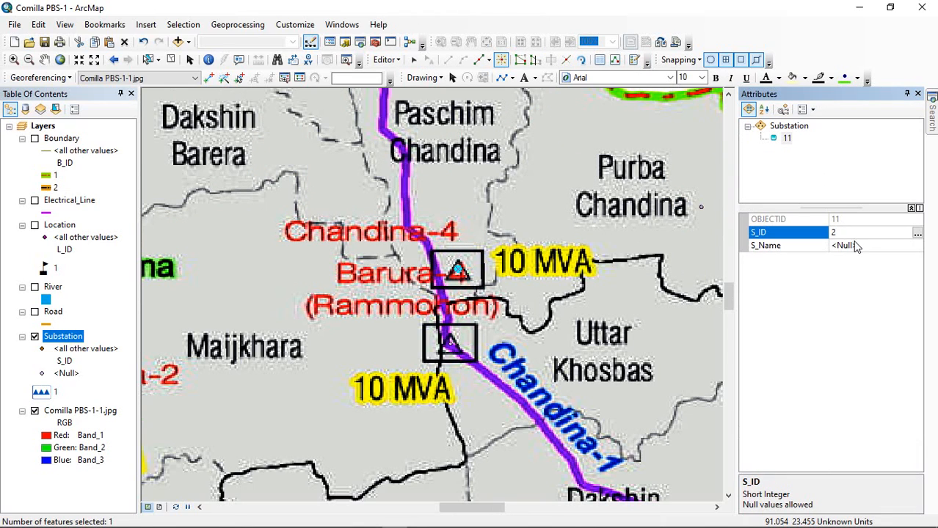
click(855, 244)
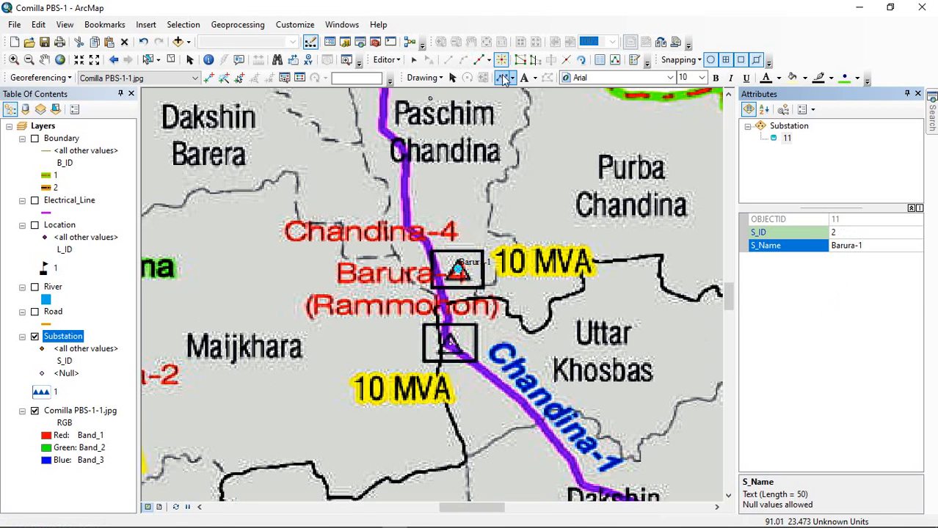
- Hide the base map and try to select the lower new substation point below Barura-1
click(451, 79)
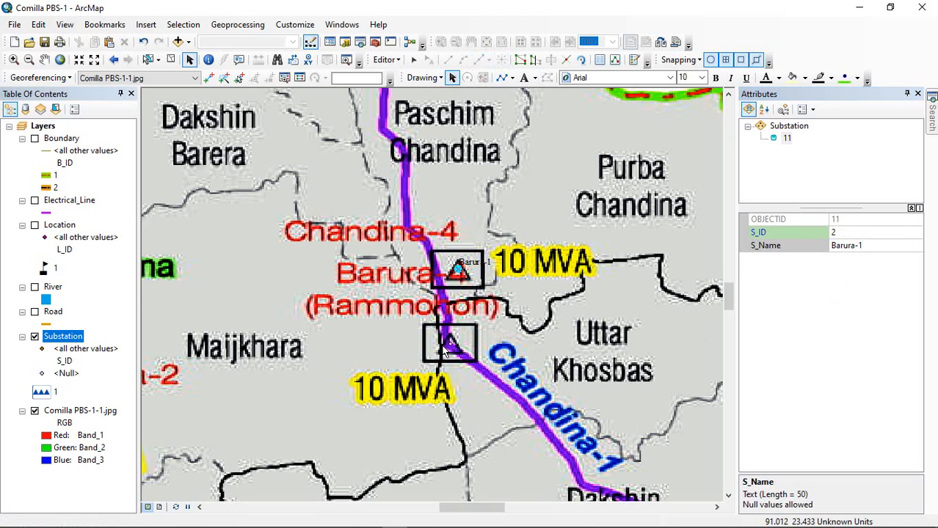
click(35, 412)
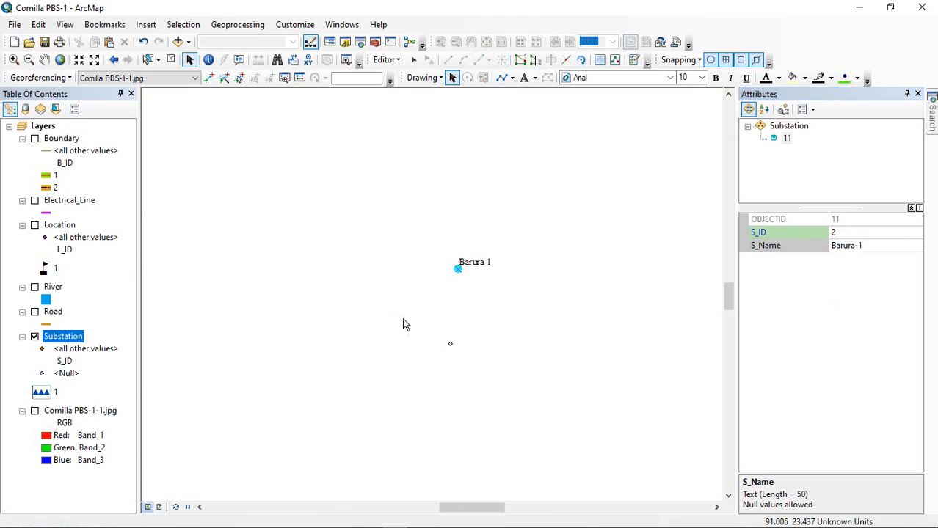
click(450, 343)
click(450, 343)
scroll(449, 356, down, 5)
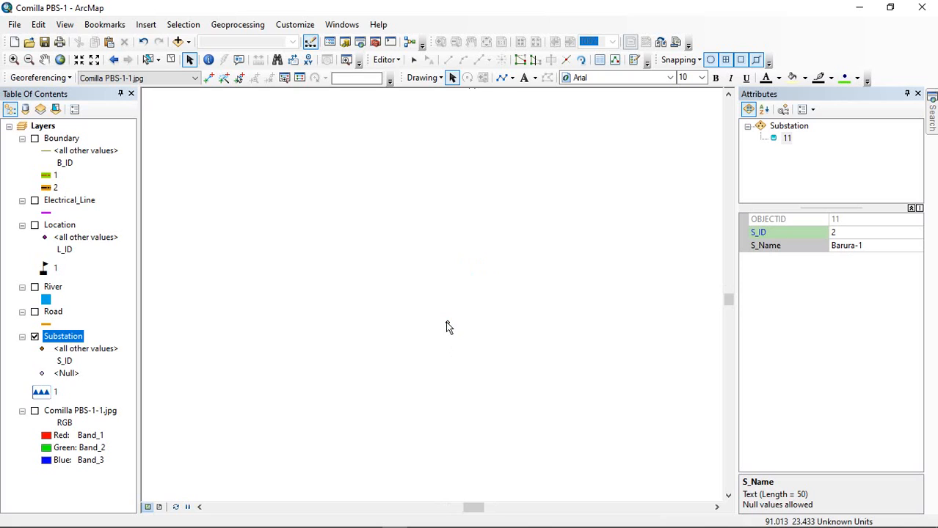
scroll(448, 326, up, 4)
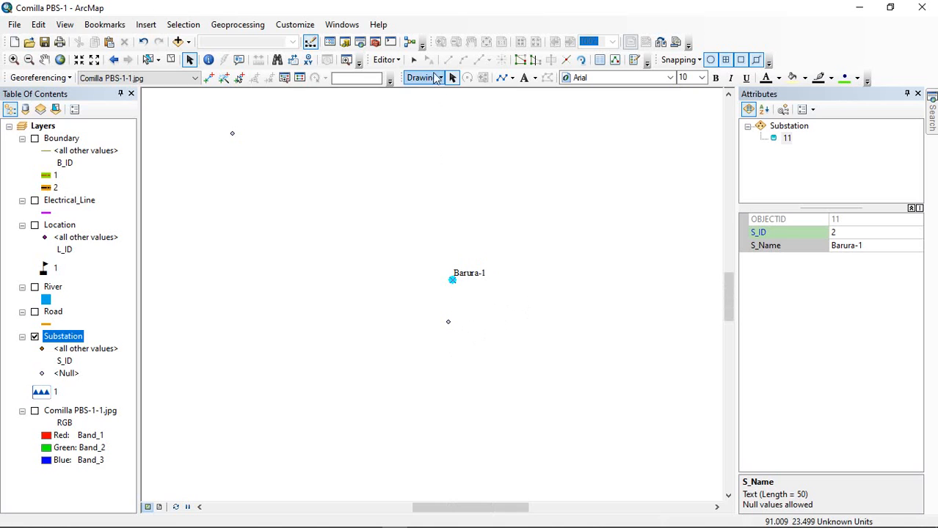
- Save the Substation edits, end the edit session and start a new one
click(384, 59)
click(397, 105)
click(385, 60)
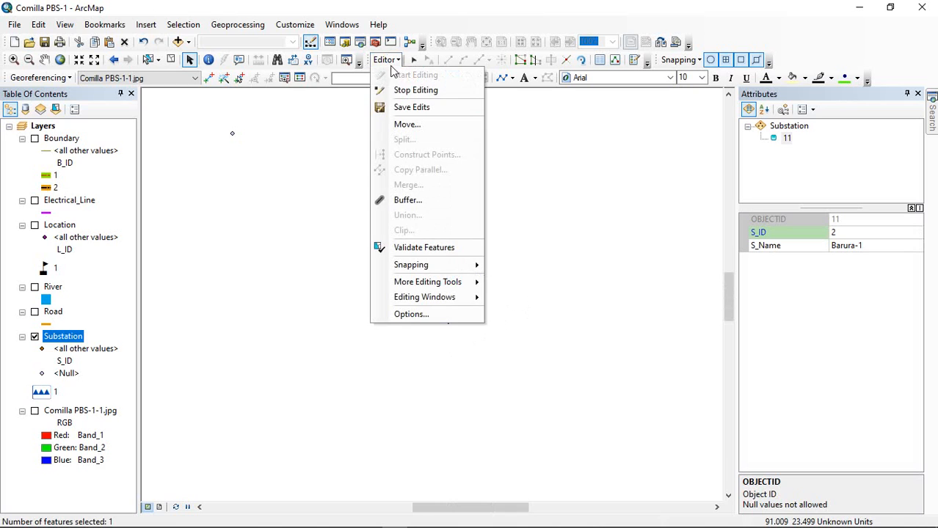
click(395, 90)
click(386, 60)
click(415, 75)
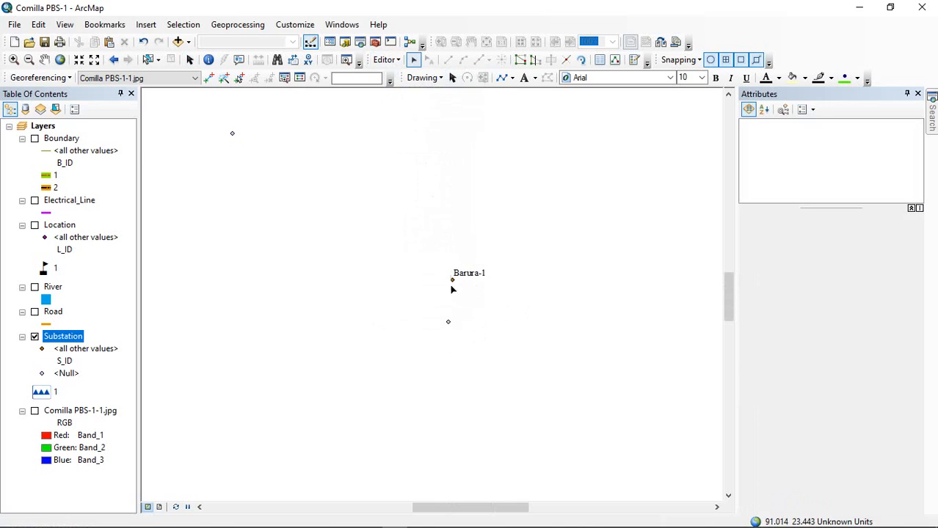
- Set S_ID to 2 and S_Name to Rammohon for the substation point below Barura-1, checking its name on the base map
click(447, 323)
click(870, 234)
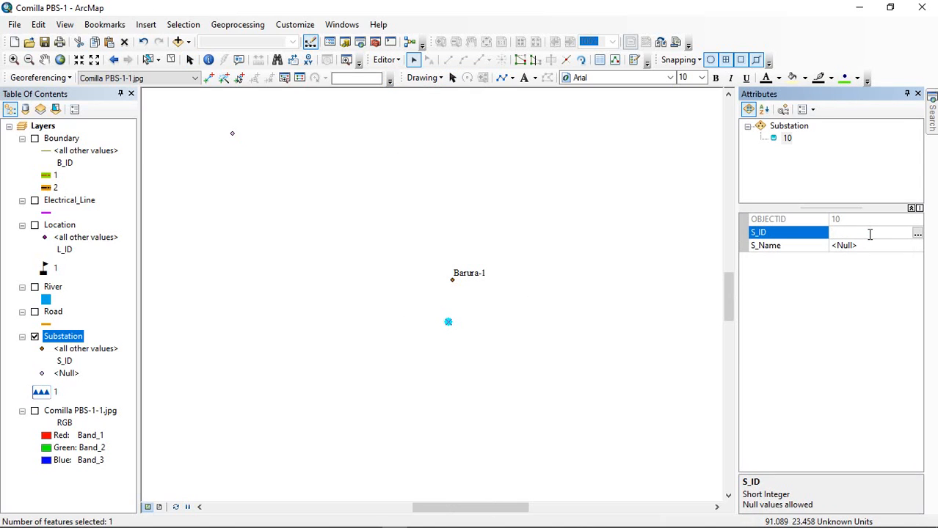
click(34, 411)
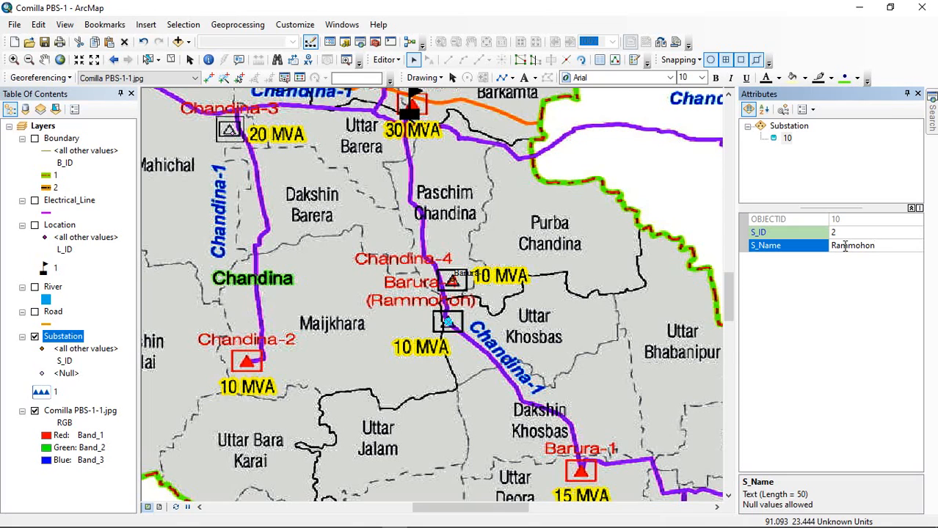
click(917, 93)
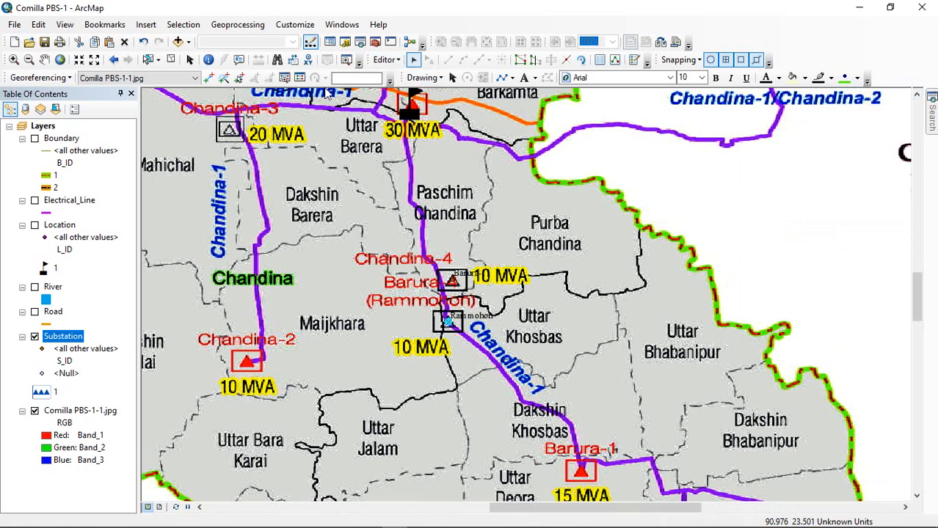
- Save the substation edits, end the edit session and save the map document
click(387, 62)
click(407, 107)
click(387, 61)
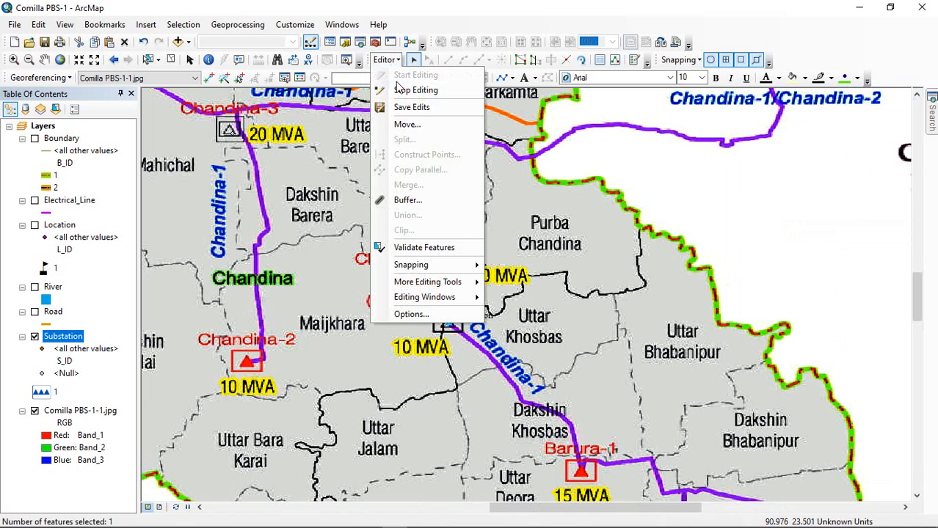
click(408, 88)
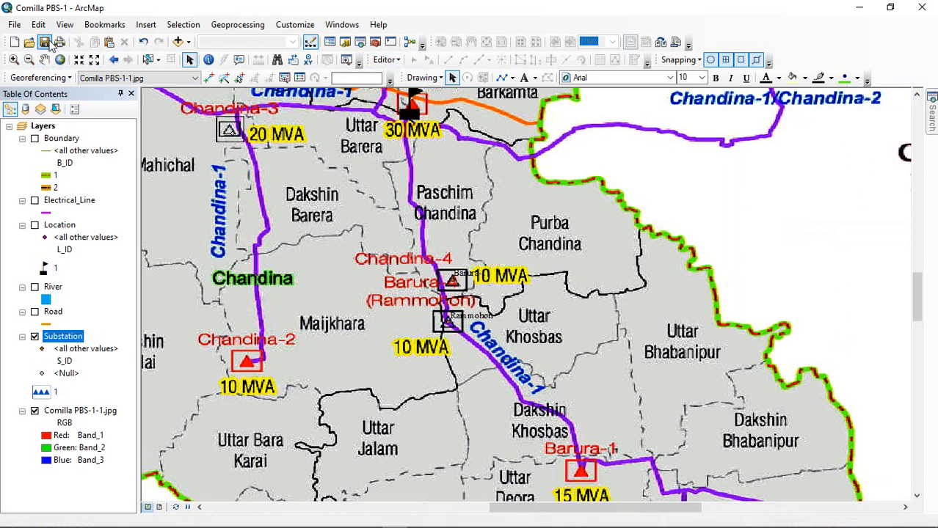
click(45, 43)
- Hide the base map and categorize the Substation layer by unique S_ID values, adding all values
scroll(411, 227, up, 3)
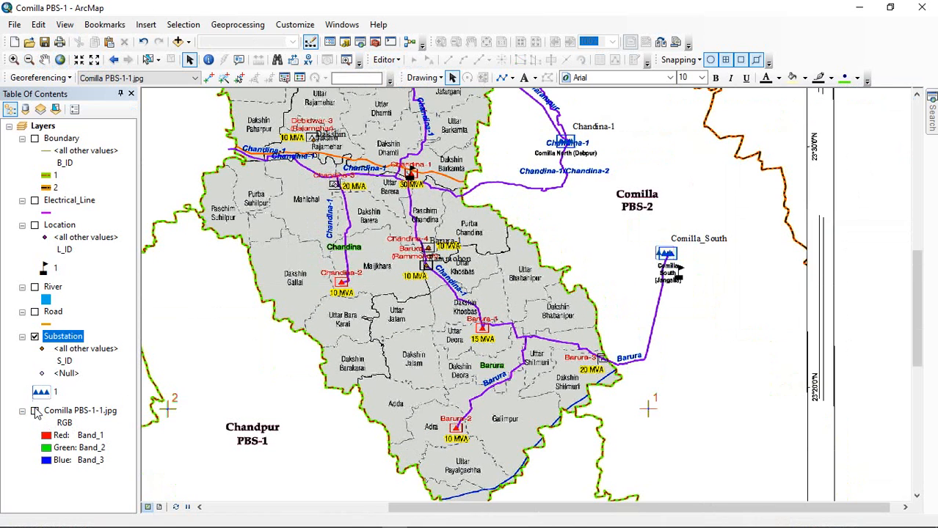
click(34, 410)
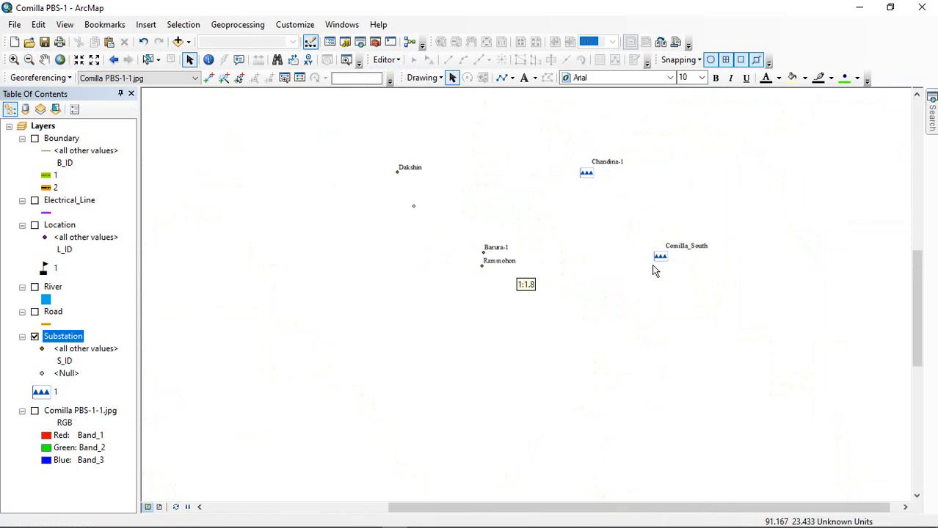
right_click(65, 337)
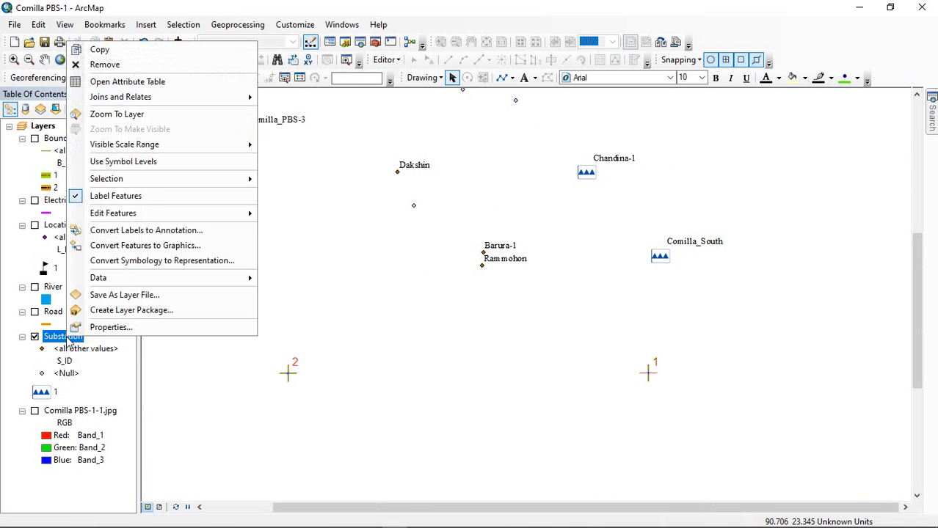
click(121, 328)
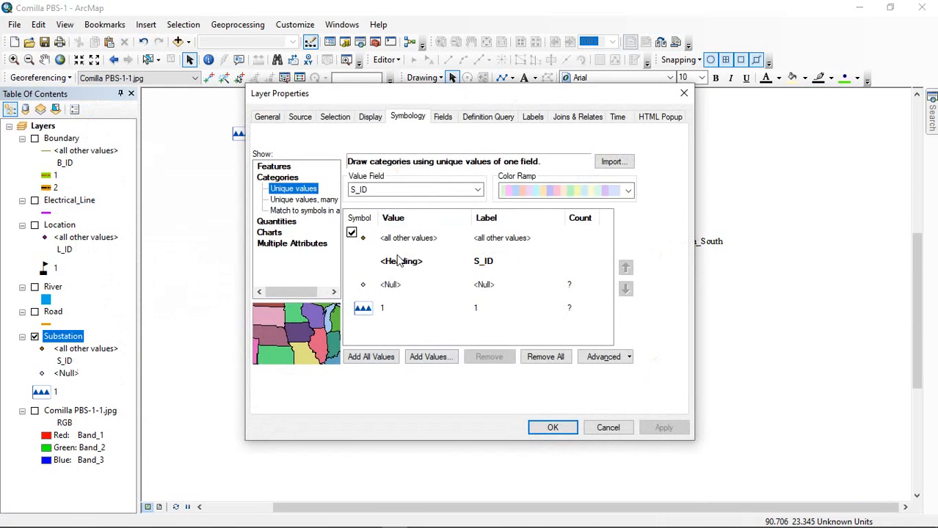
click(381, 191)
click(382, 202)
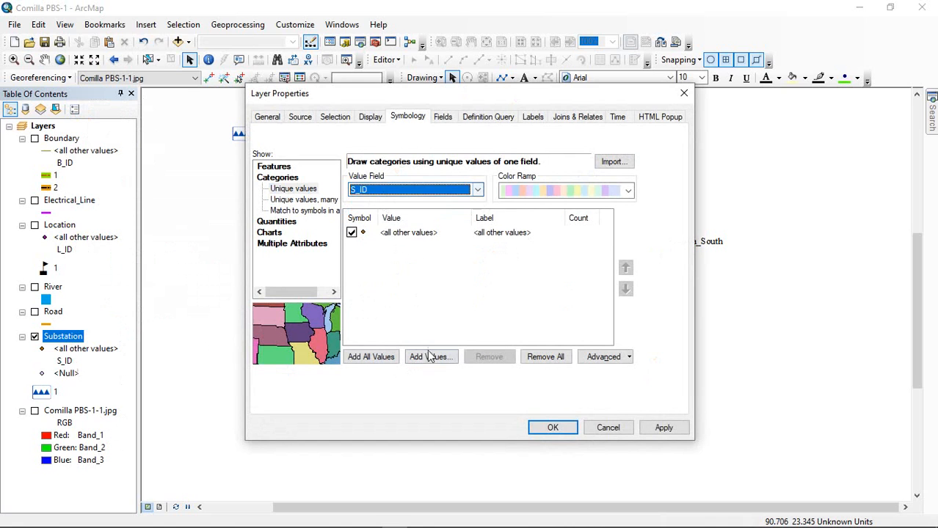
click(371, 357)
- Assign the blue three-triangle grid symbol to S_ID 1 and the S_Proposed 33/11 KV S/S symbol to S_ID 2
double_click(364, 269)
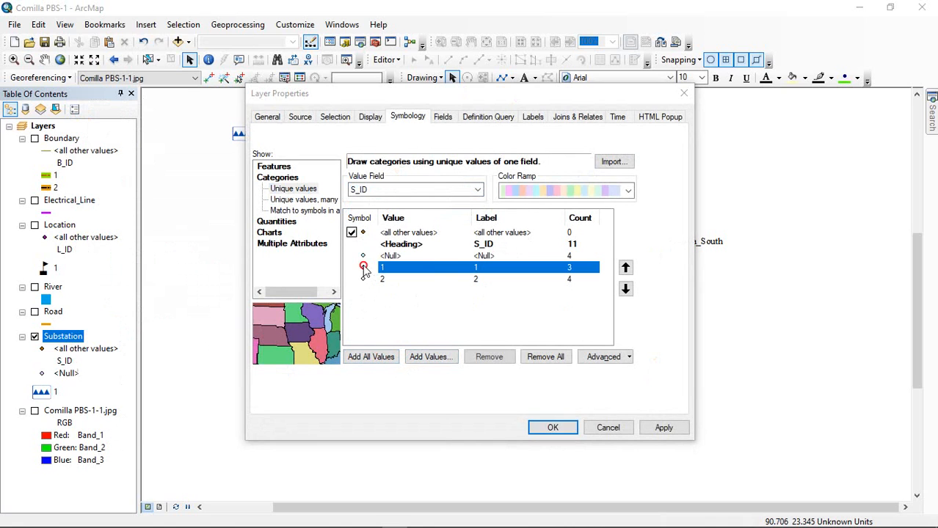
click(347, 429)
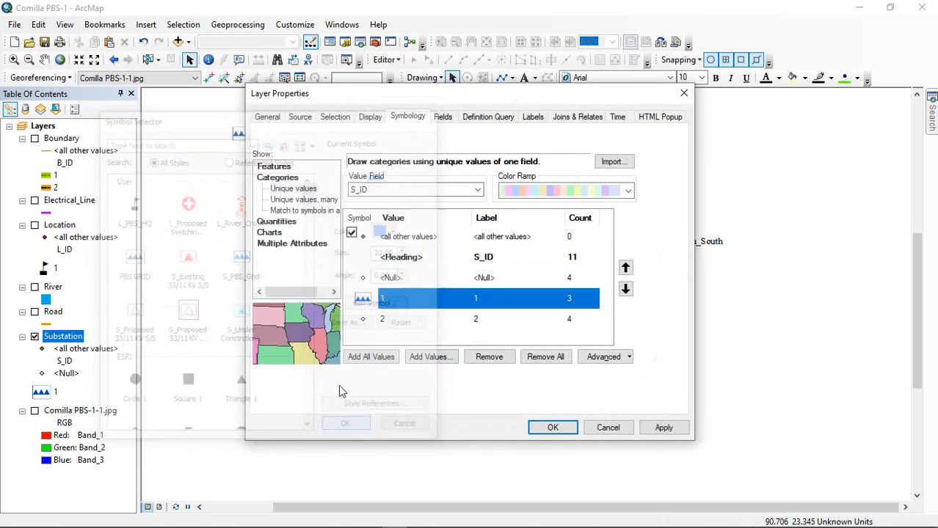
double_click(364, 318)
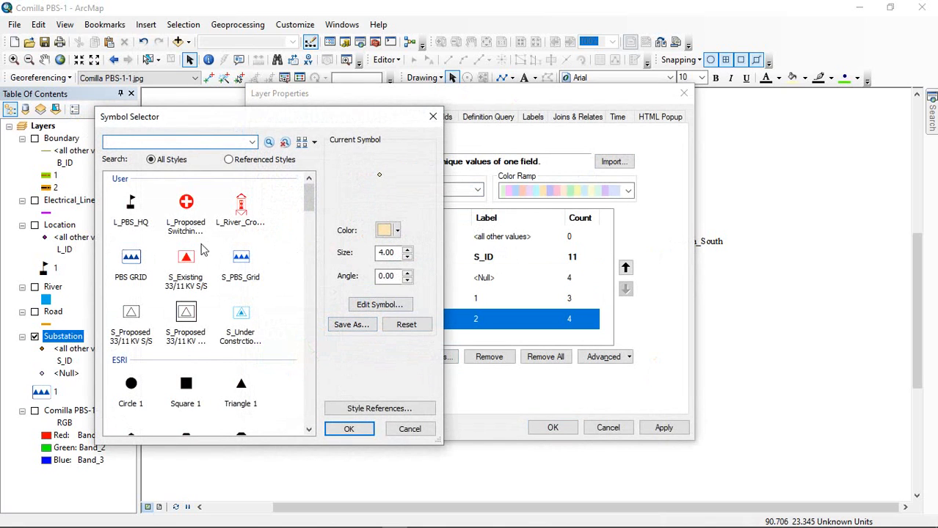
click(140, 310)
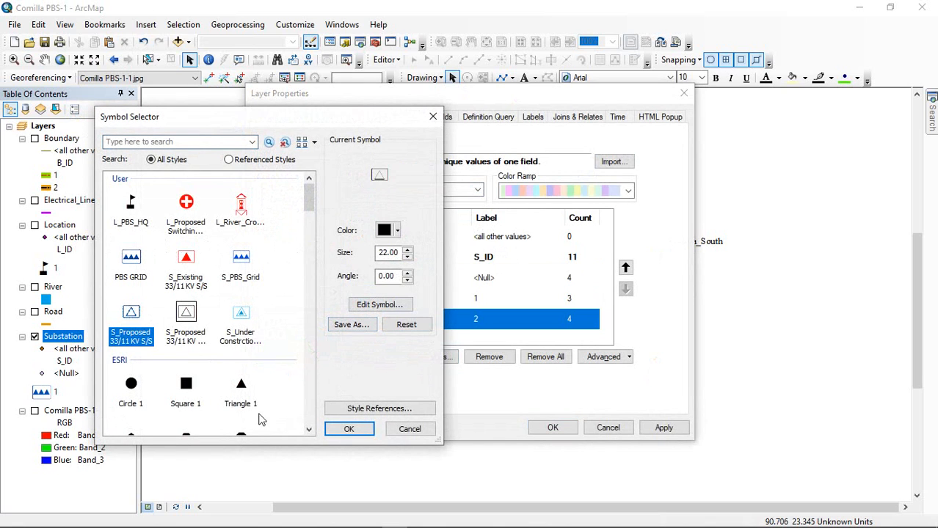
click(345, 428)
- Set the Substation labeling method to define classes of features and label each class differently, and apply the layer properties
click(534, 119)
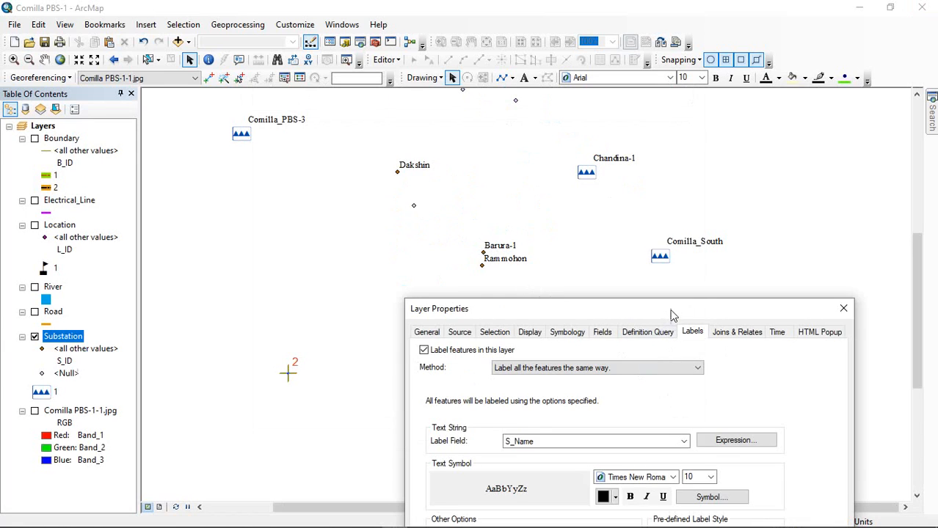
drag(670, 310, 700, 200)
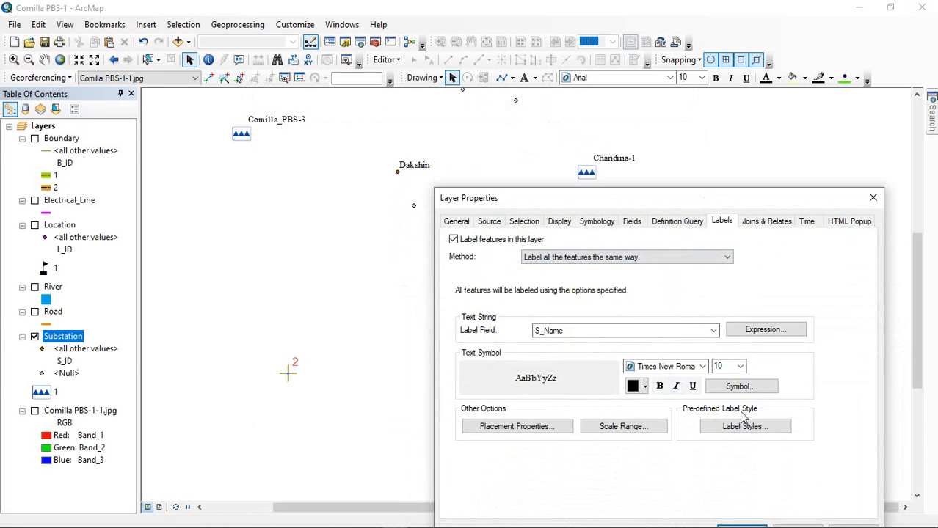
click(607, 258)
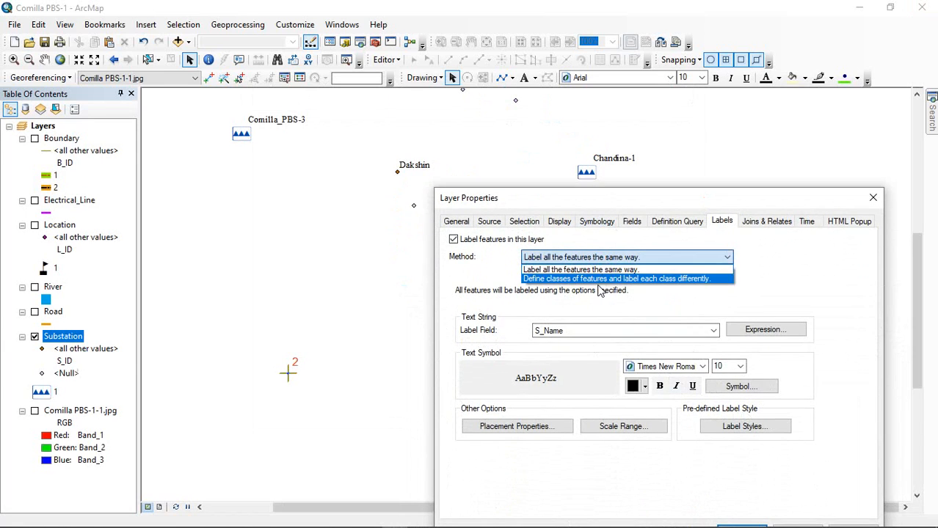
click(598, 282)
drag(598, 199, 561, 111)
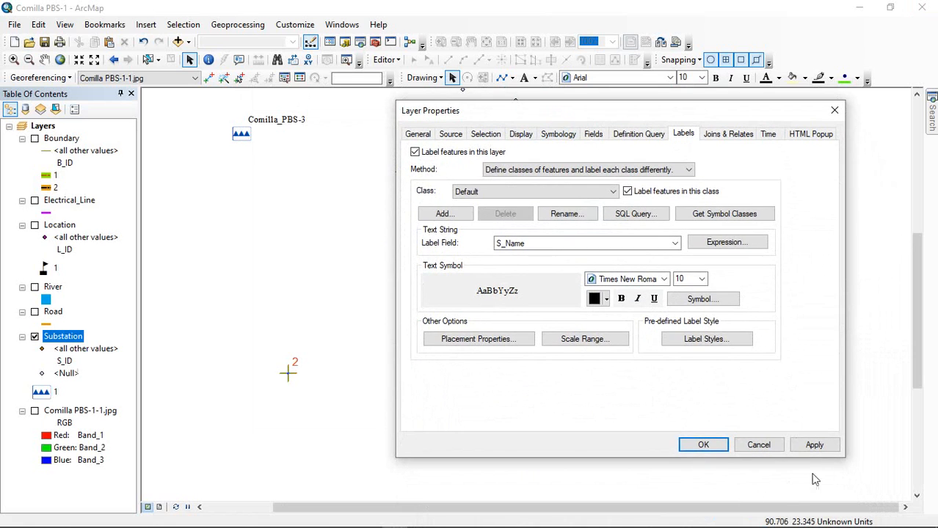
click(814, 445)
drag(665, 112, 628, 162)
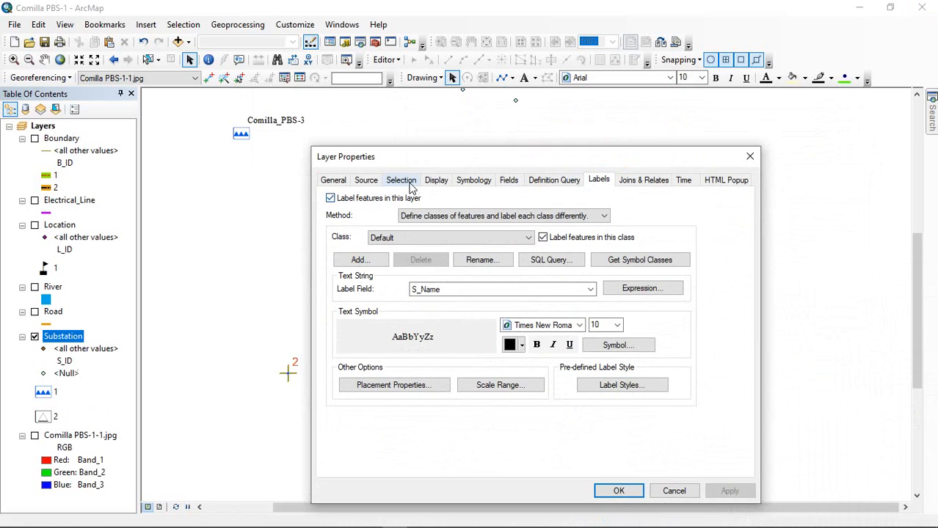
click(473, 180)
click(618, 491)
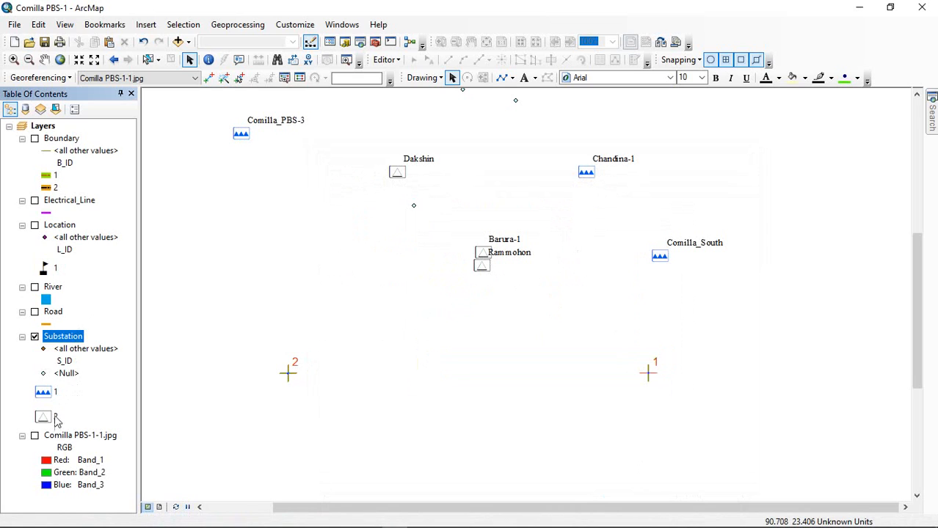
scroll(544, 305, up, 2)
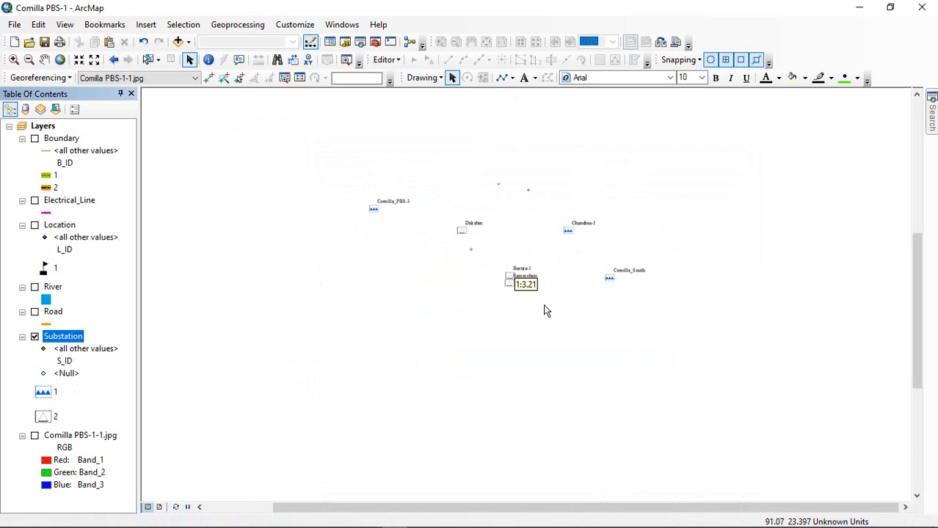
scroll(613, 299, up, 2)
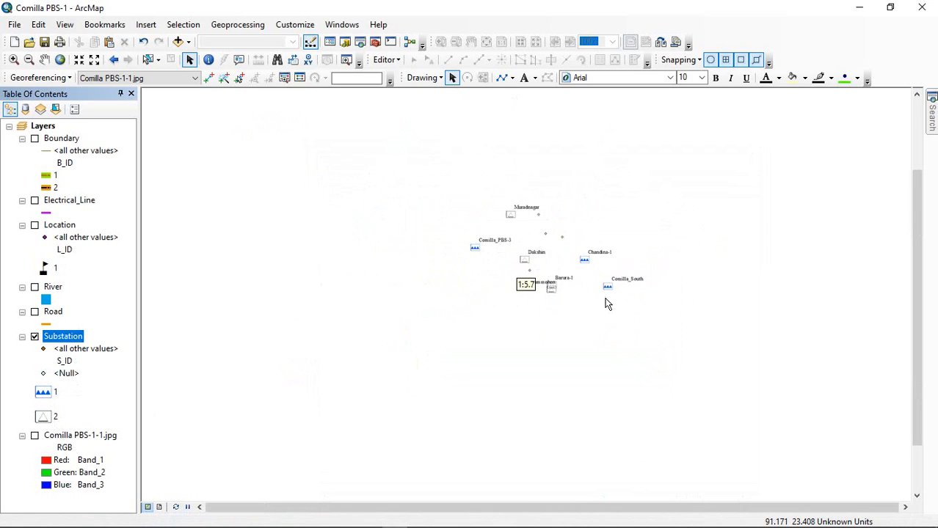
scroll(689, 240, down, 3)
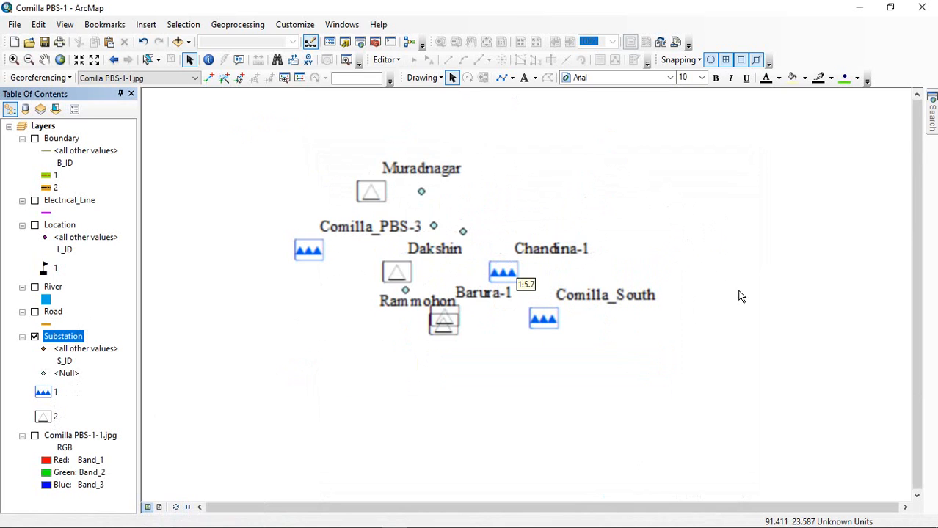